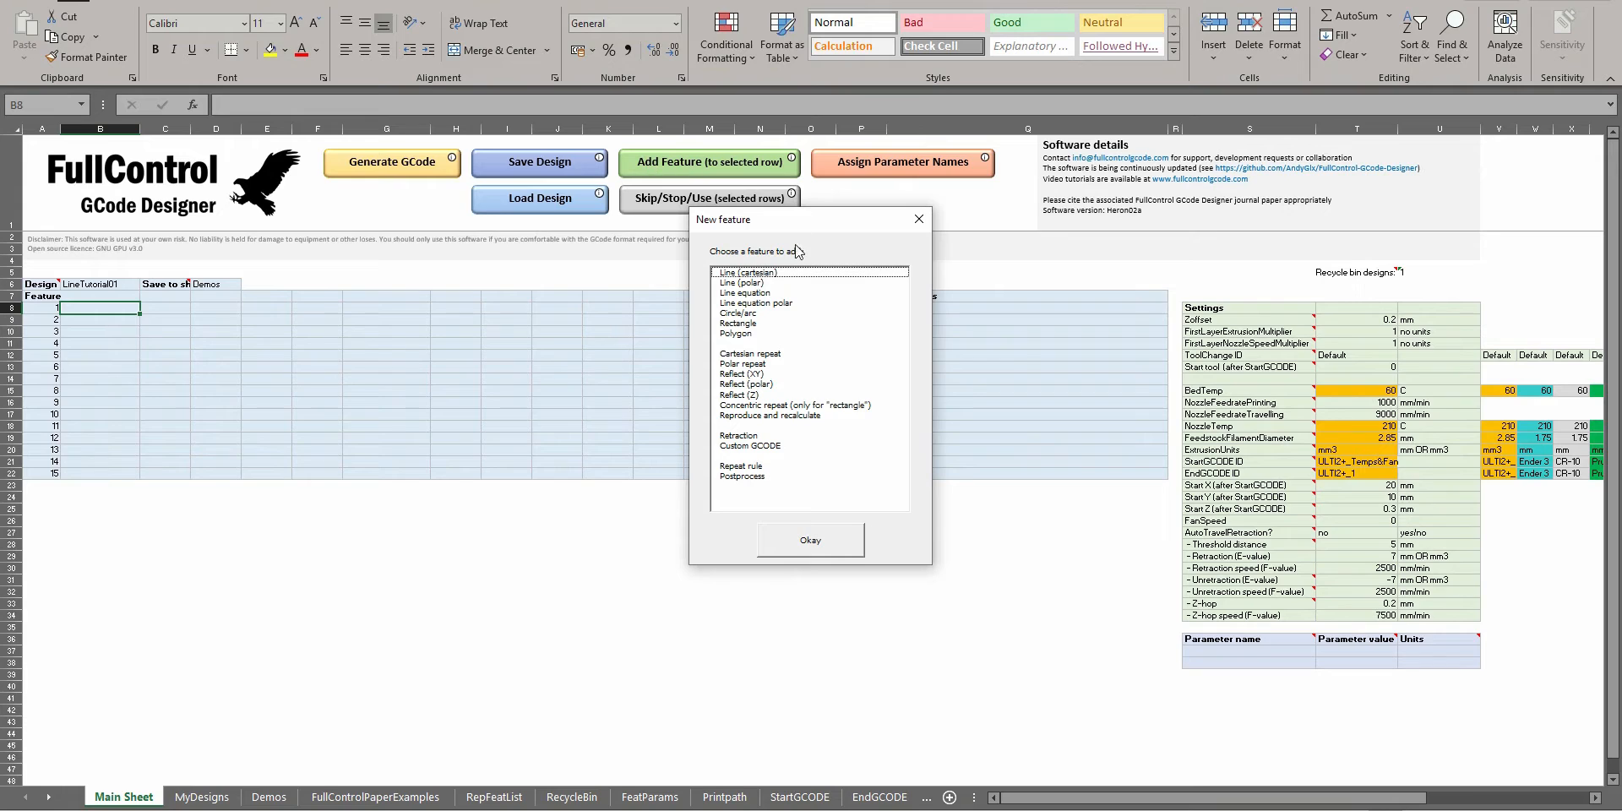
Add a "Line equation polar" feature to the first feature row.
click(775, 293)
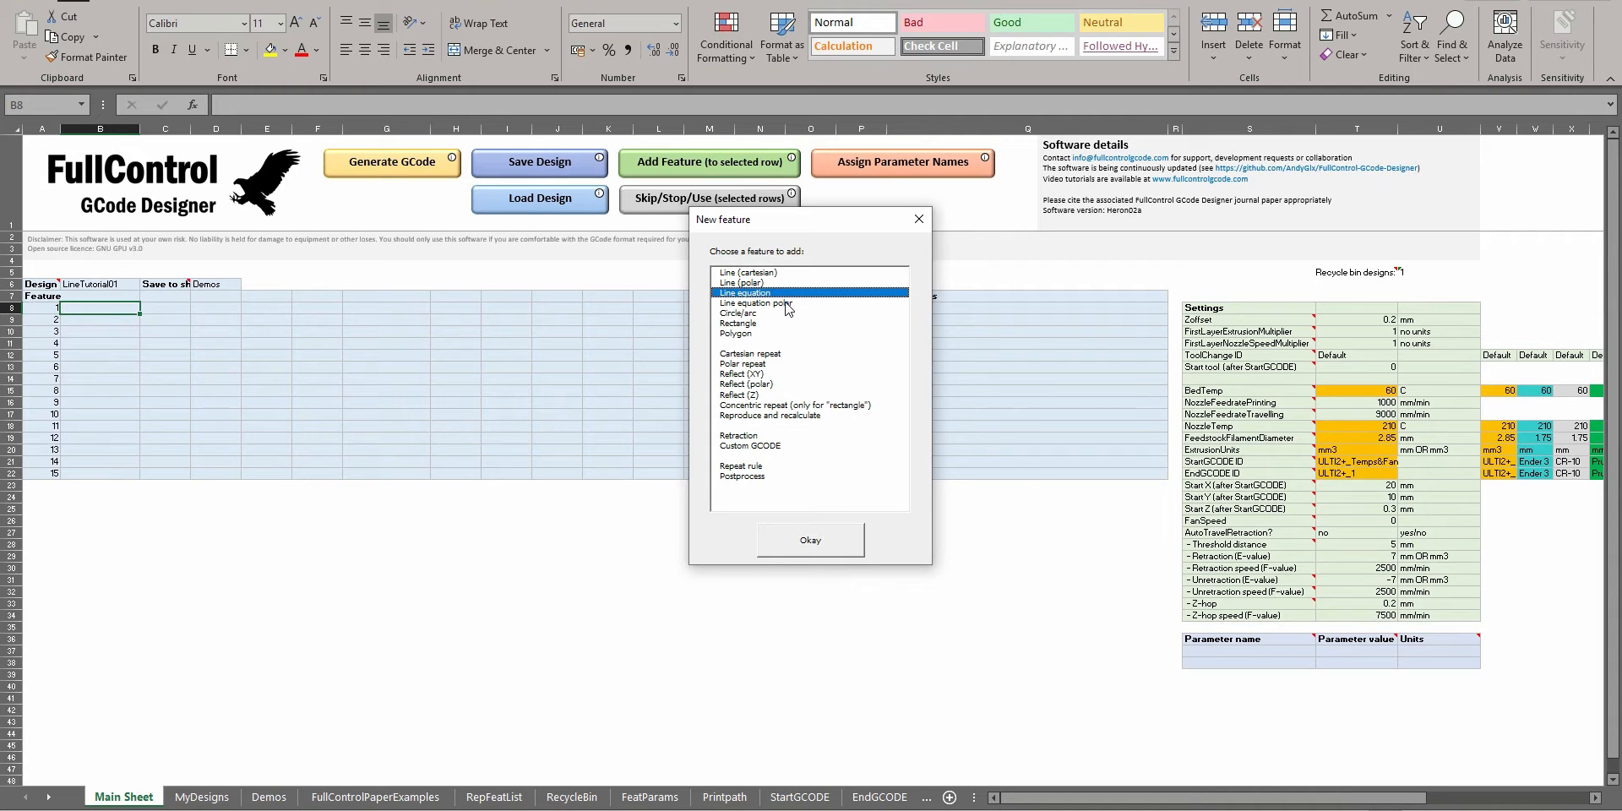
click(787, 304)
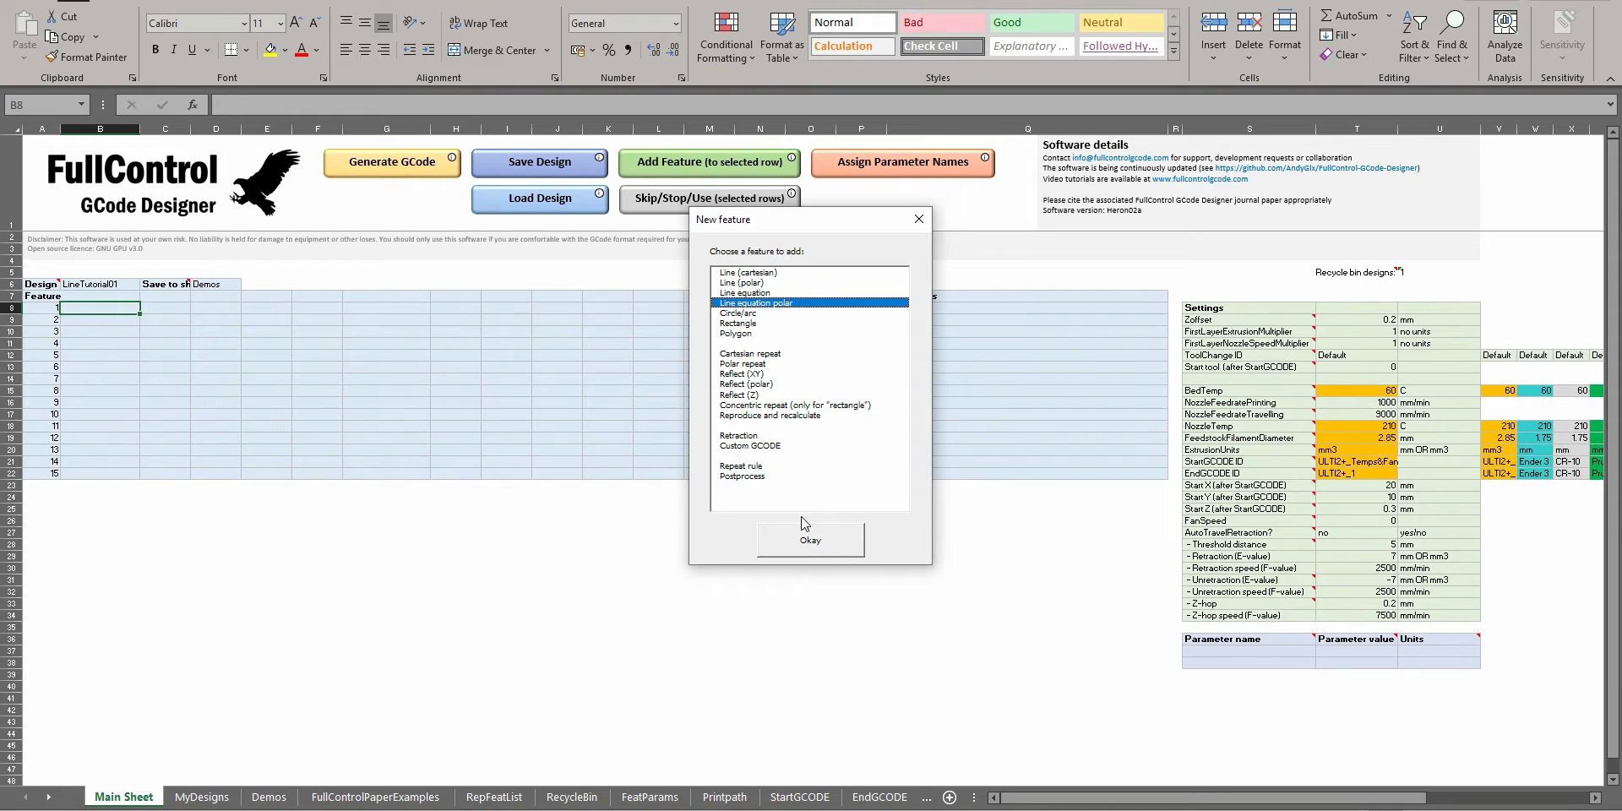
click(811, 540)
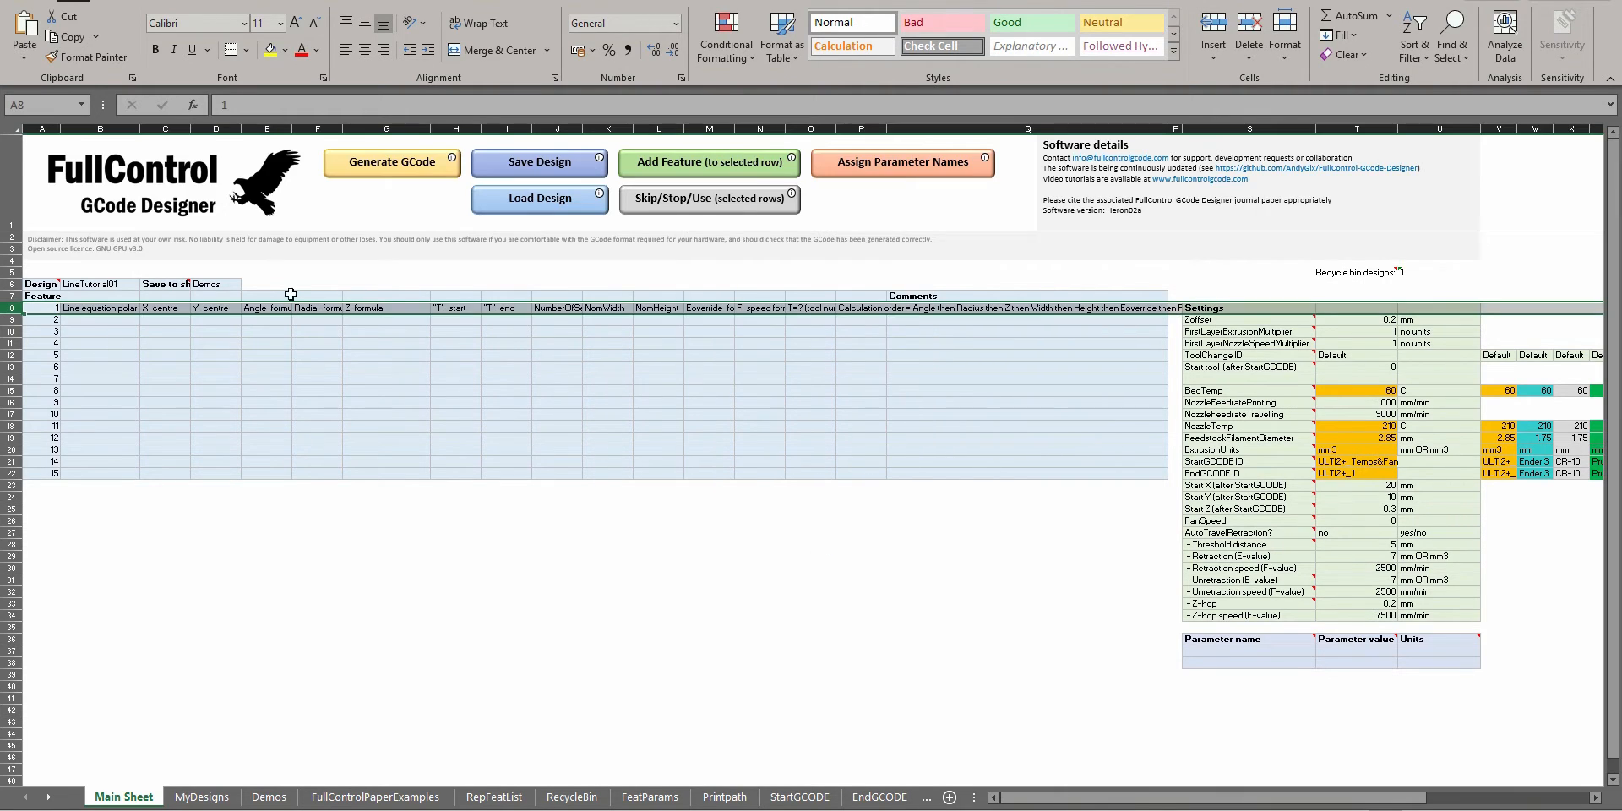
Review the new feature's parameter fields, from the X and Y centre to the angle, radial and Z formulas and the T range.
click(168, 309)
click(225, 311)
click(280, 313)
click(321, 307)
click(408, 302)
click(460, 309)
click(353, 308)
click(312, 311)
click(261, 310)
click(324, 309)
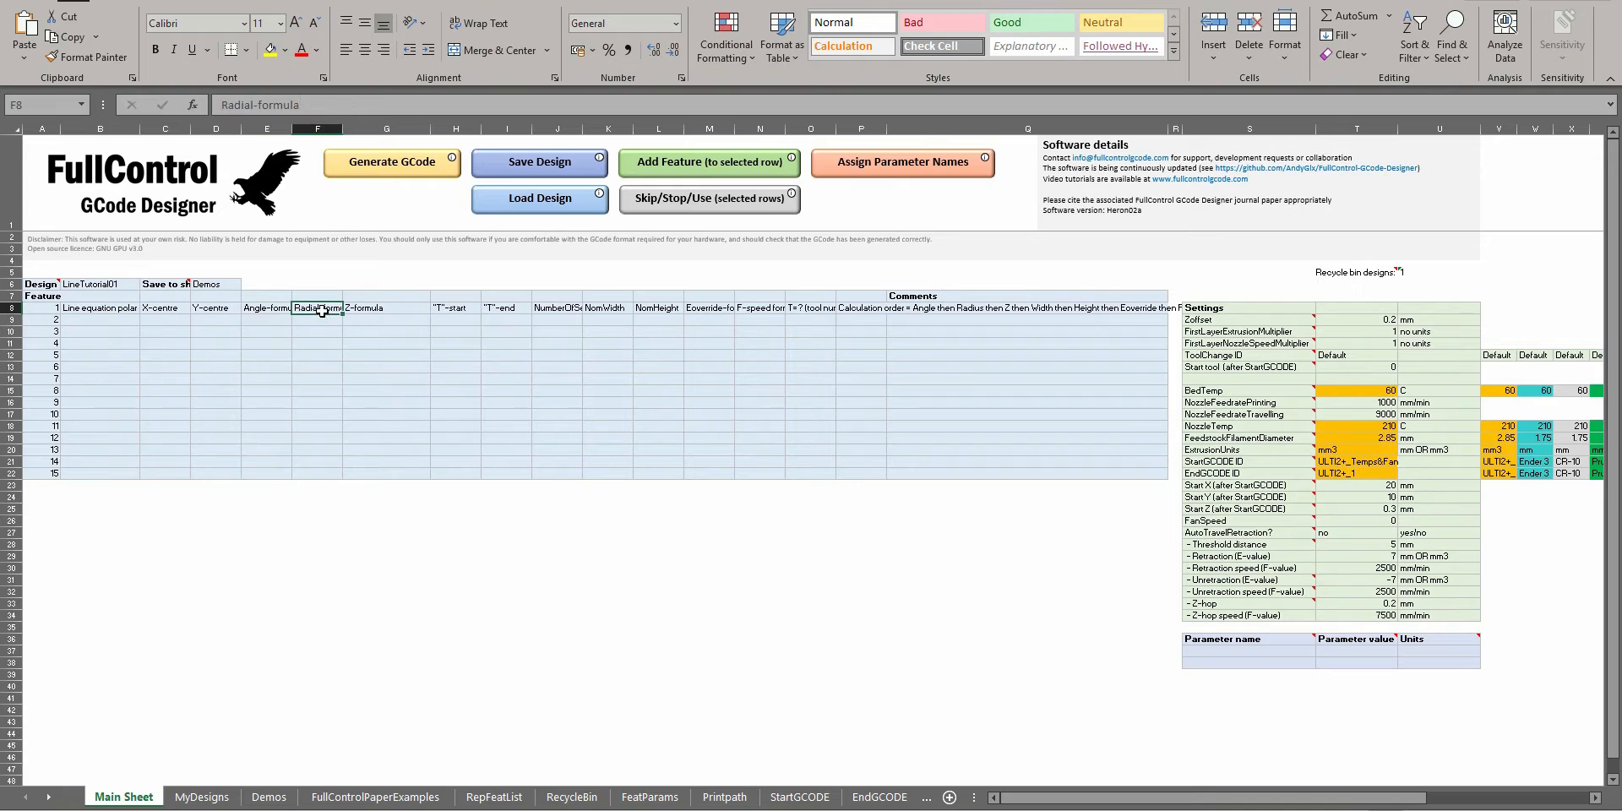
click(371, 308)
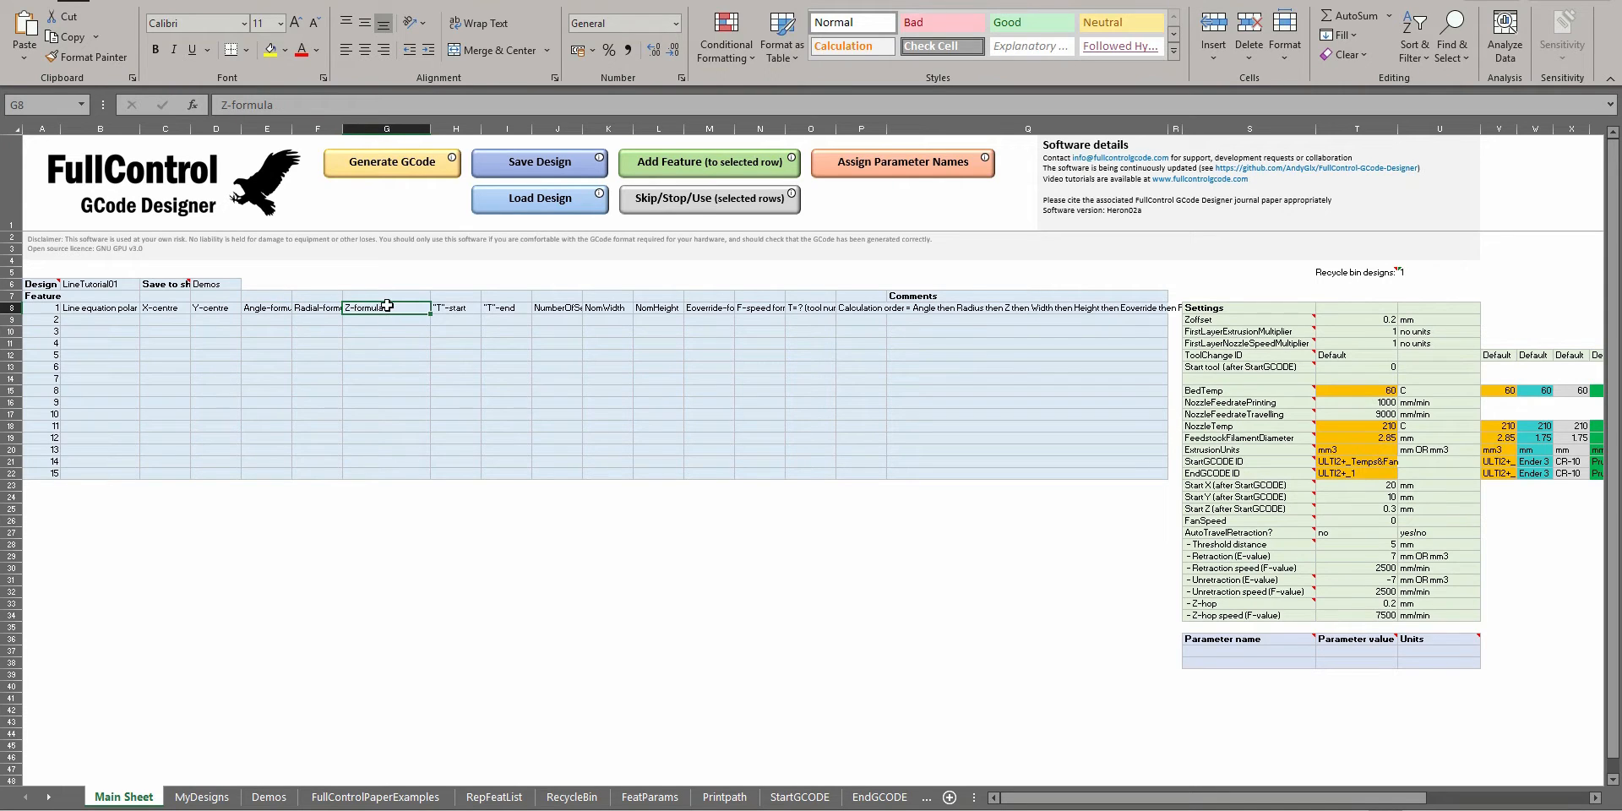
Set both the X-centre and Y-centre of the polar line equation to 100.
click(182, 308)
text(10)
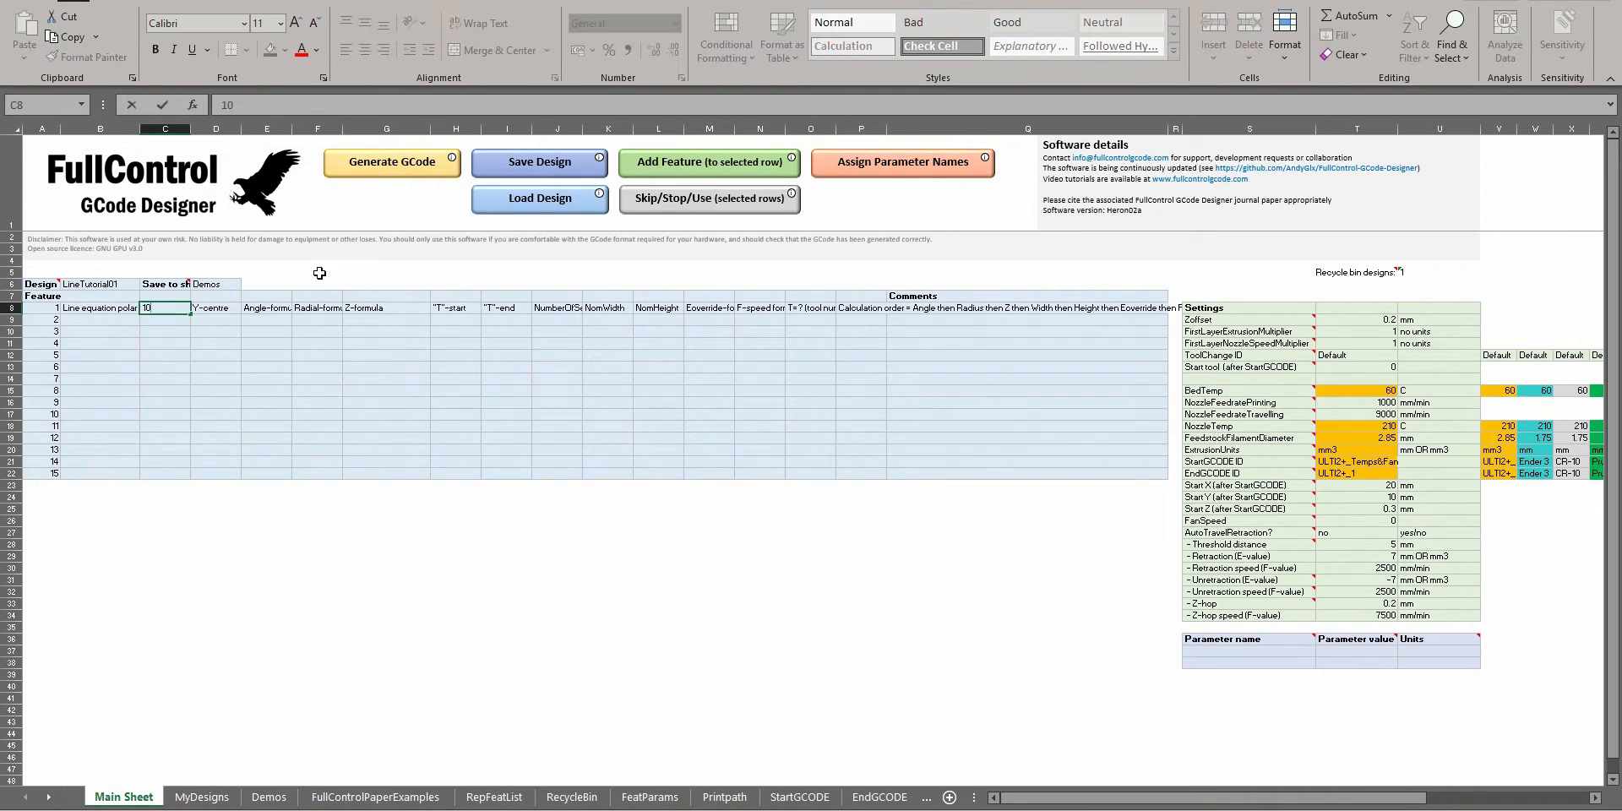
key(Tab)
key(Delete)
key(Left)
text(100)
key(Tab)
text(10)
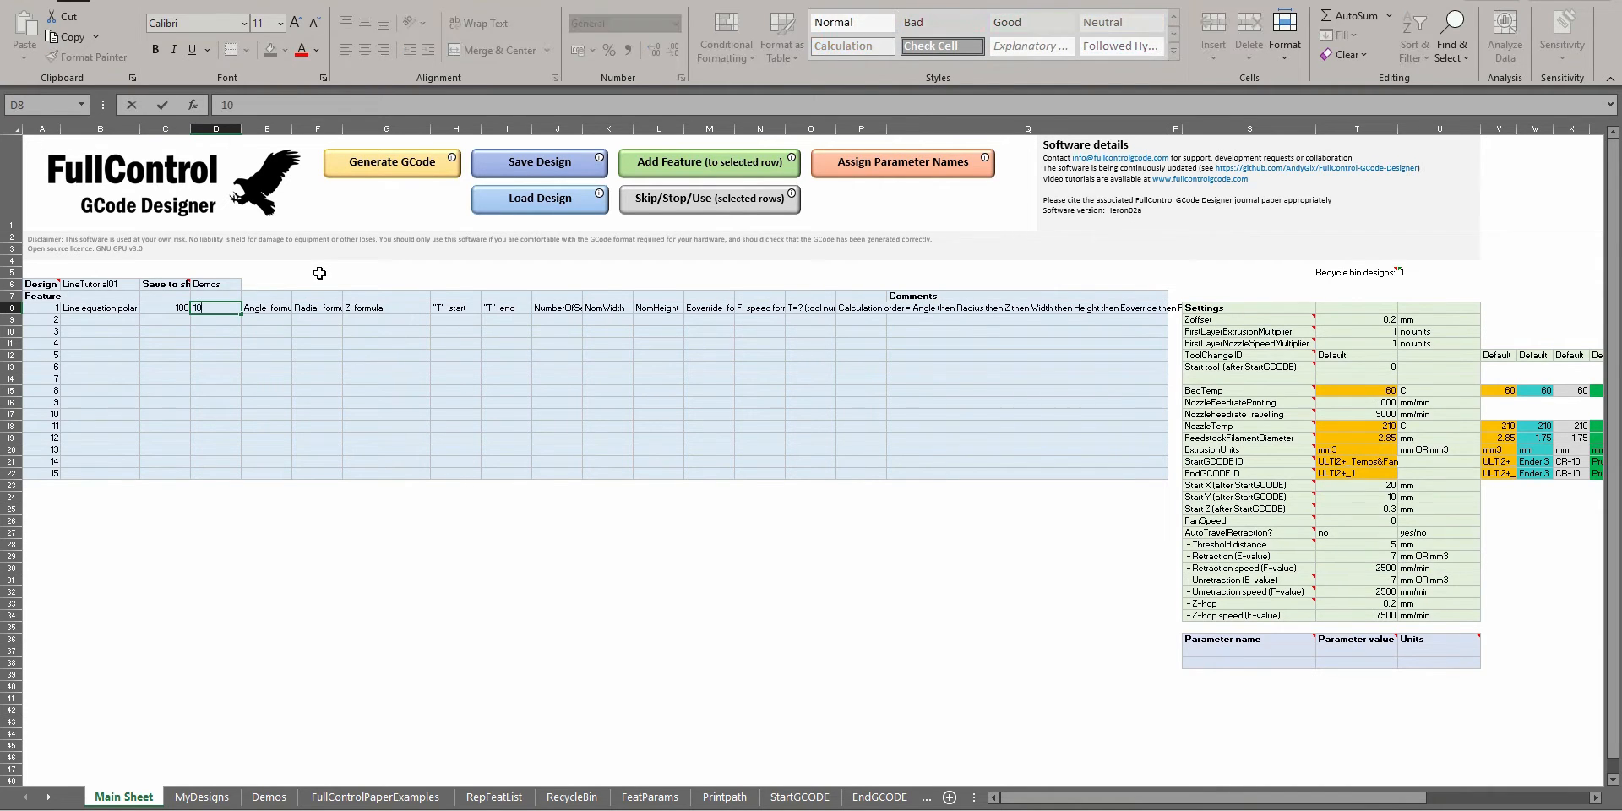
key(Tab)
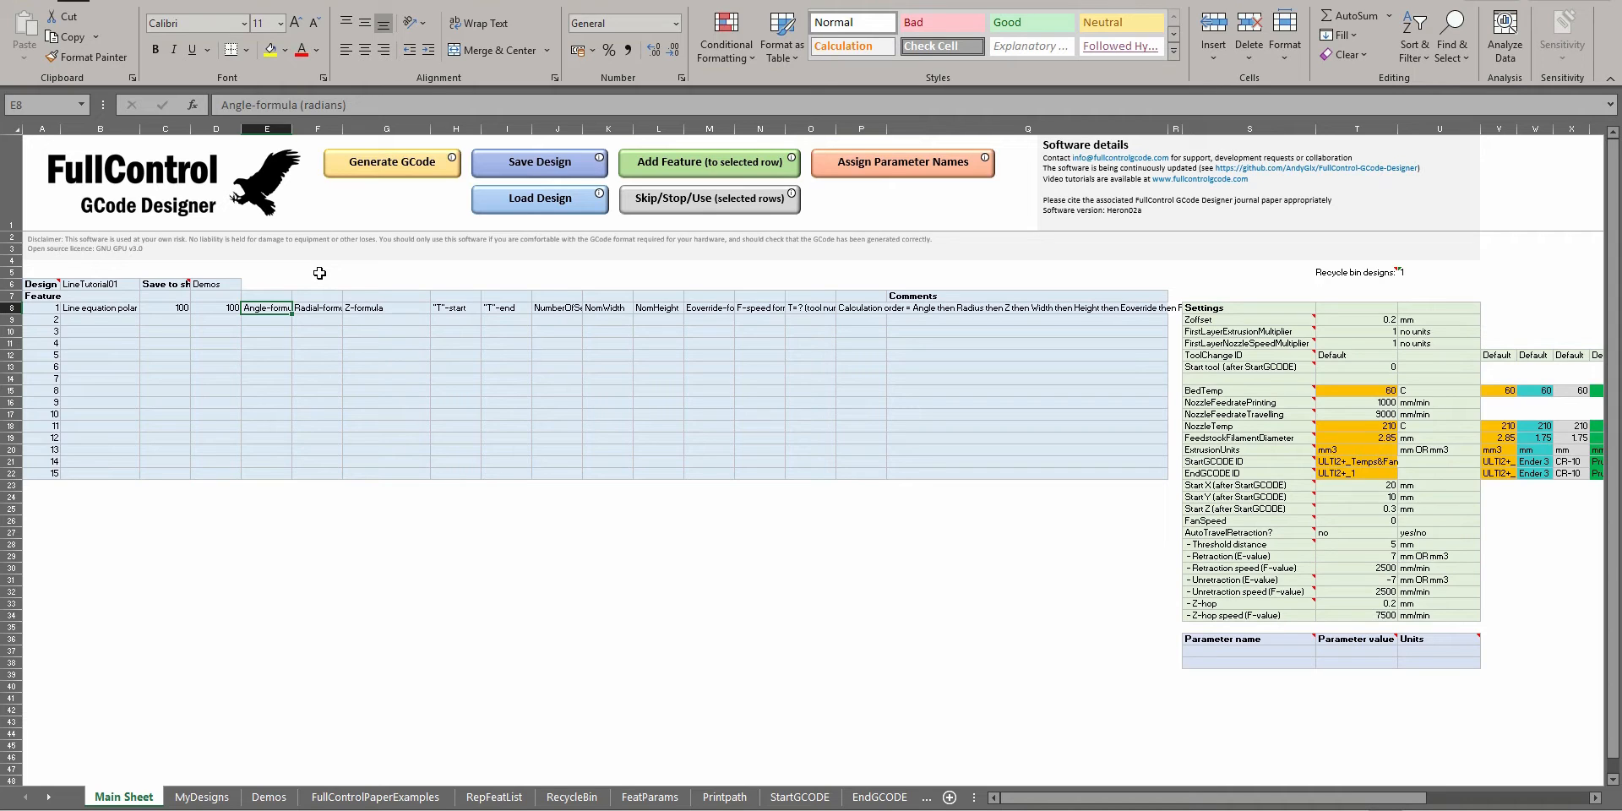
Check the angle formula's unit, and set the feature's T-start to 0 and T-end to 1.
double_click(328, 113)
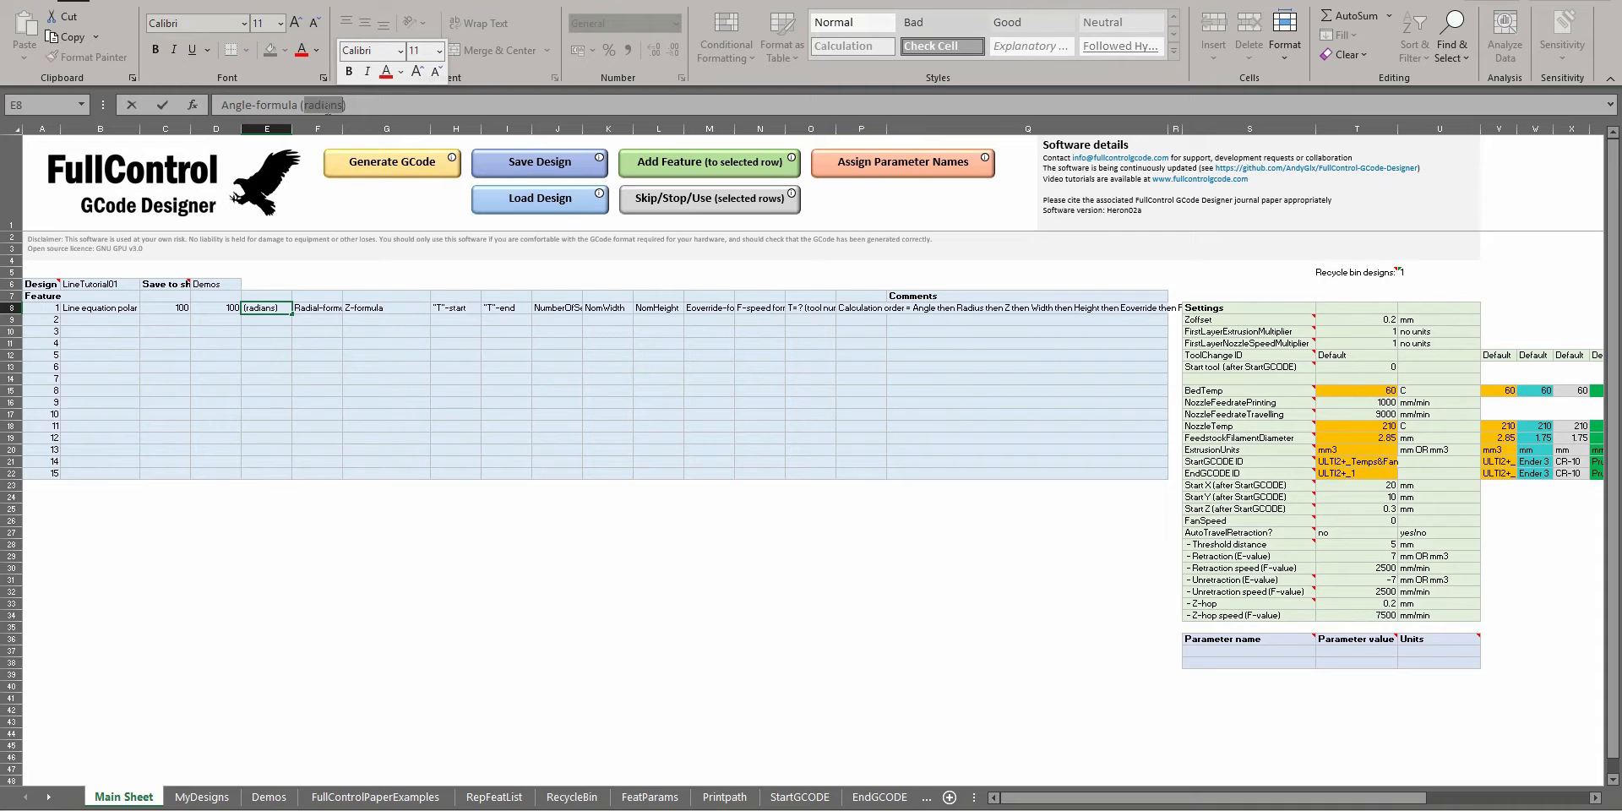
click(323, 104)
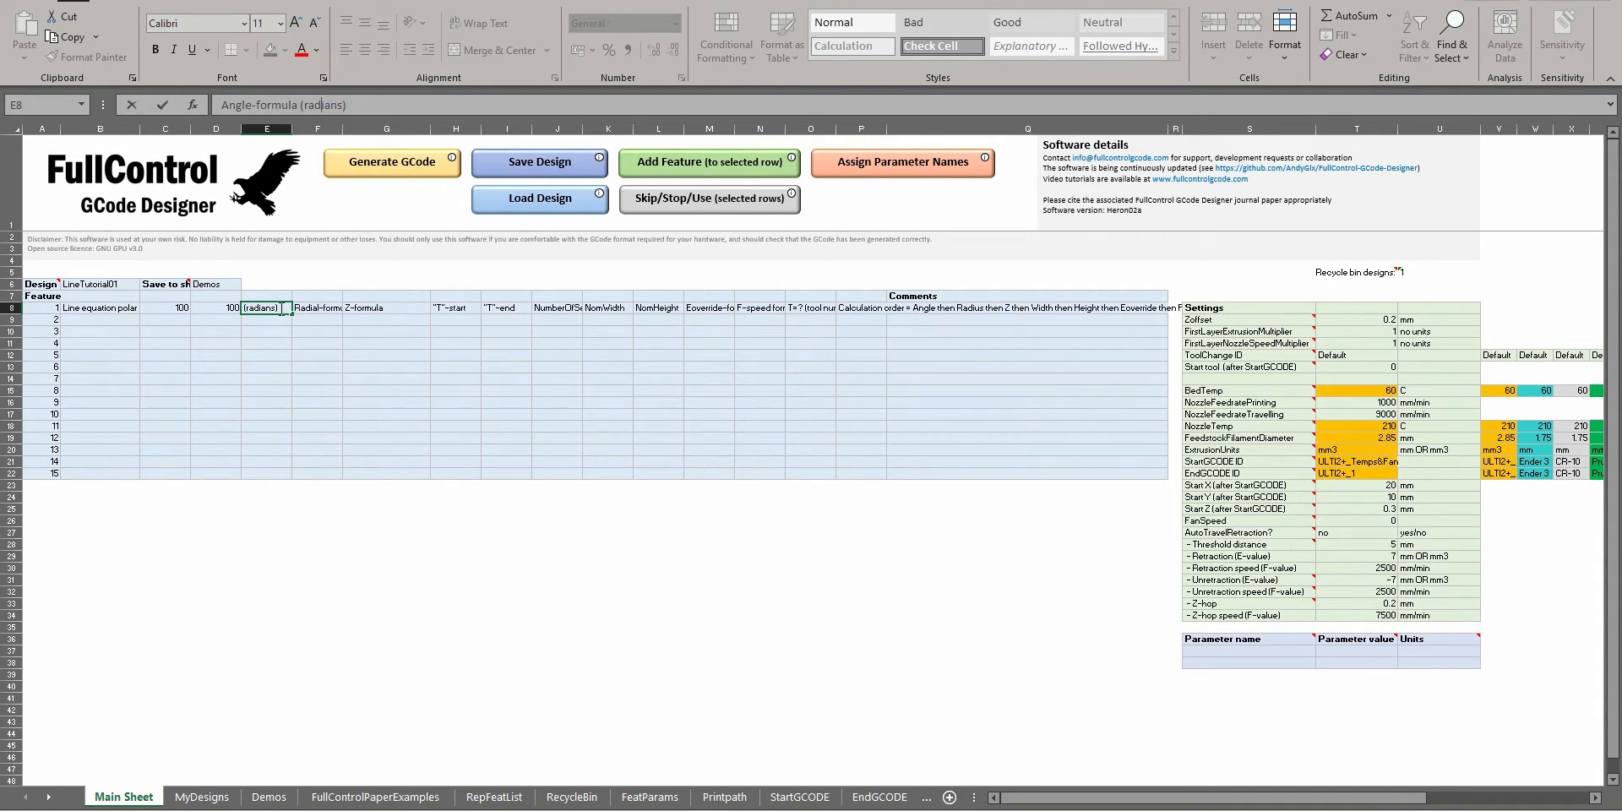
triple_click(279, 101)
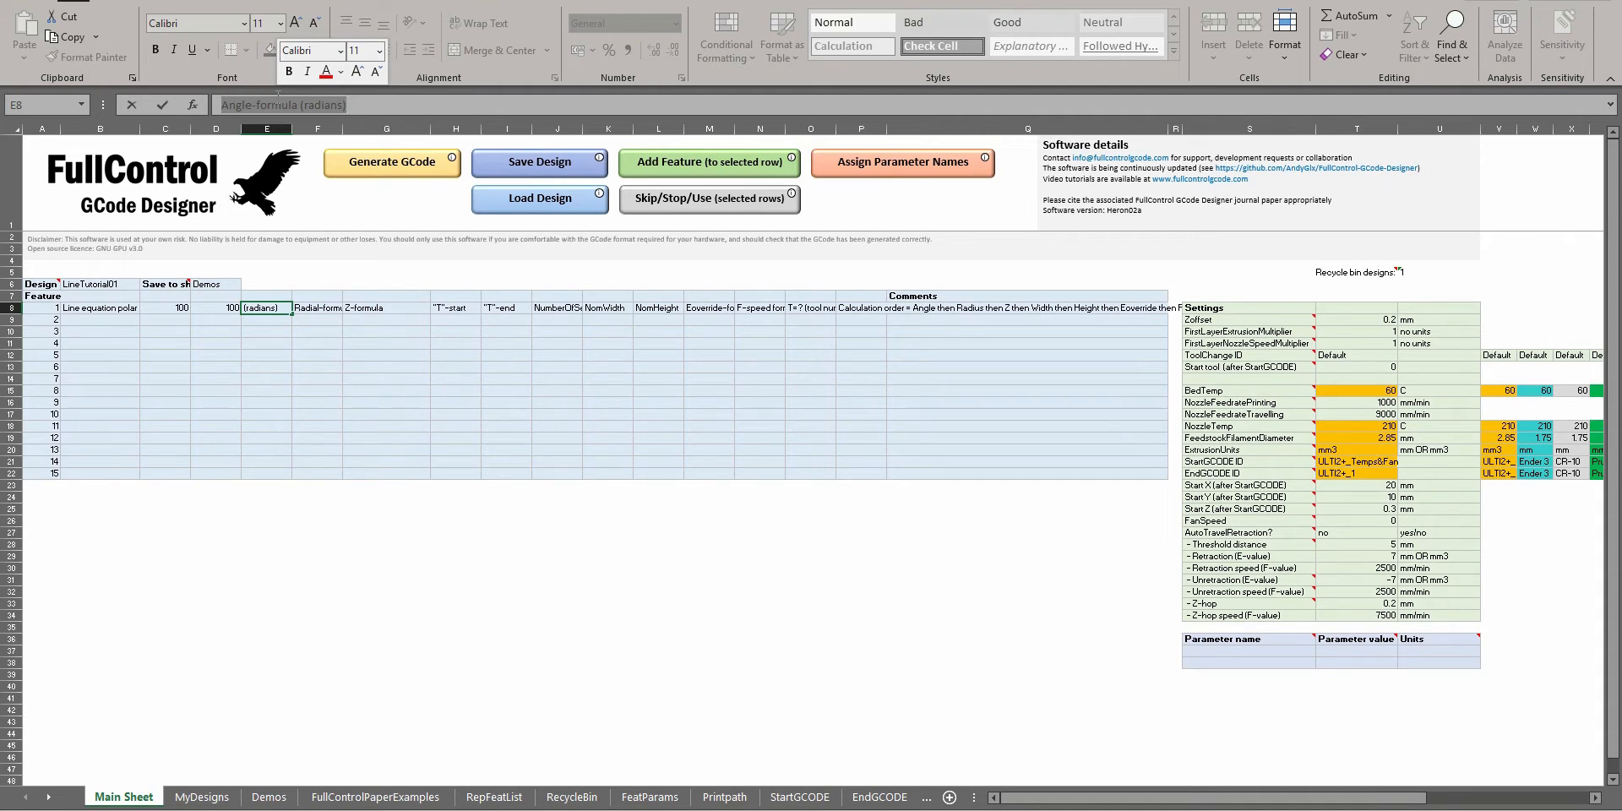
click(452, 310)
text(0)
click(503, 308)
text(1)
Enter Tval*2*pi() as the angle formula of the polar line equation.
click(318, 309)
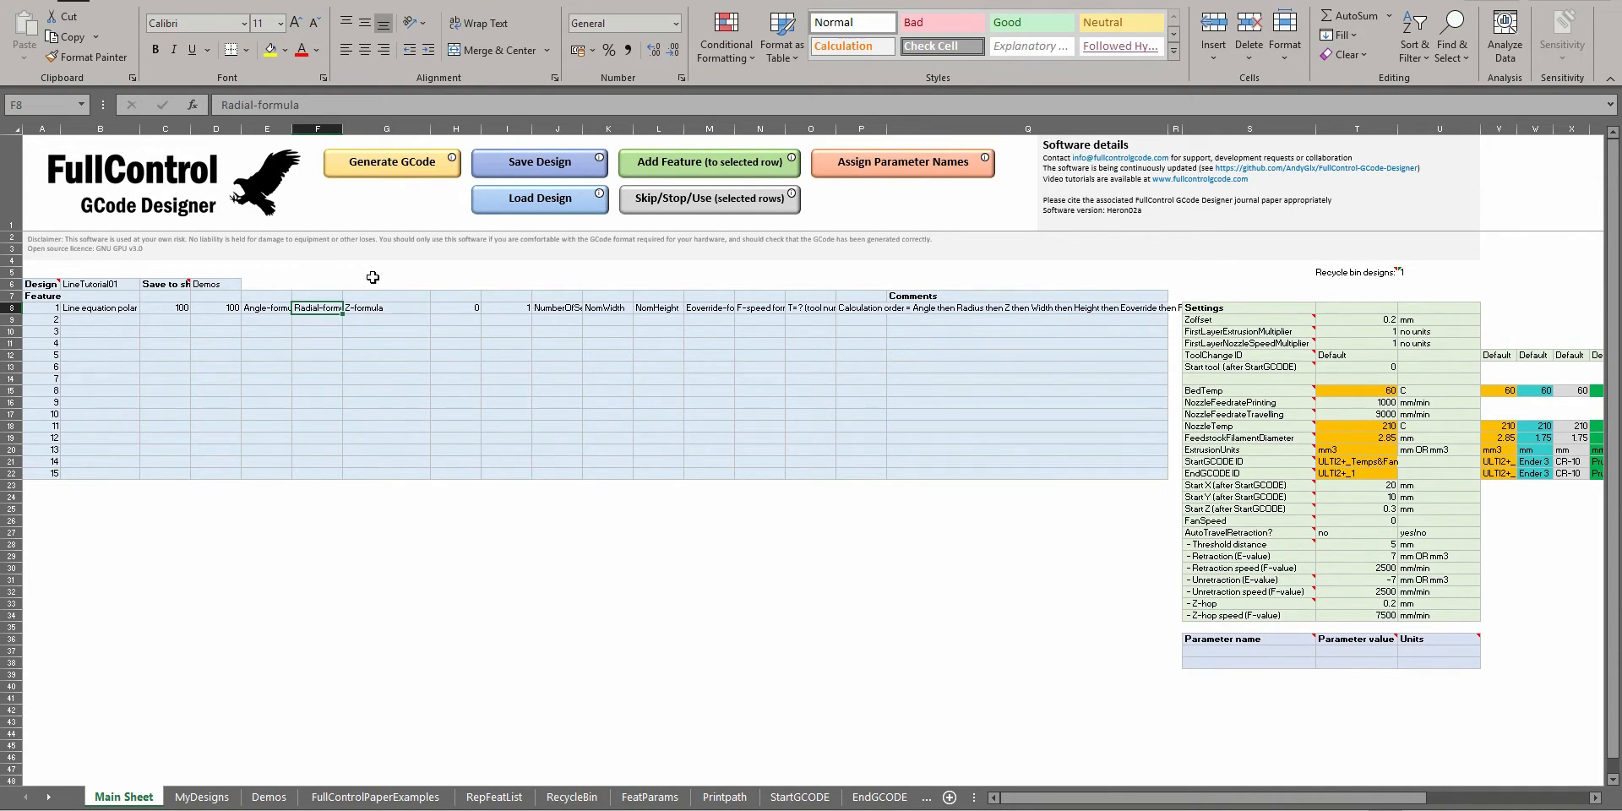
click(270, 311)
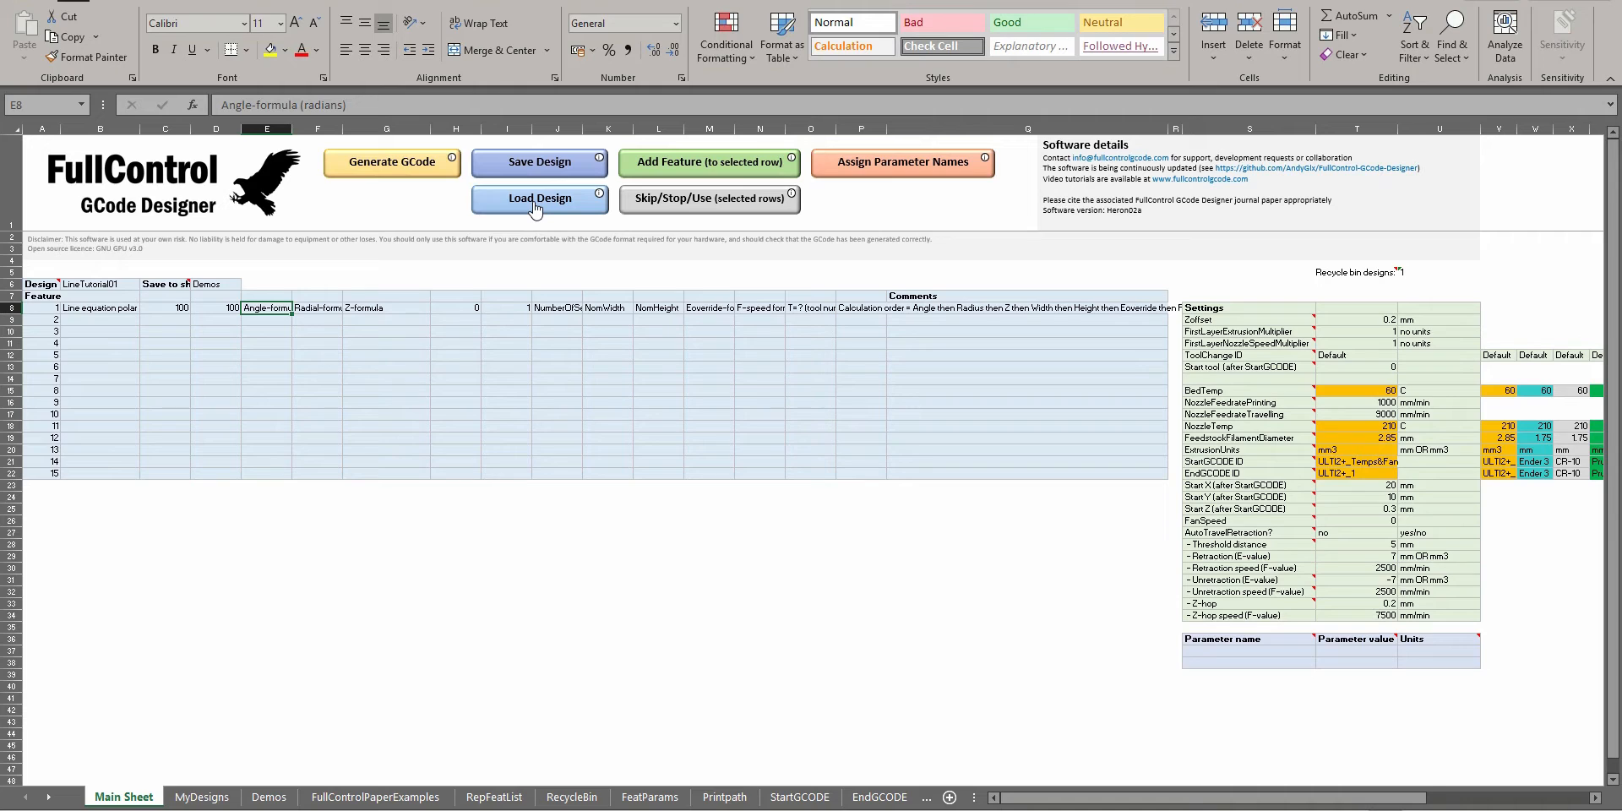
text(Tval*2*pi()
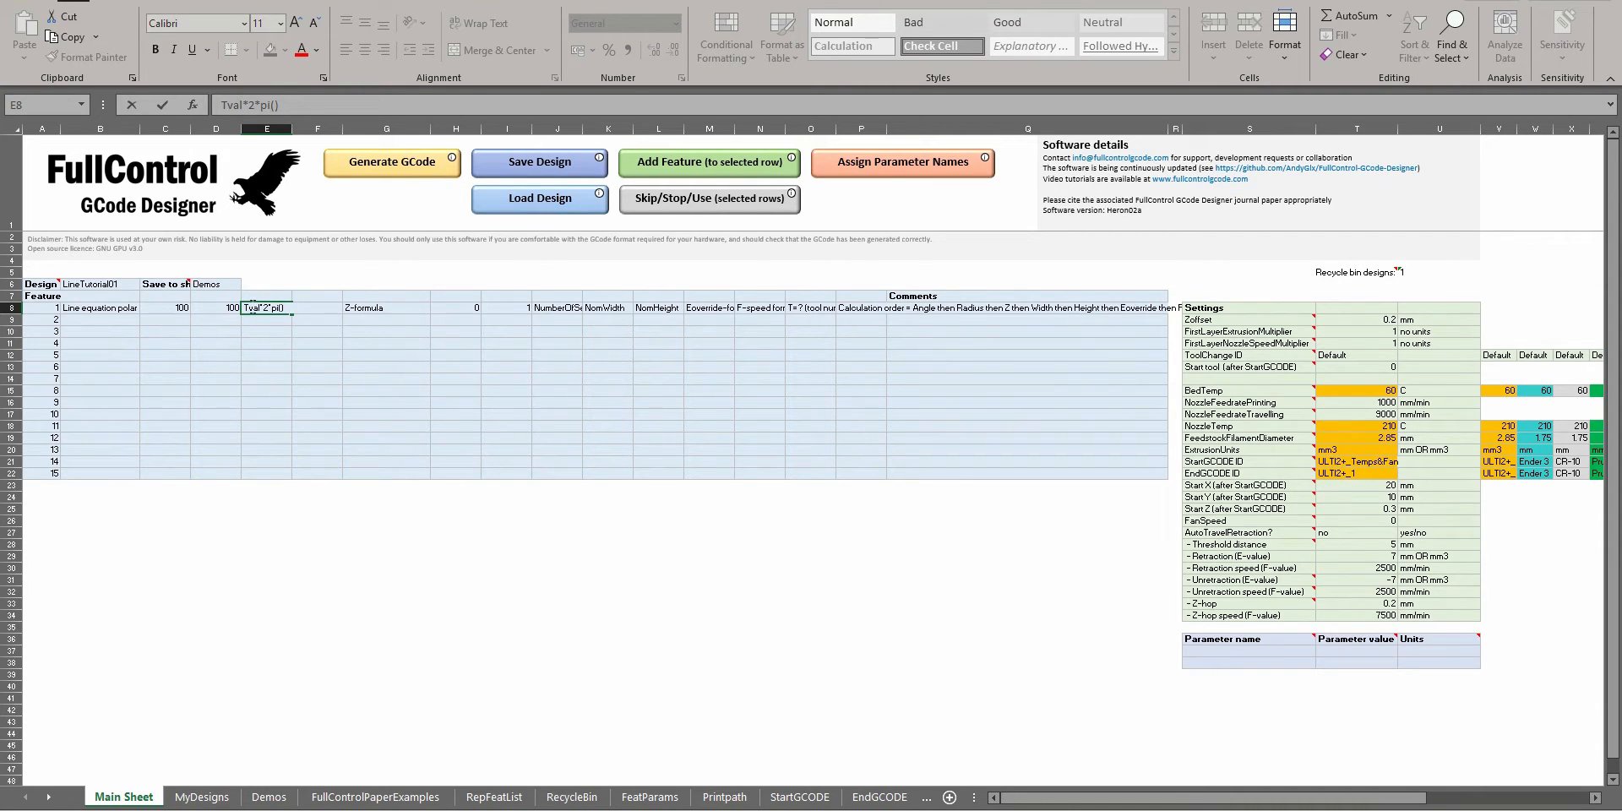
double_click(253, 309)
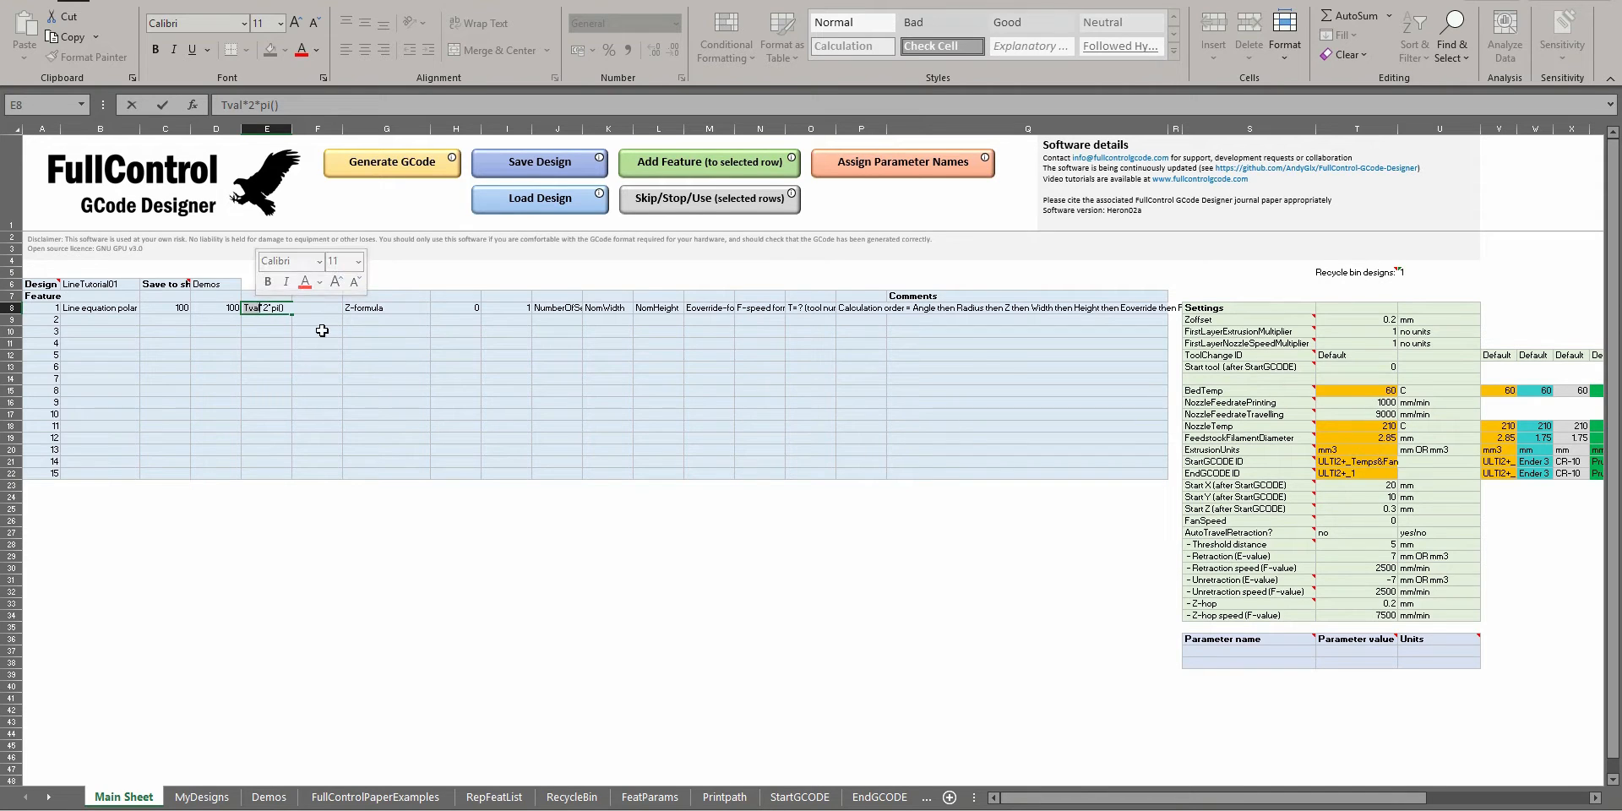
key(Escape)
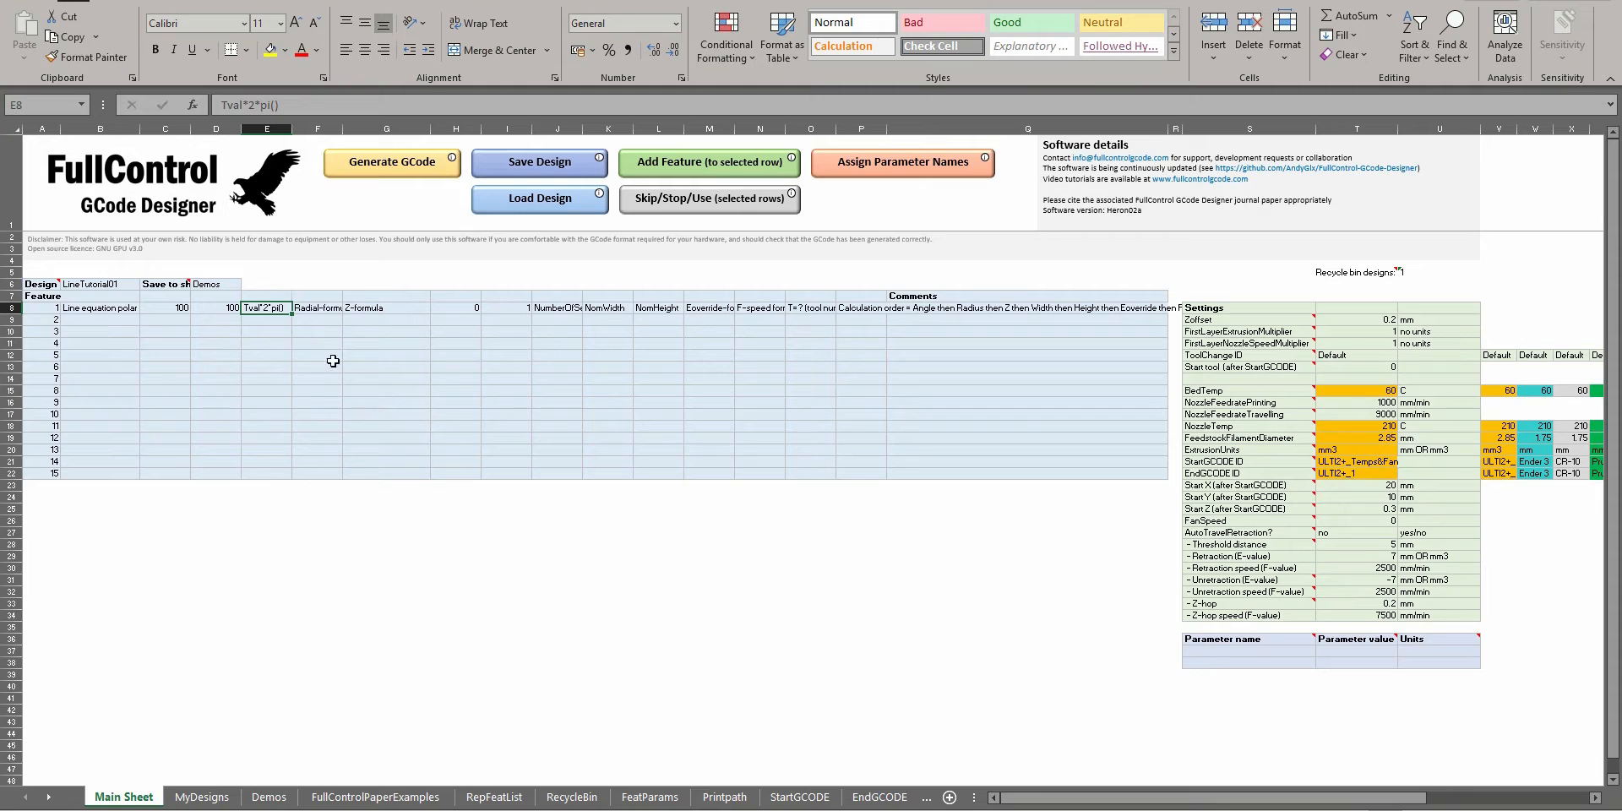
Recheck the T range ending at 1, and set the Z-formula to 0 and the radial formula to 50.
click(467, 310)
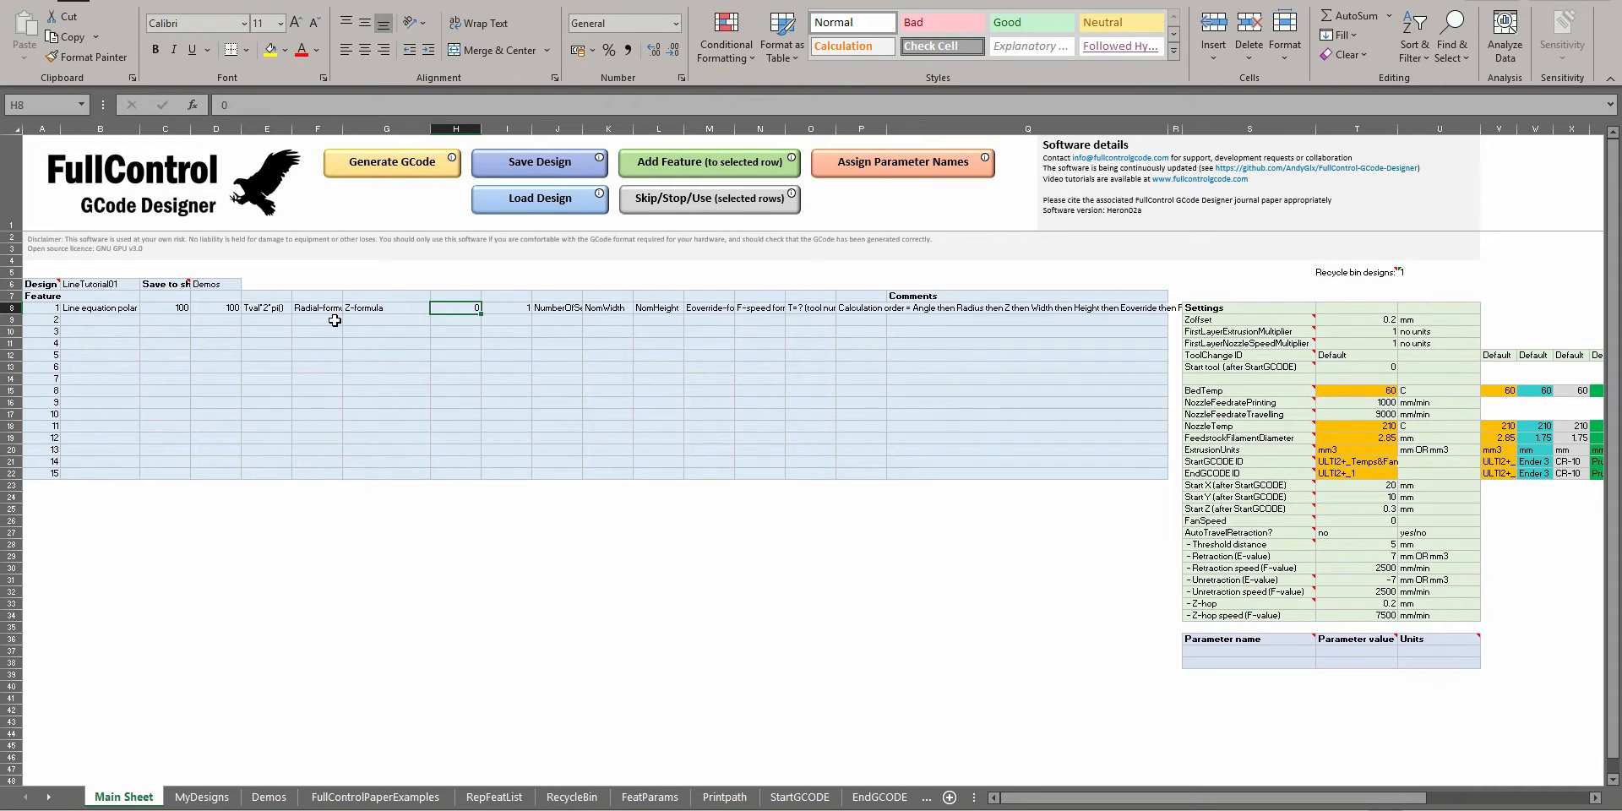
click(523, 307)
text(1)
click(332, 308)
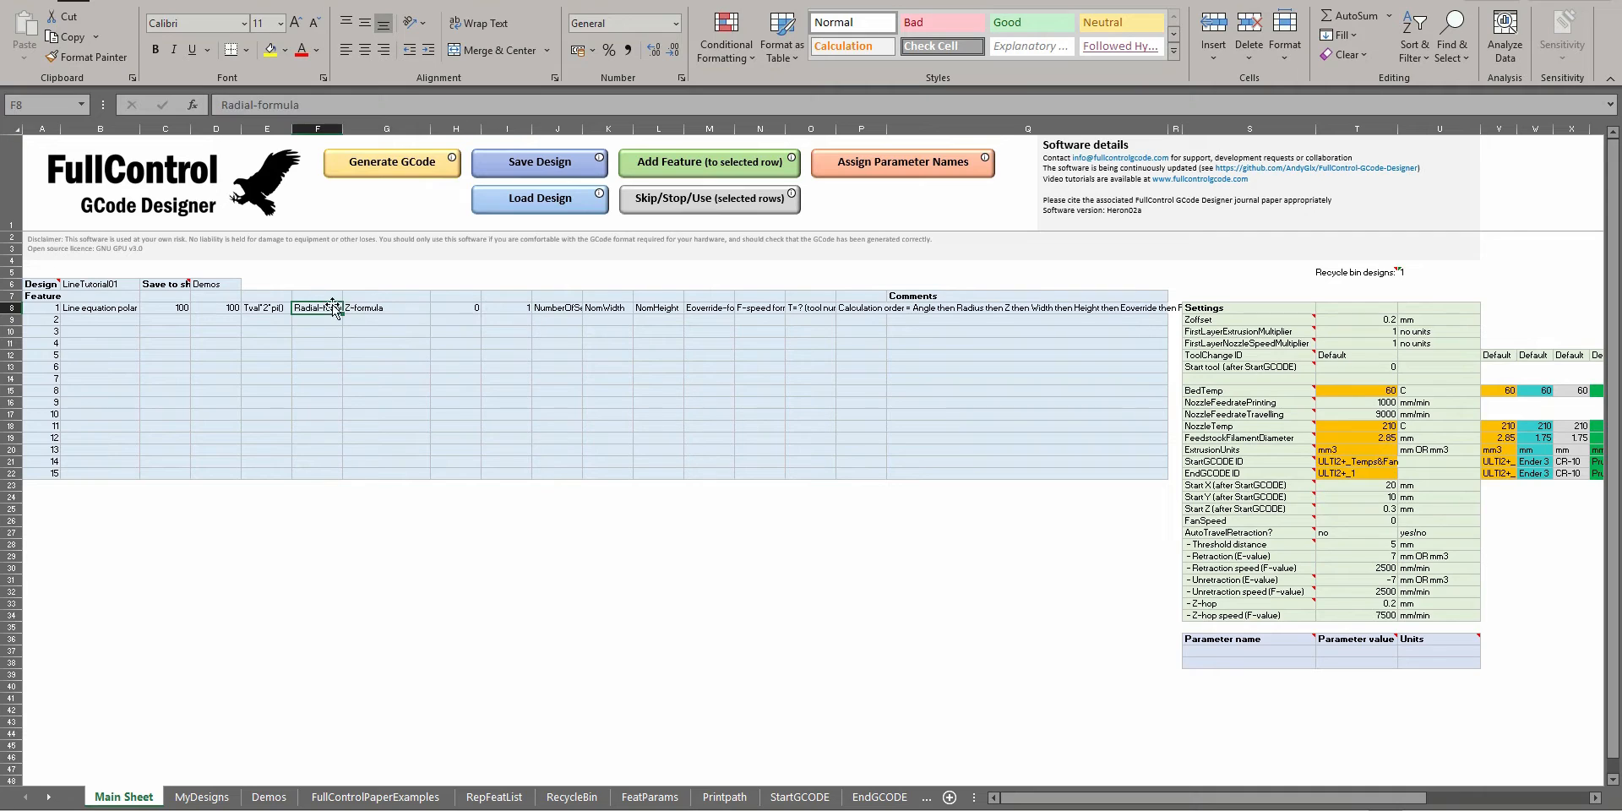
click(375, 307)
text(0)
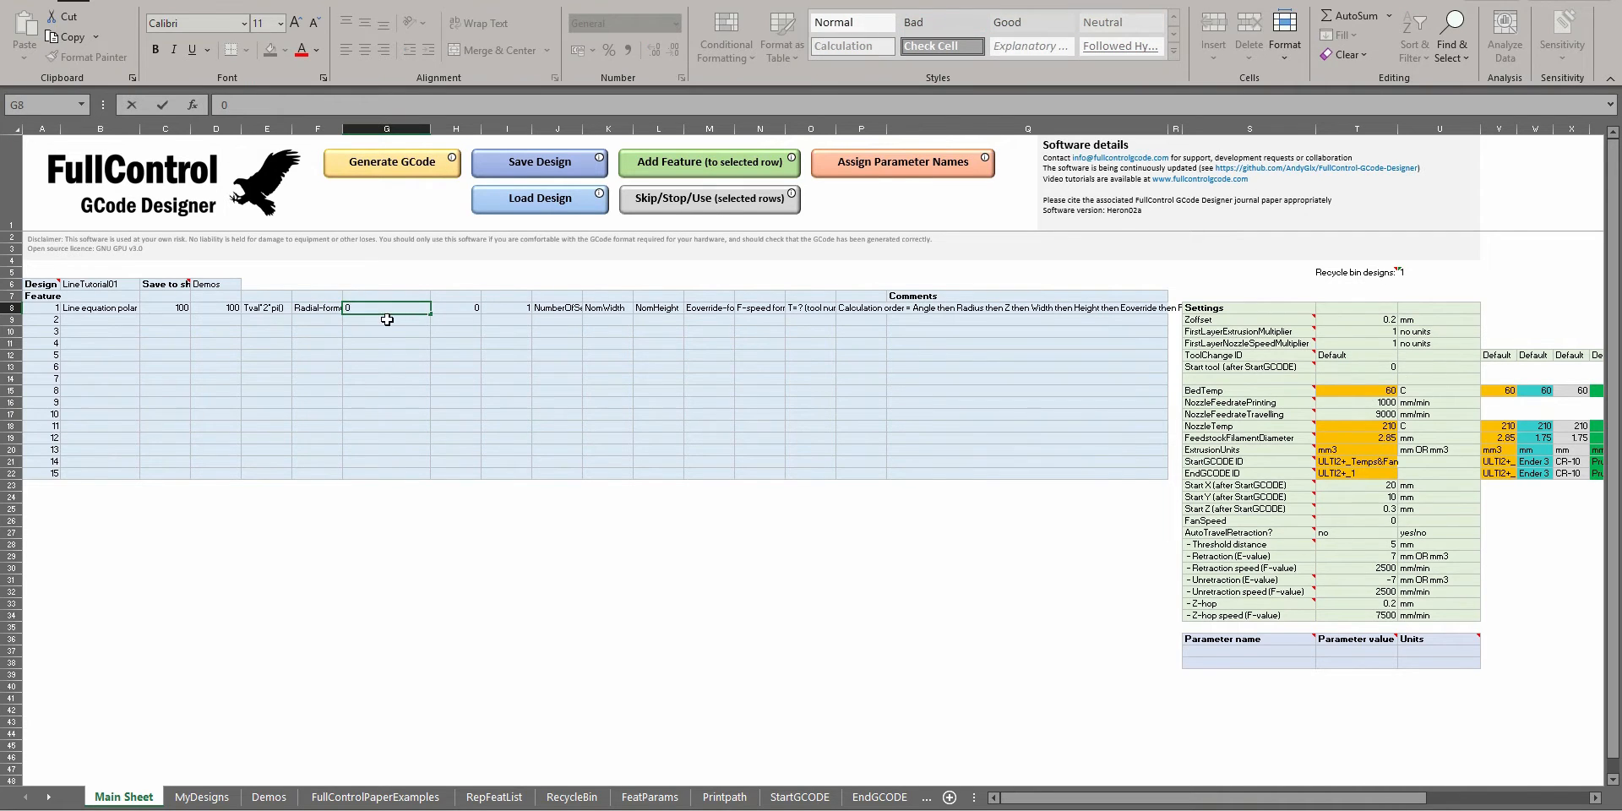
click(334, 307)
text(50)
Set the number of segments for the polar line equation to 128.
click(558, 308)
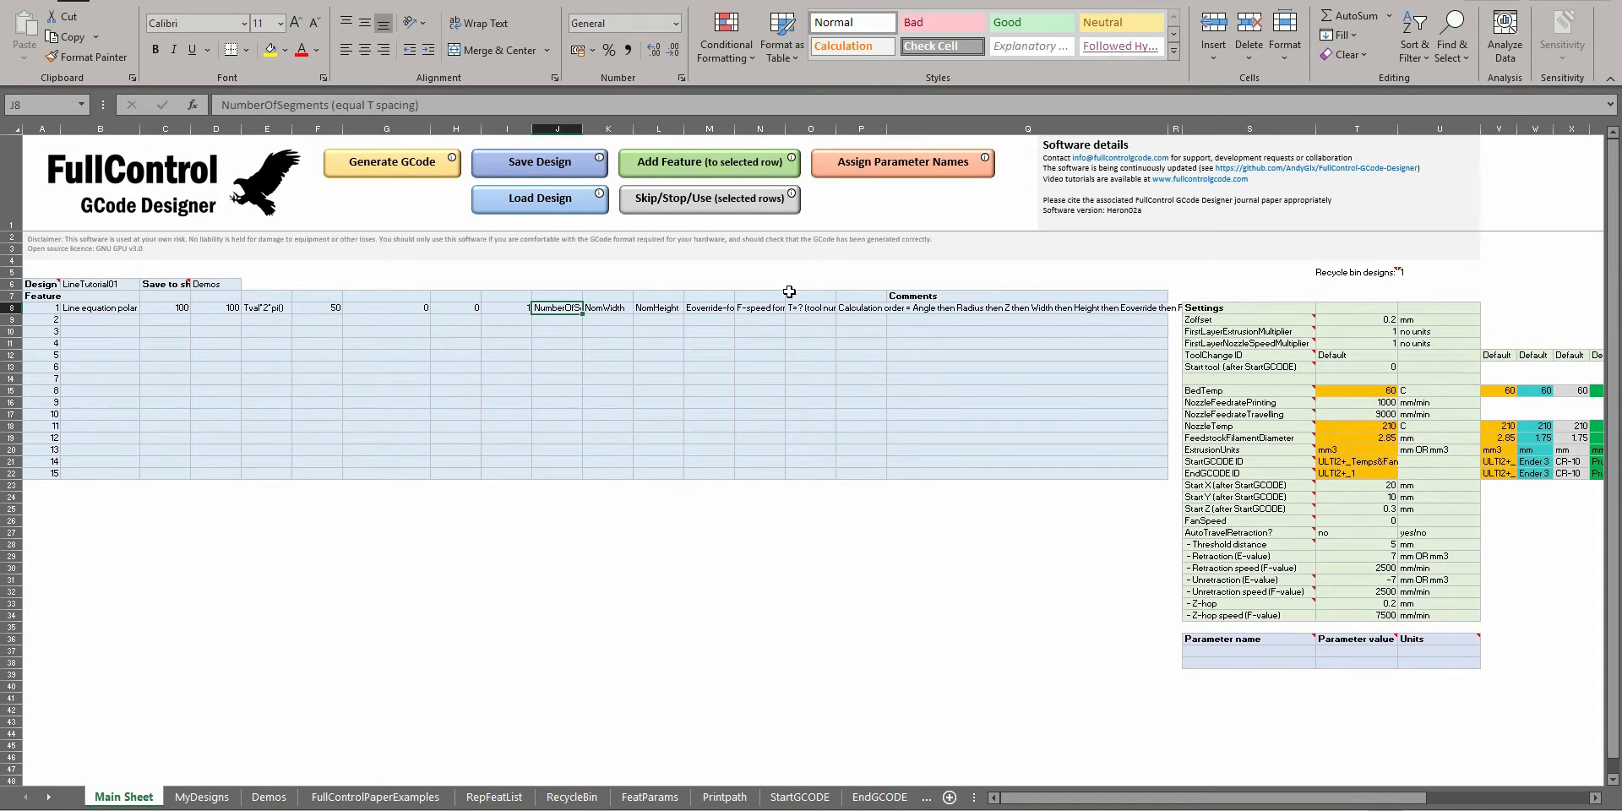
key(BackSpace)
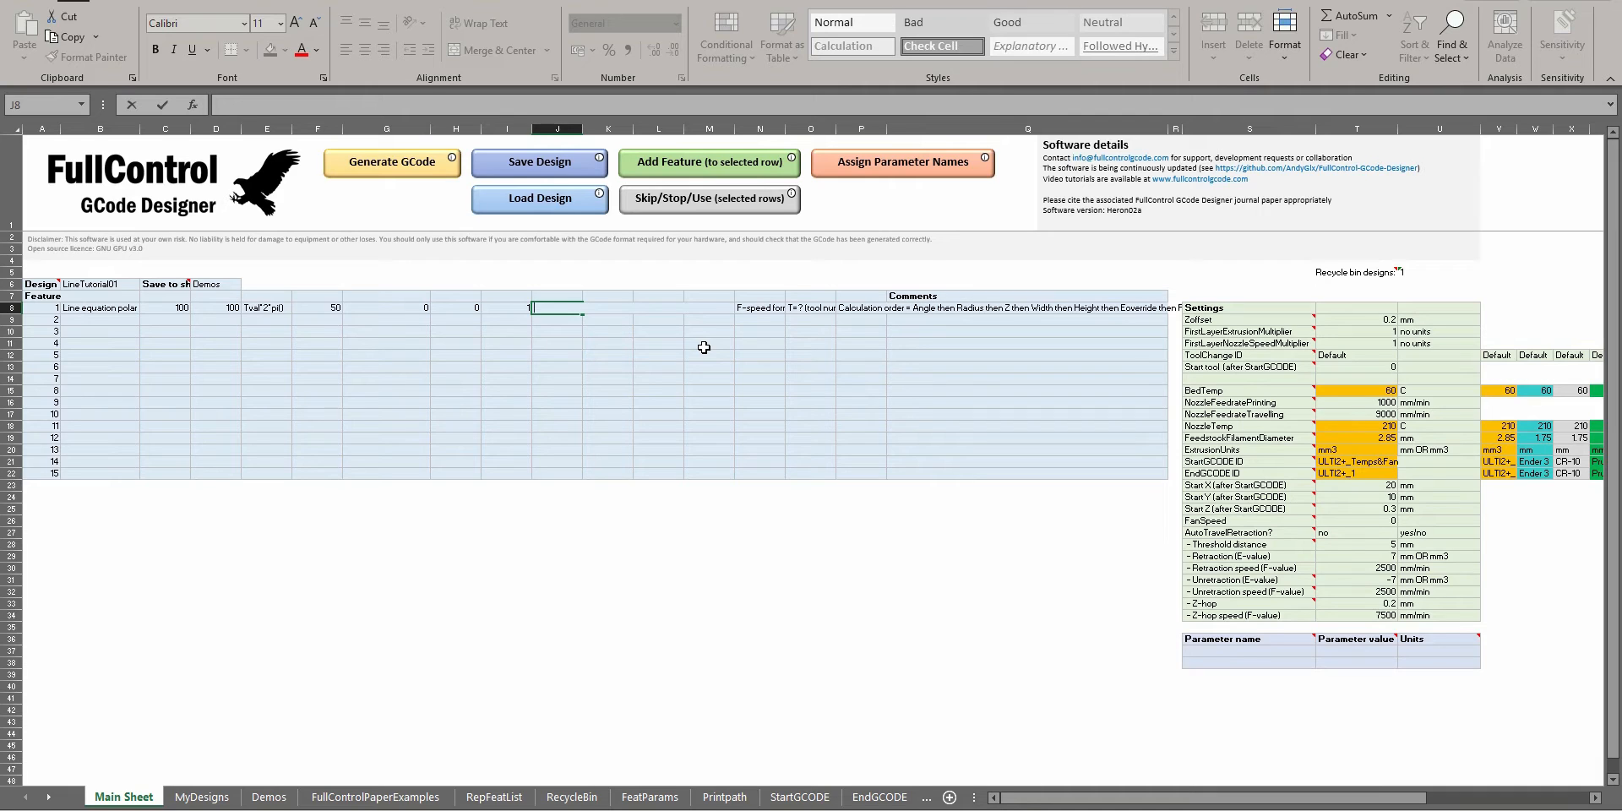
text(128)
key(Return)
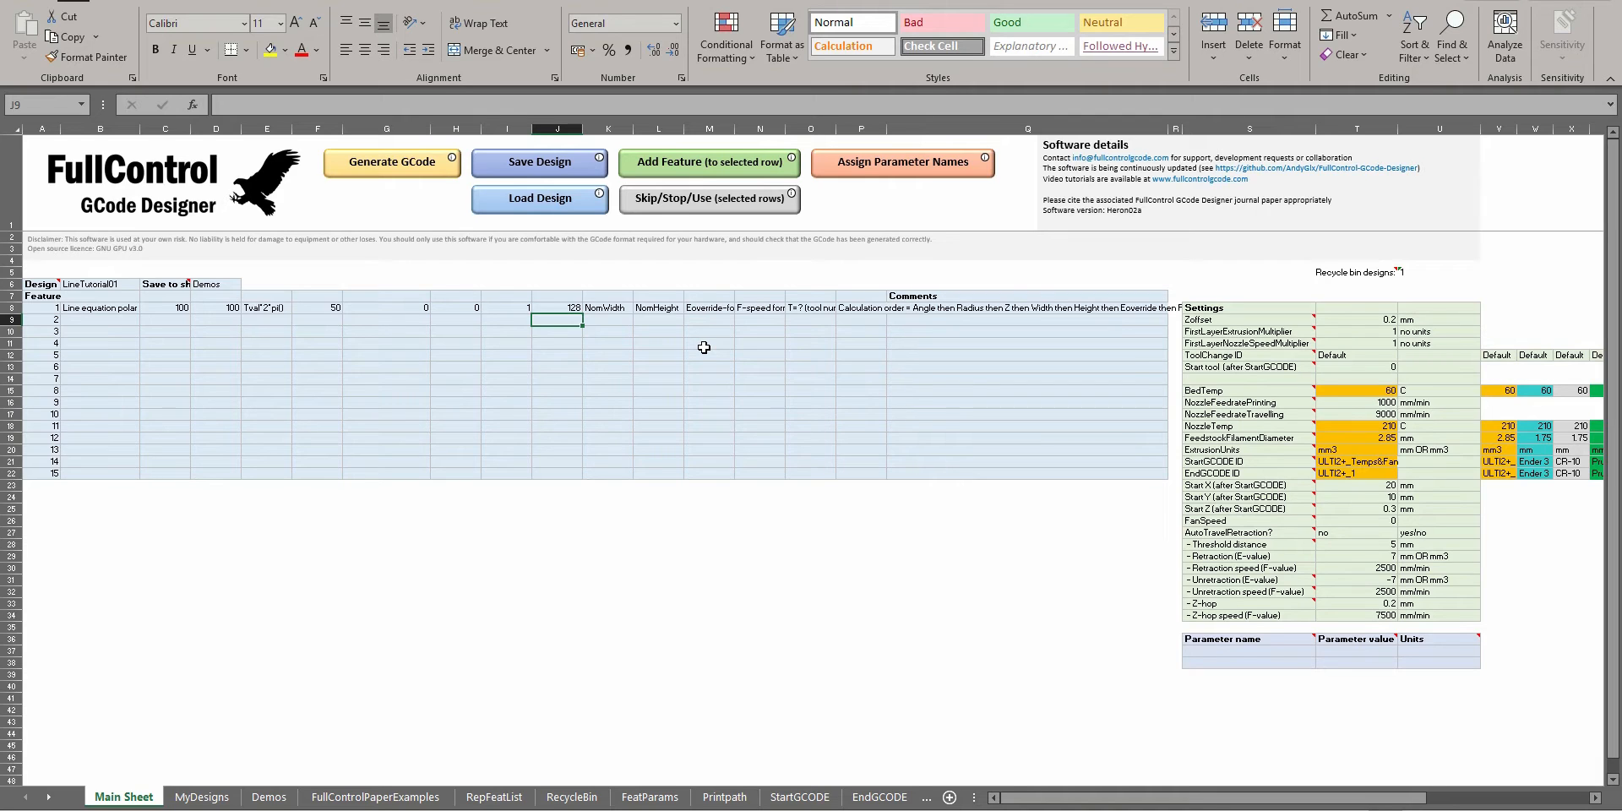
Set the feature's nominal width to 0.5 and nominal height to 0.2.
key(Up)
key(Right)
text(0.5)
key(Tab)
text(0)
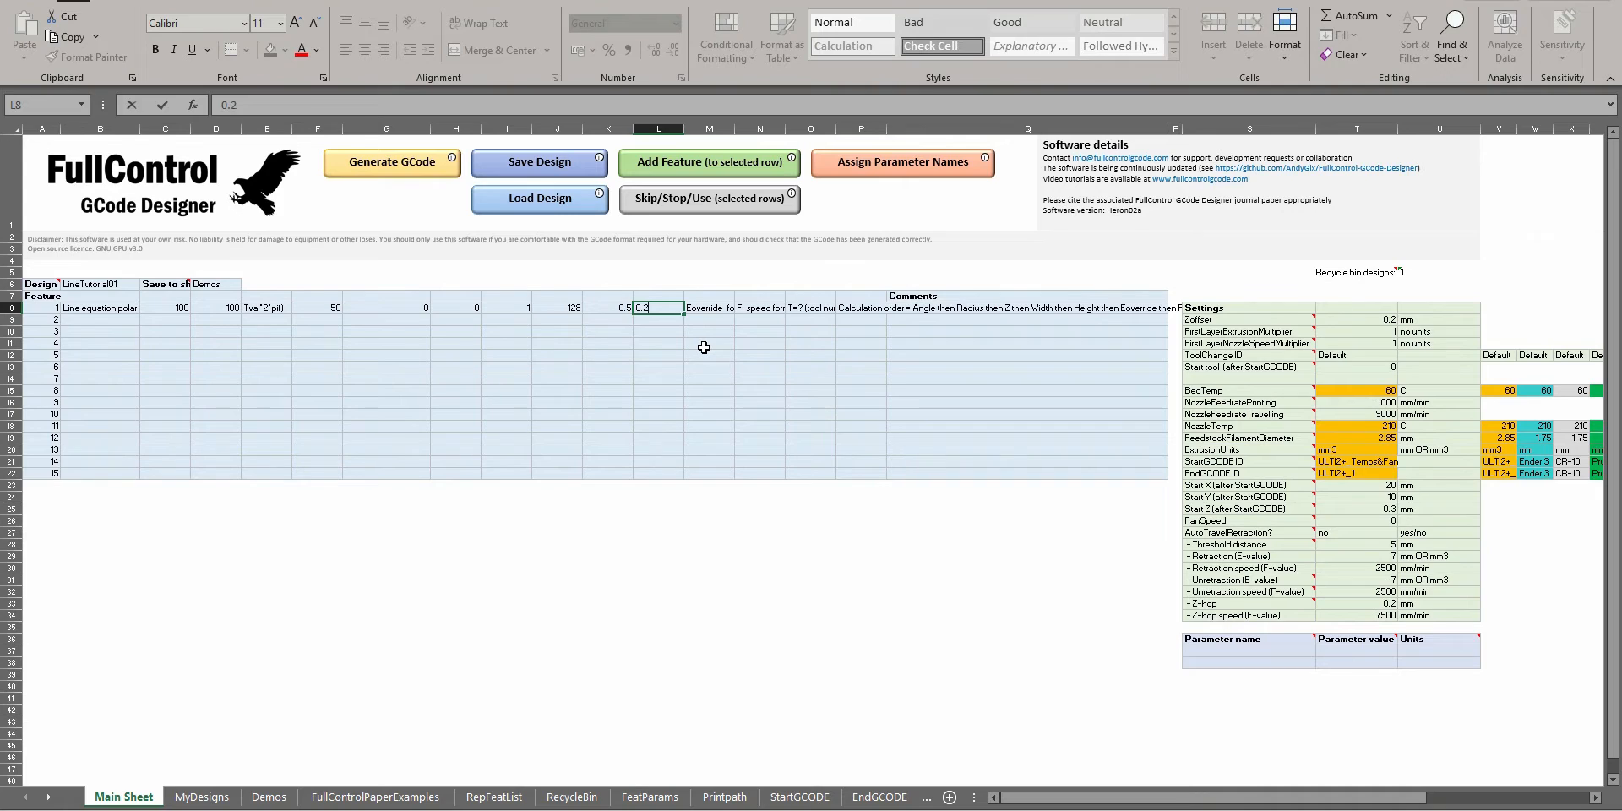
text(.2)
Clear the E-override, F-speed and tool number placeholders and the calculation-order note from the feature row.
key(Tab)
key(Delete)
key(Tab)
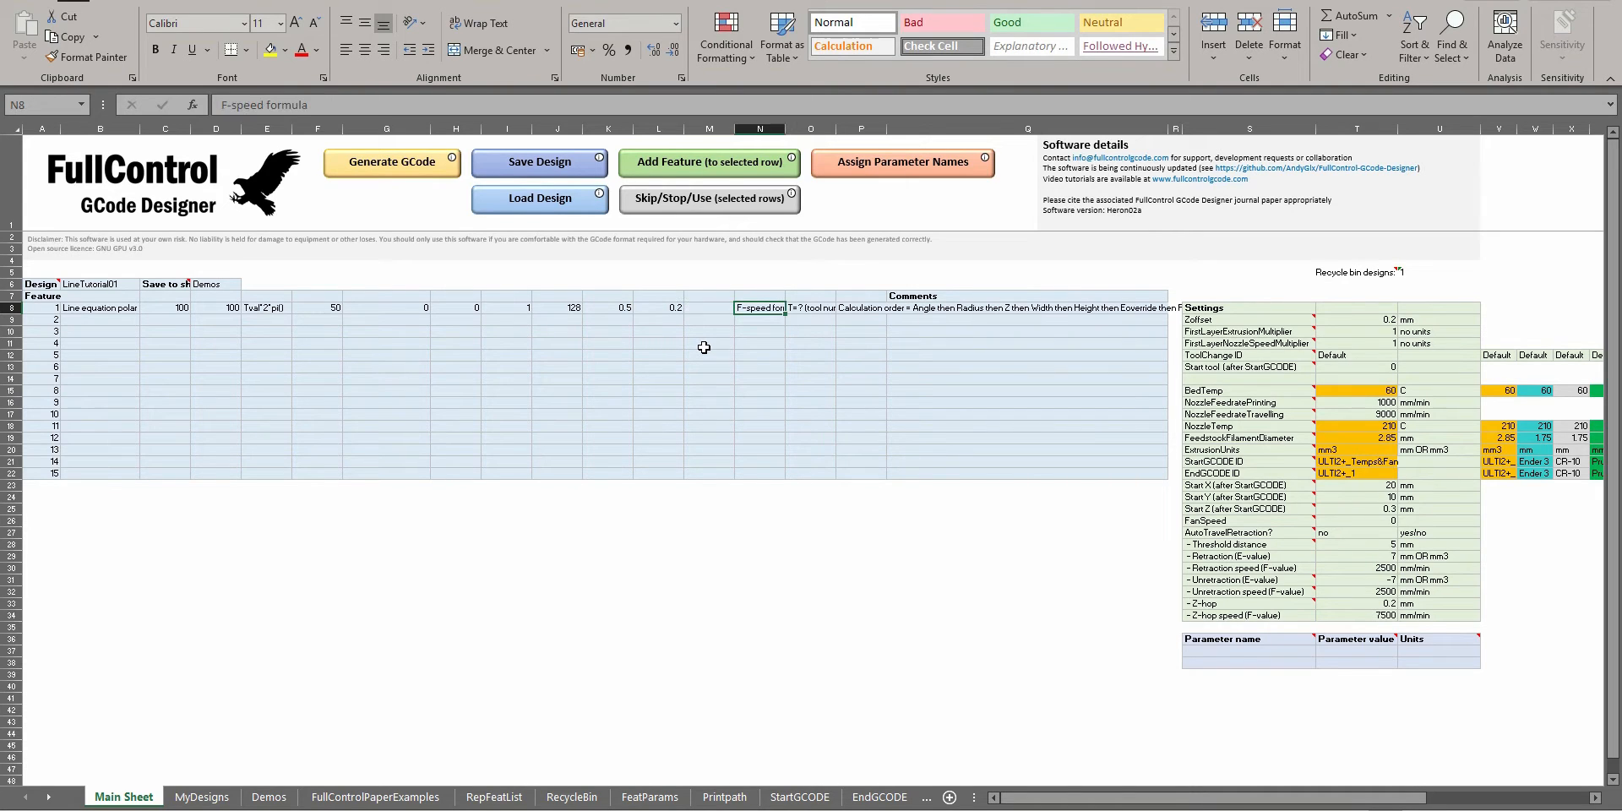
key(Delete)
key(Tab)
key(Delete)
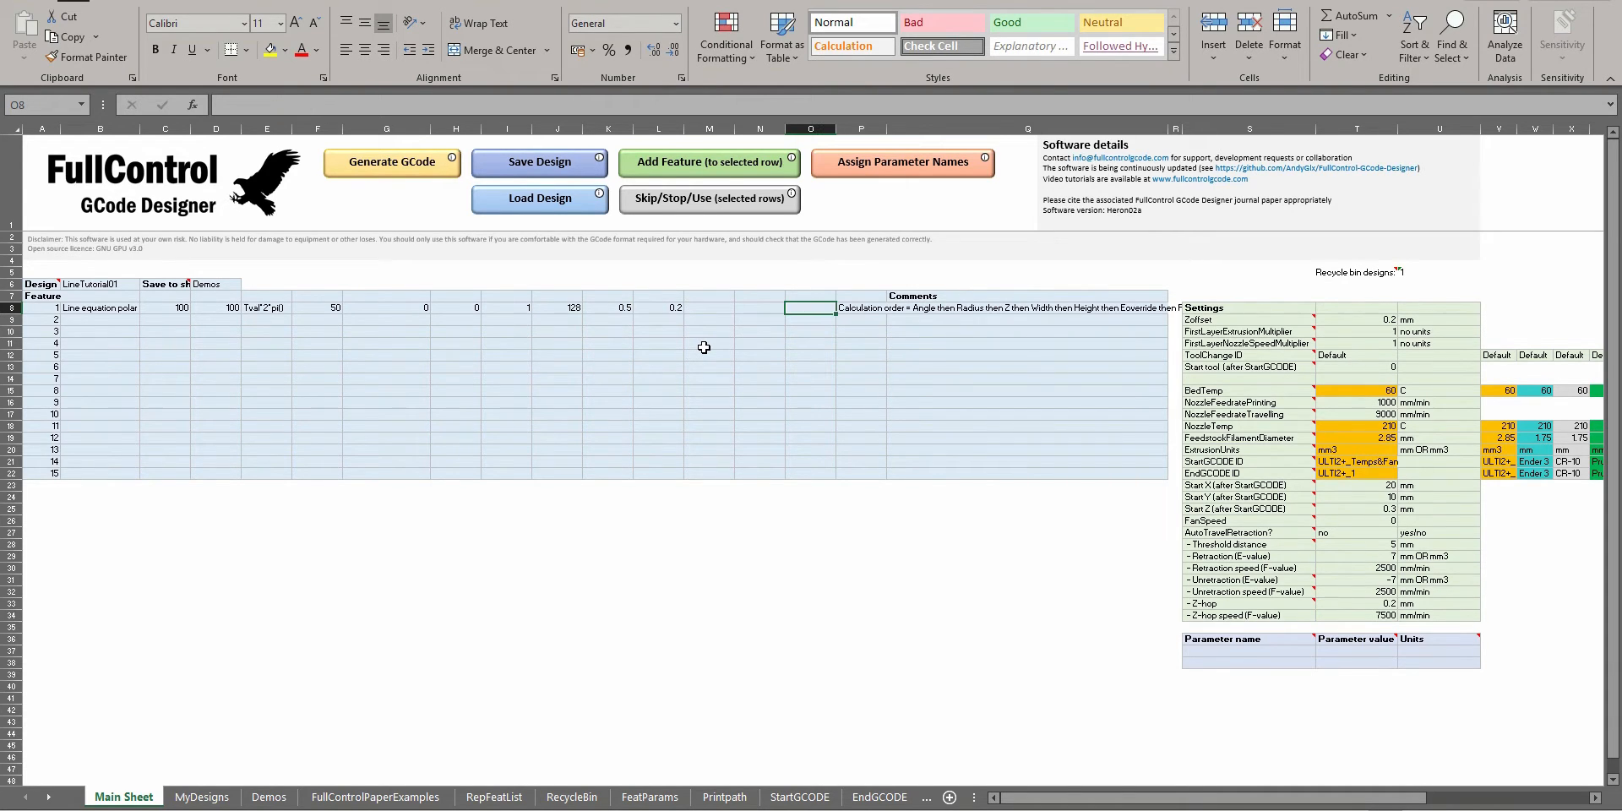
key(Tab)
key(Delete)
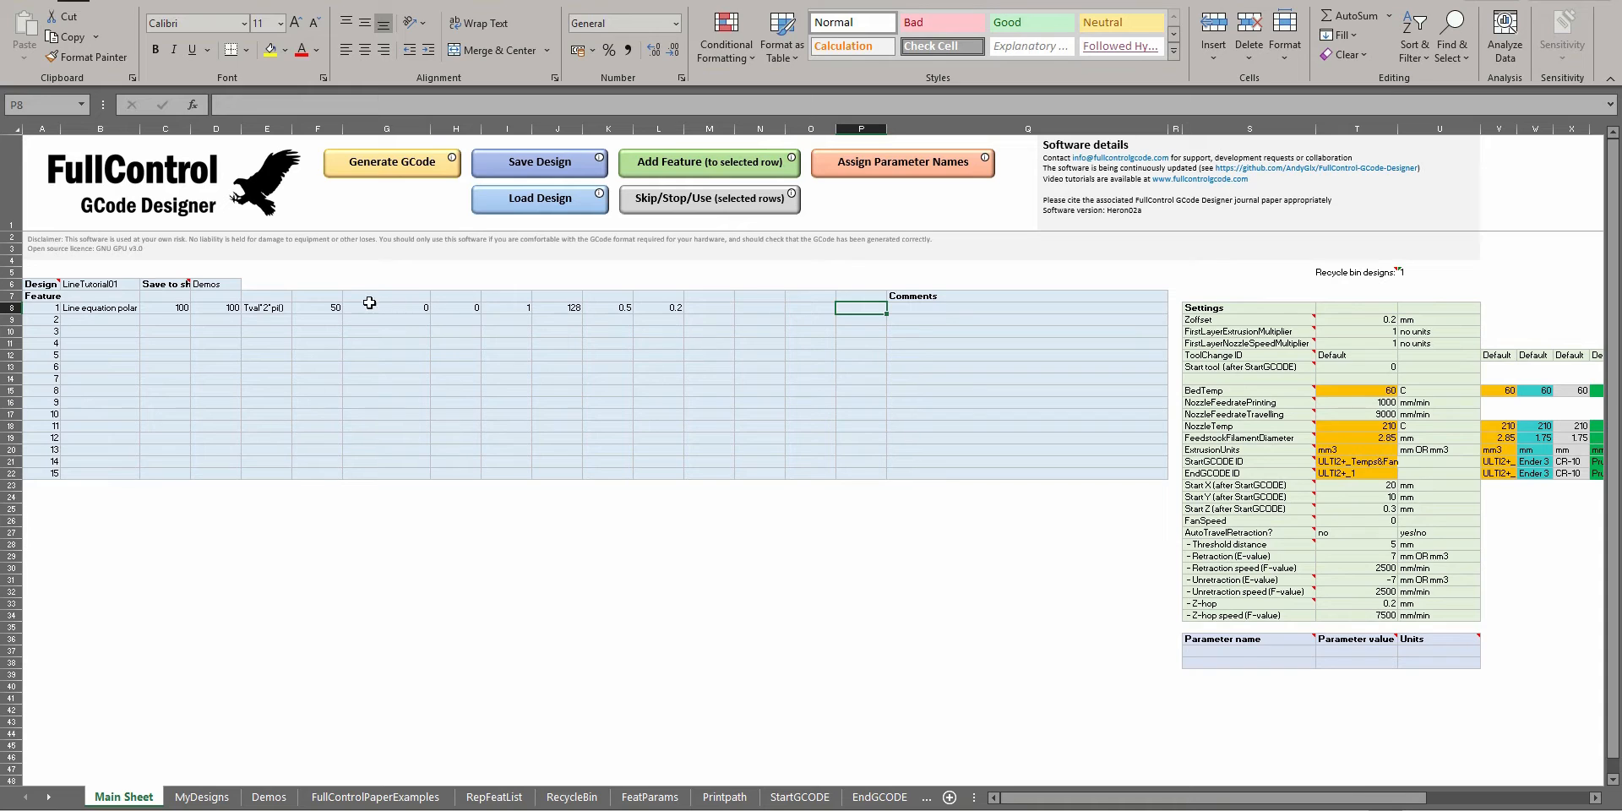
Generate the GCode for the design and dismiss the completion message.
click(329, 308)
click(399, 173)
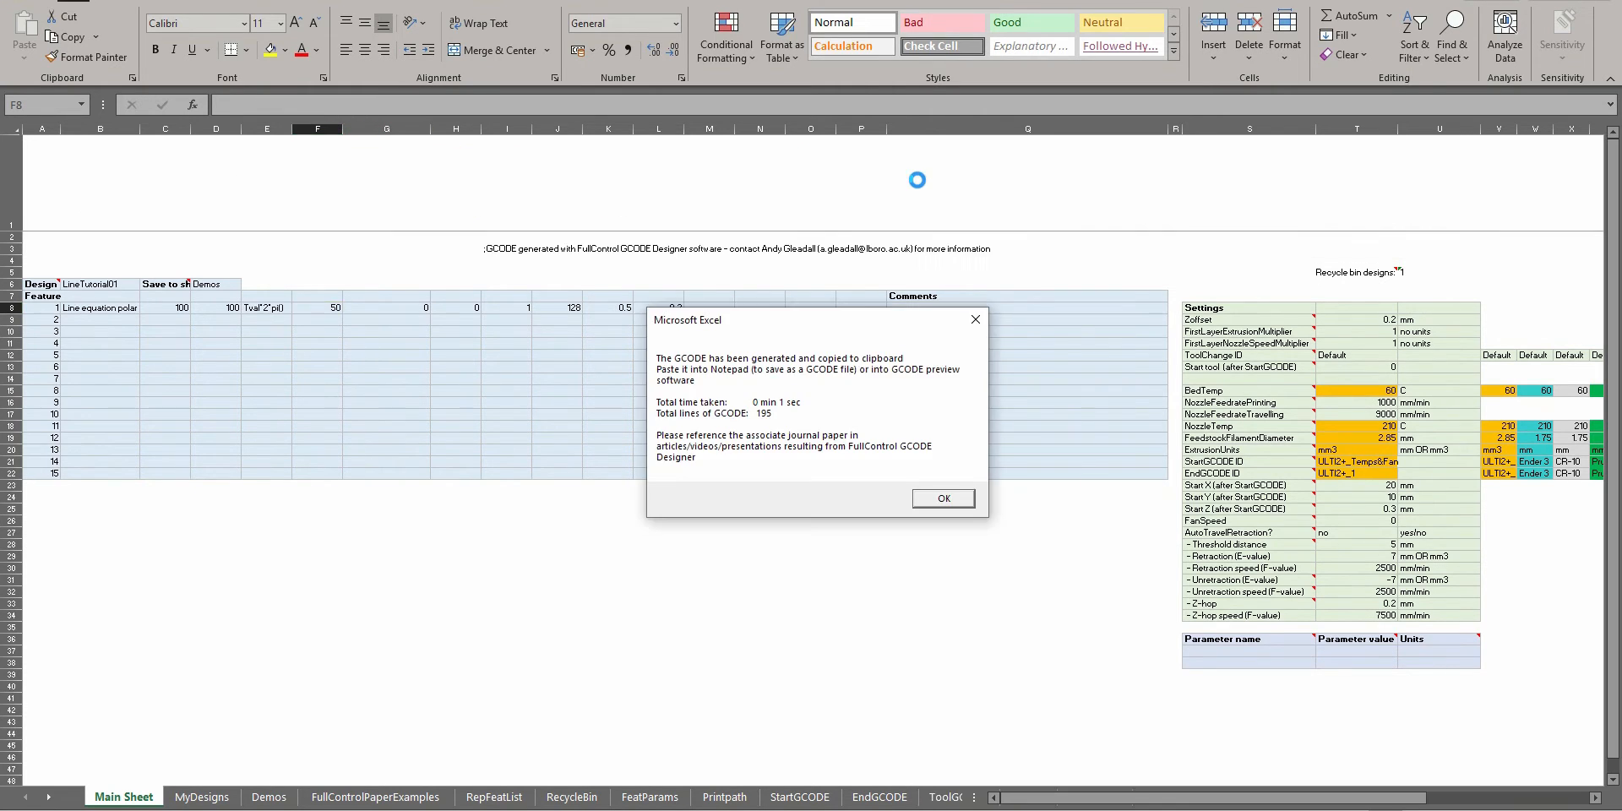
key(Return)
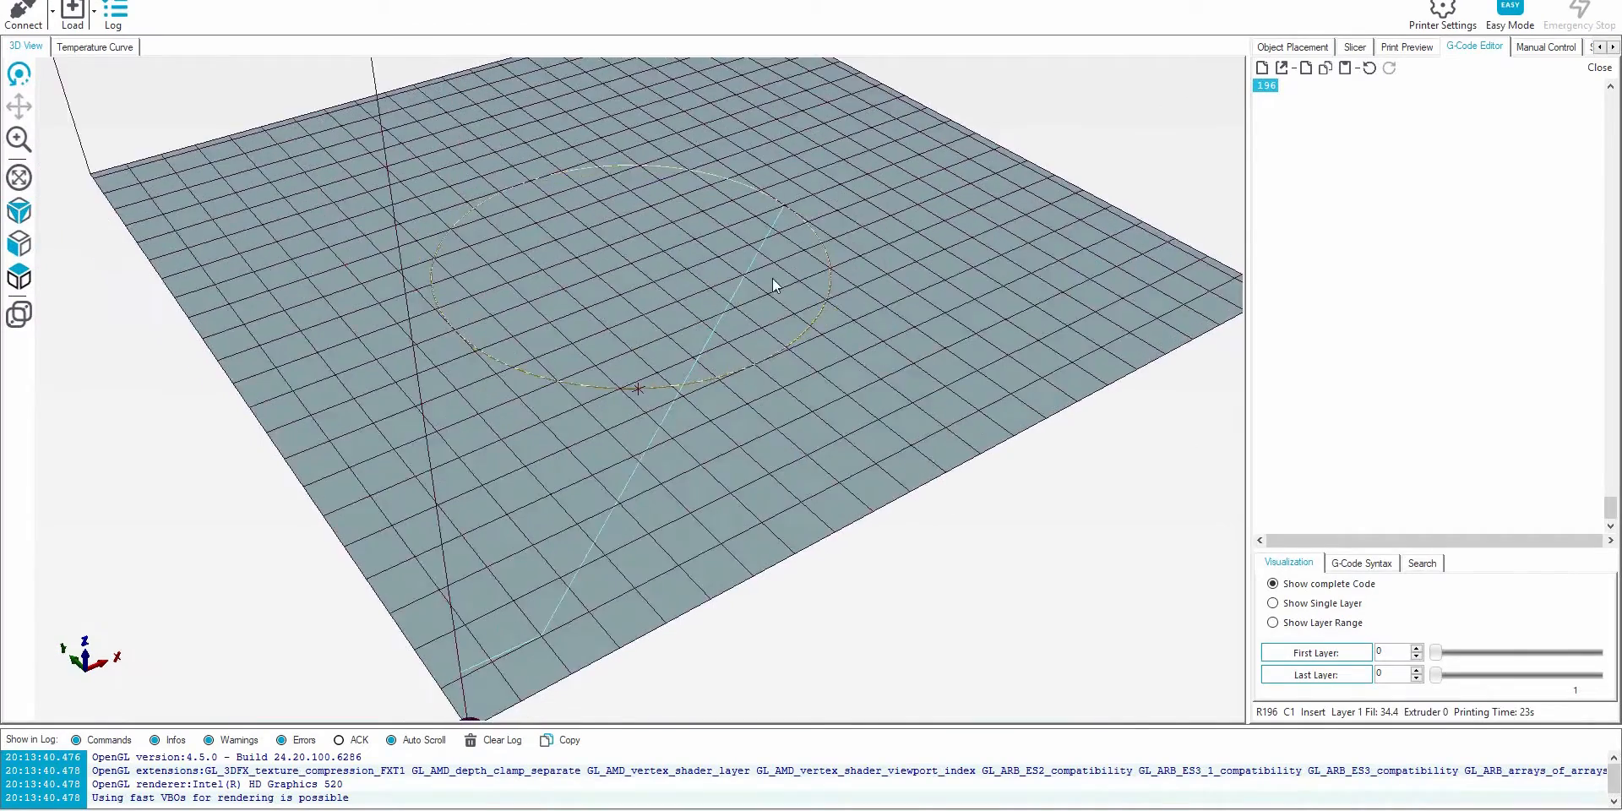
Inspect the generated toolpath in the G-code preview program and step through its G1 moves line by line along the circle.
scroll(702, 348, up, 5)
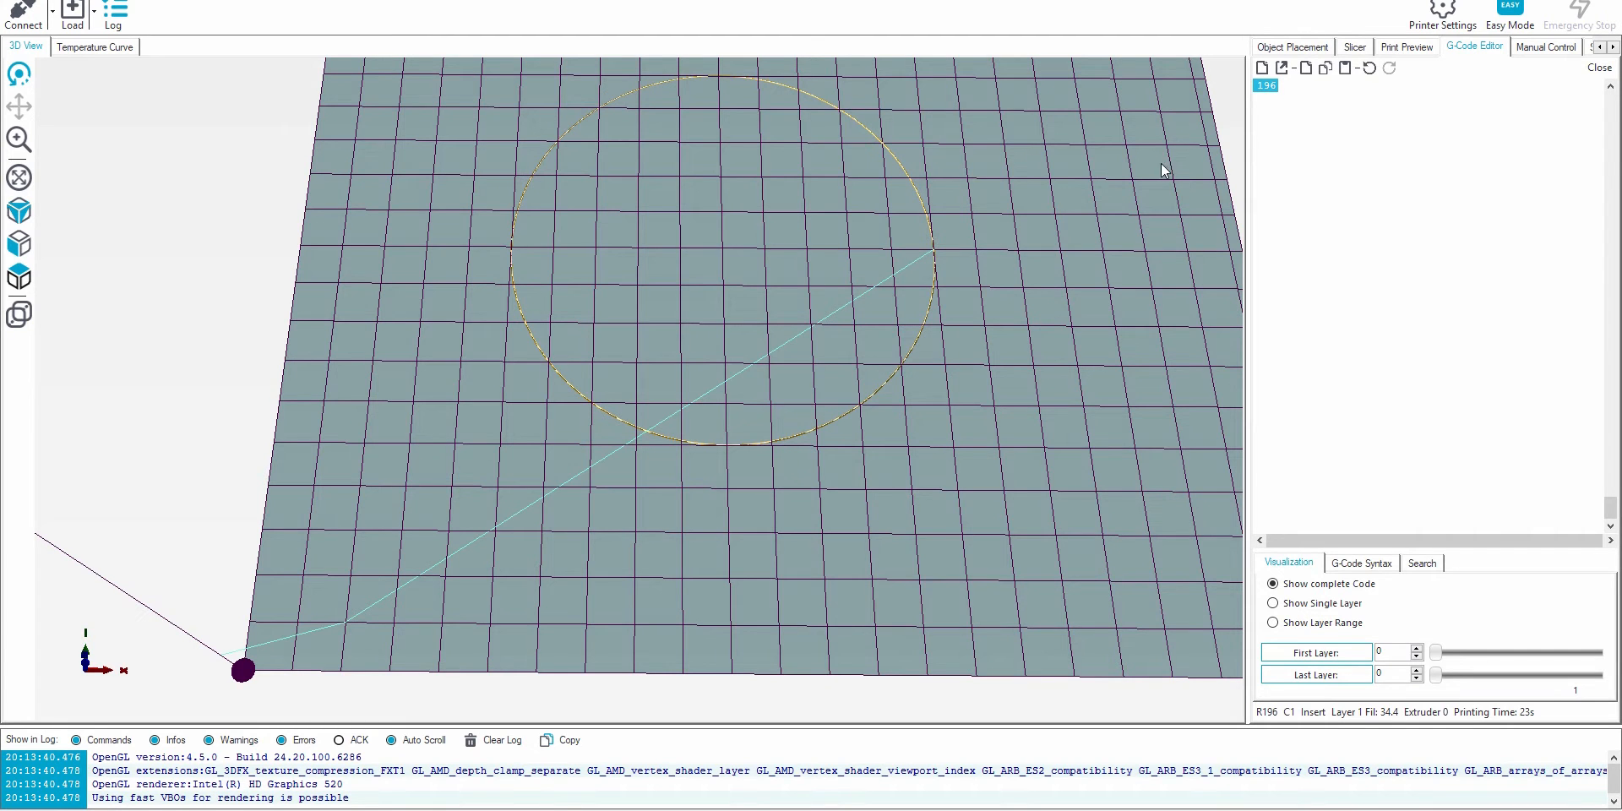
scroll(1370, 197, up, 5)
scroll(1371, 197, up, 20)
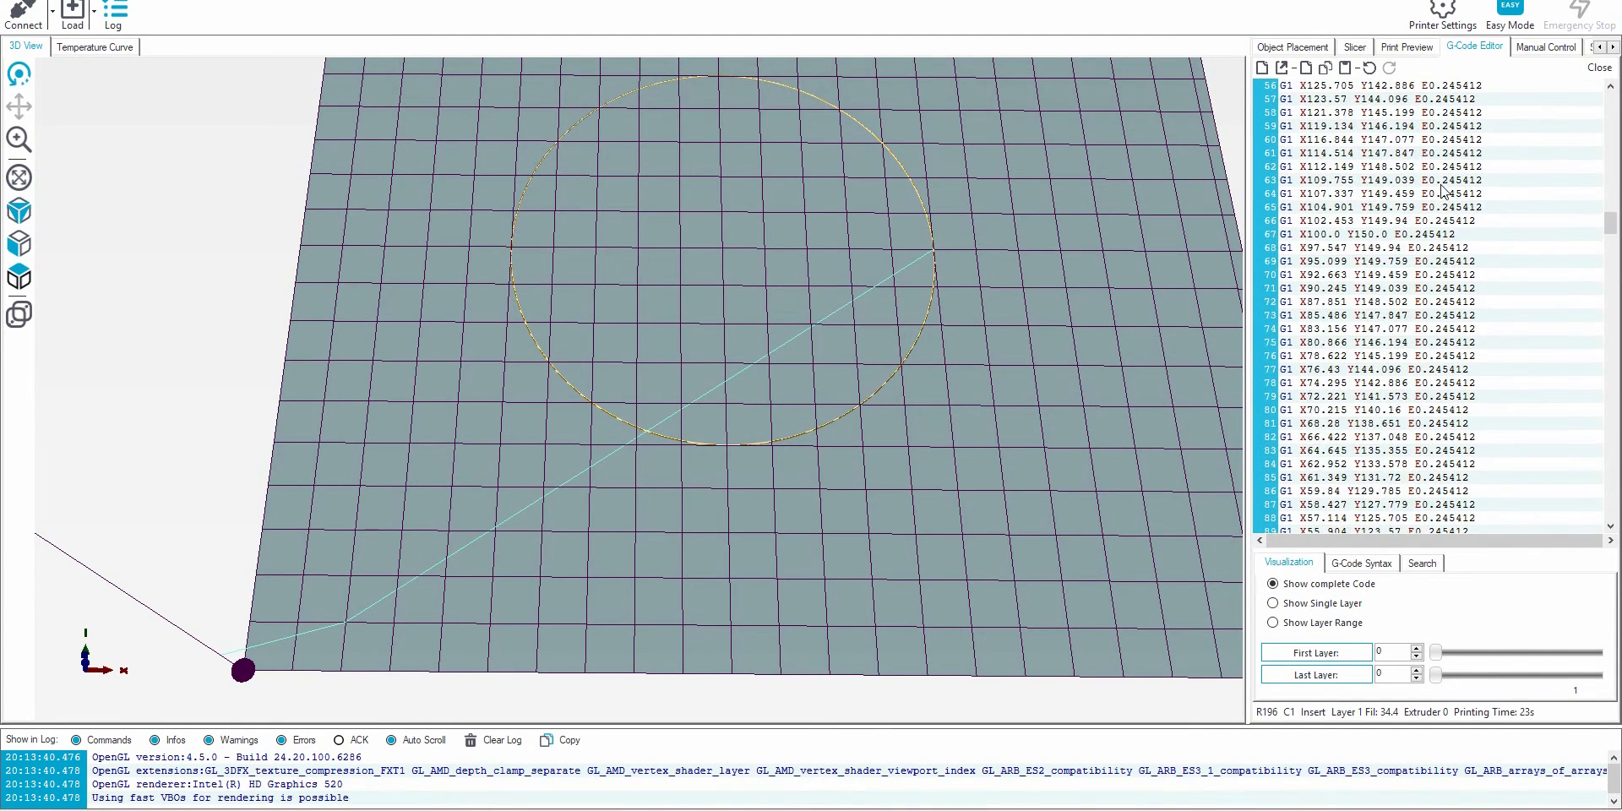
click(1450, 356)
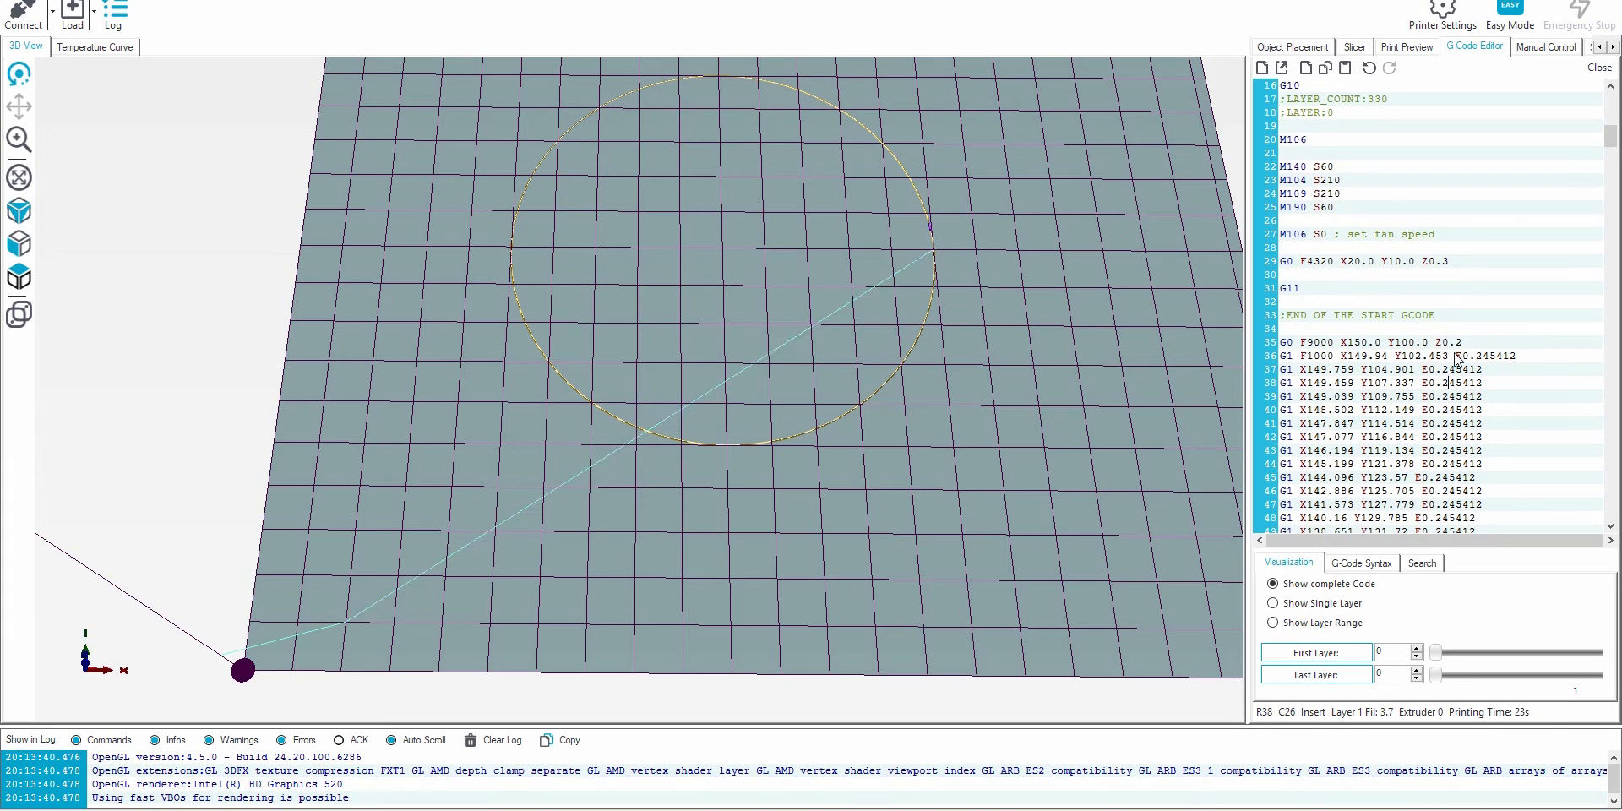
key(Down)
key(Down)
key(Down)
key(Down)
key(Down)
key(Down)
key(Down)
key(Down)
key(Down)
key(Down)
key(Down)
key(Down)
key(Down)
key(Down)
key(Down)
key(Down)
key(Down)
key(Down)
key(Down)
key(Down)
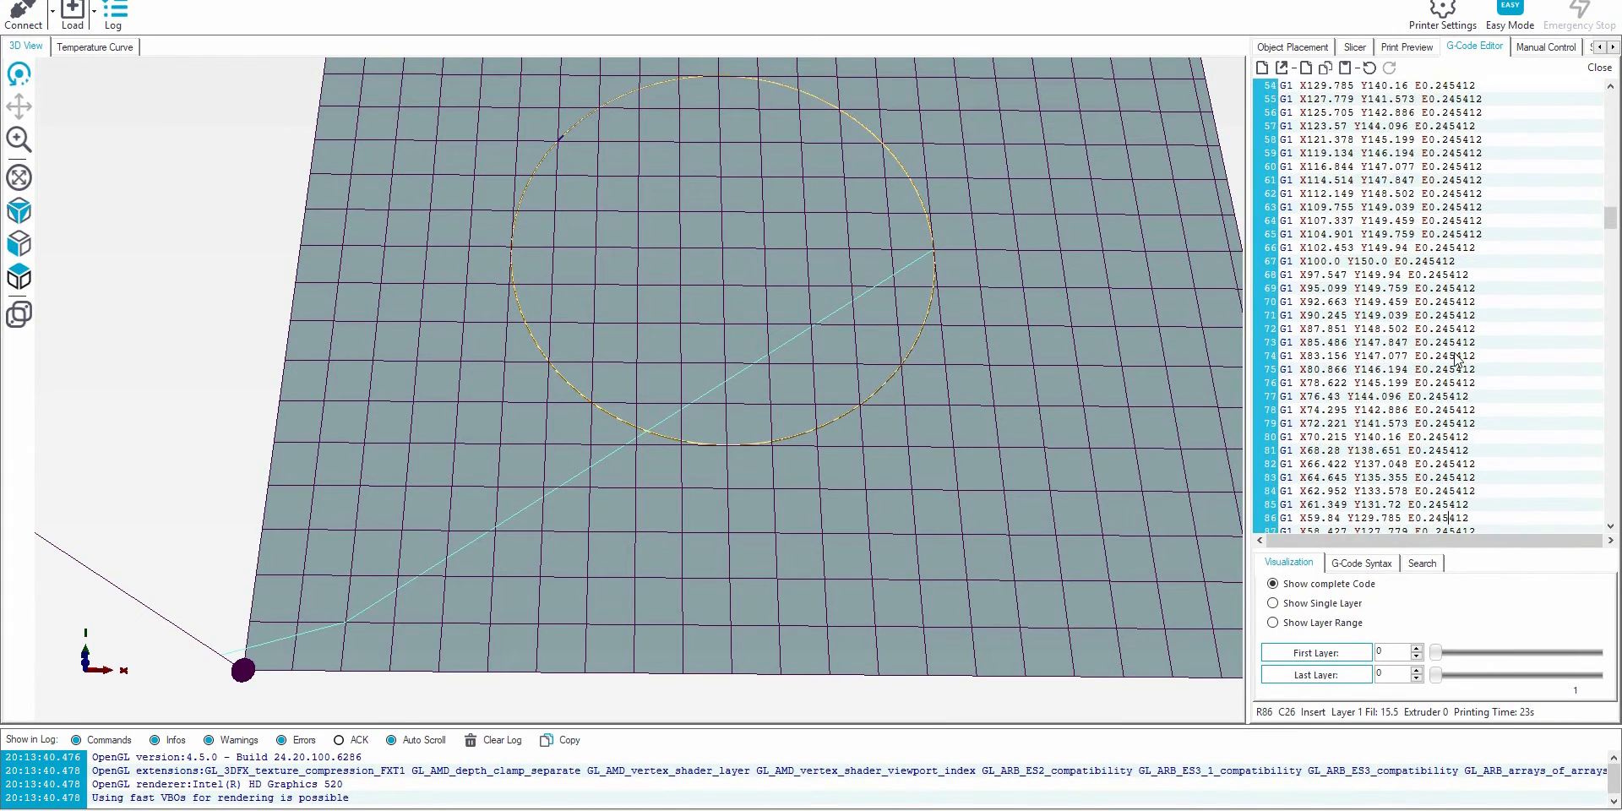
key(Down)
key(Down)
key(Down)
key(Down)
key(Down)
key(Down)
key(Down)
key(Down)
key(Down)
key(Down)
key(Down)
key(Down)
key(Down)
key(Down)
key(Down)
key(Down)
key(Down)
key(Down)
key(Down)
key(Down)
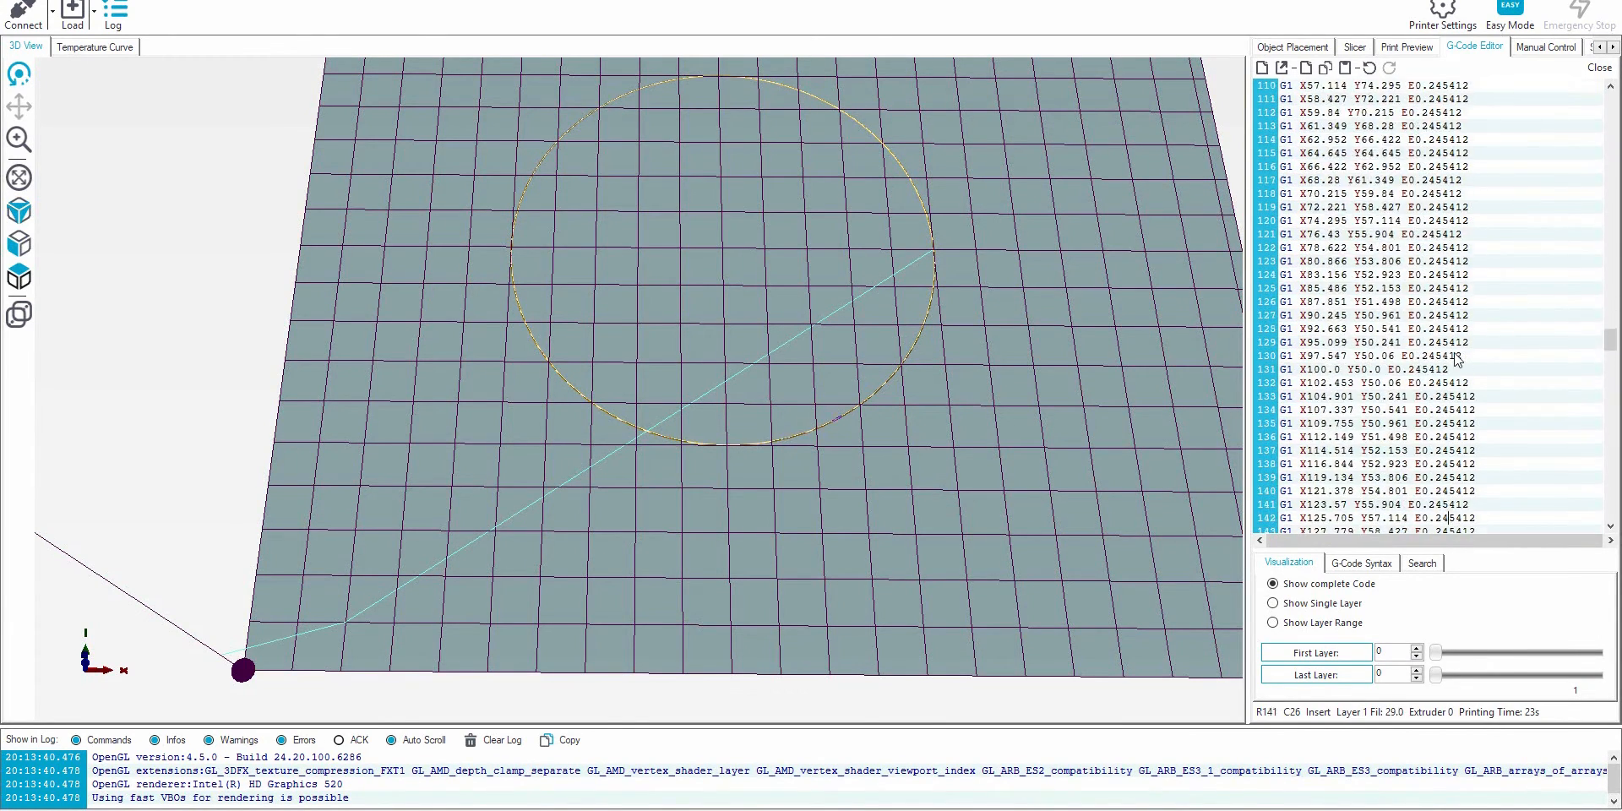
key(Down)
key(Down)
key(Down)
key(Down)
key(Down)
key(Down)
key(Down)
key(Down)
key(Down)
key(Down)
key(Down)
key(Down)
key(Down)
key(Down)
key(Down)
key(Down)
key(Down)
key(Down)
key(Down)
key(Down)
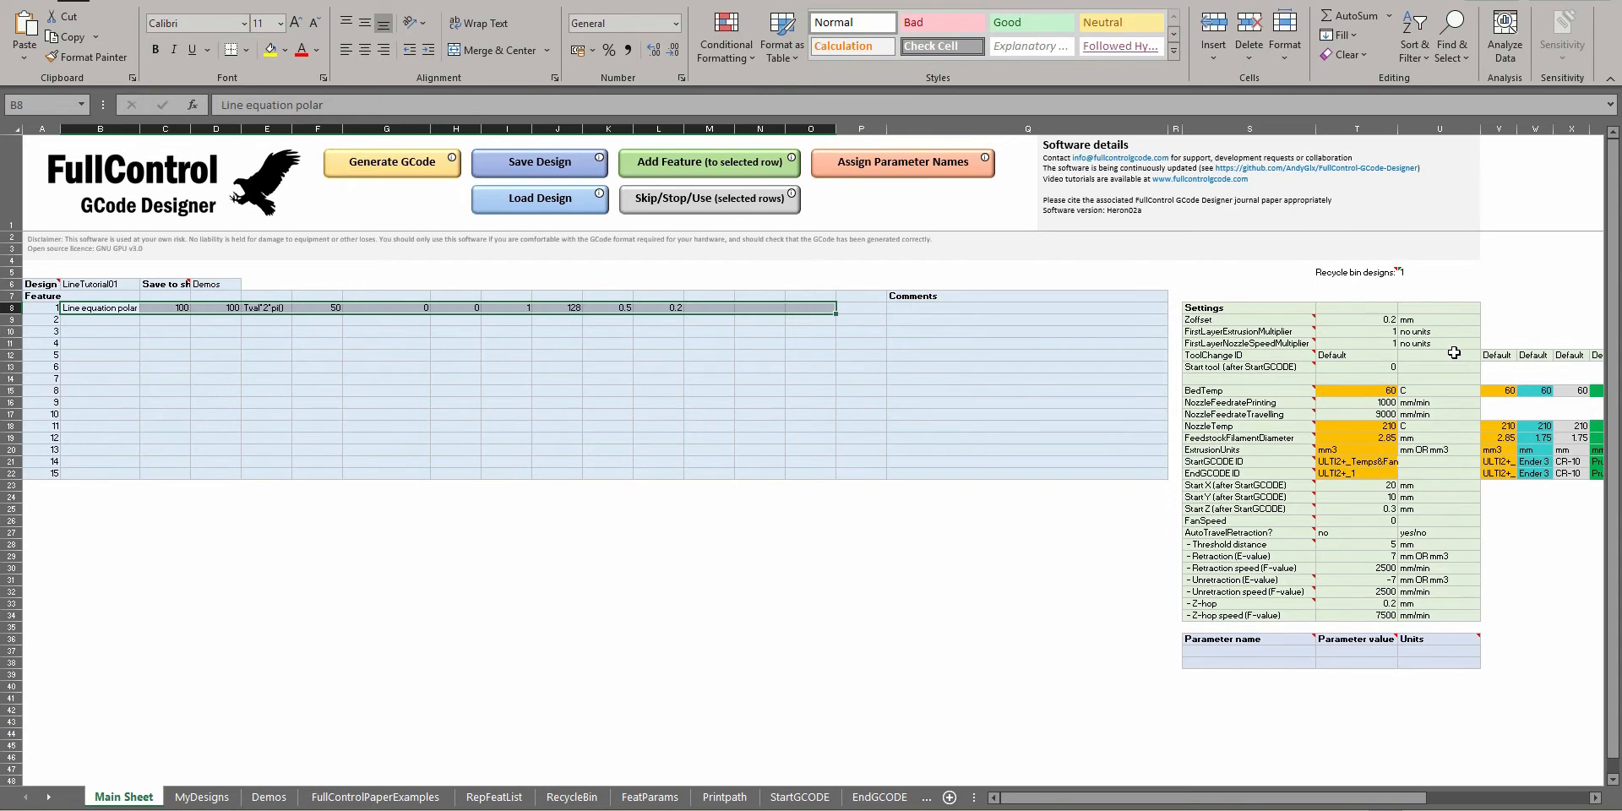
Add a second Line equation polar feature in row 2 of the design and mark it as skipped.
click(275, 316)
key(Left)
click(255, 313)
click(265, 321)
click(674, 164)
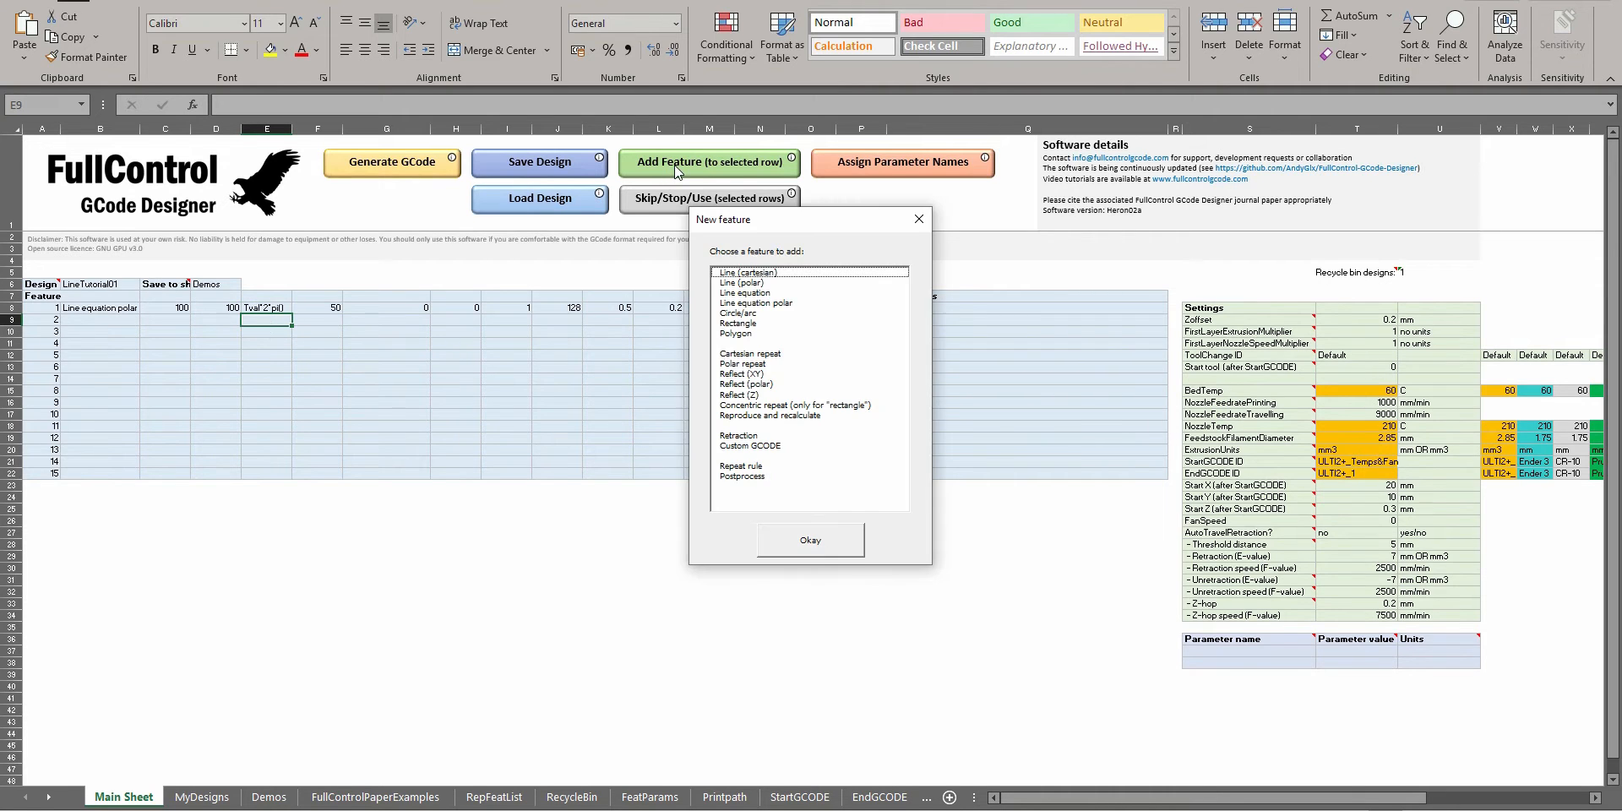
double_click(760, 303)
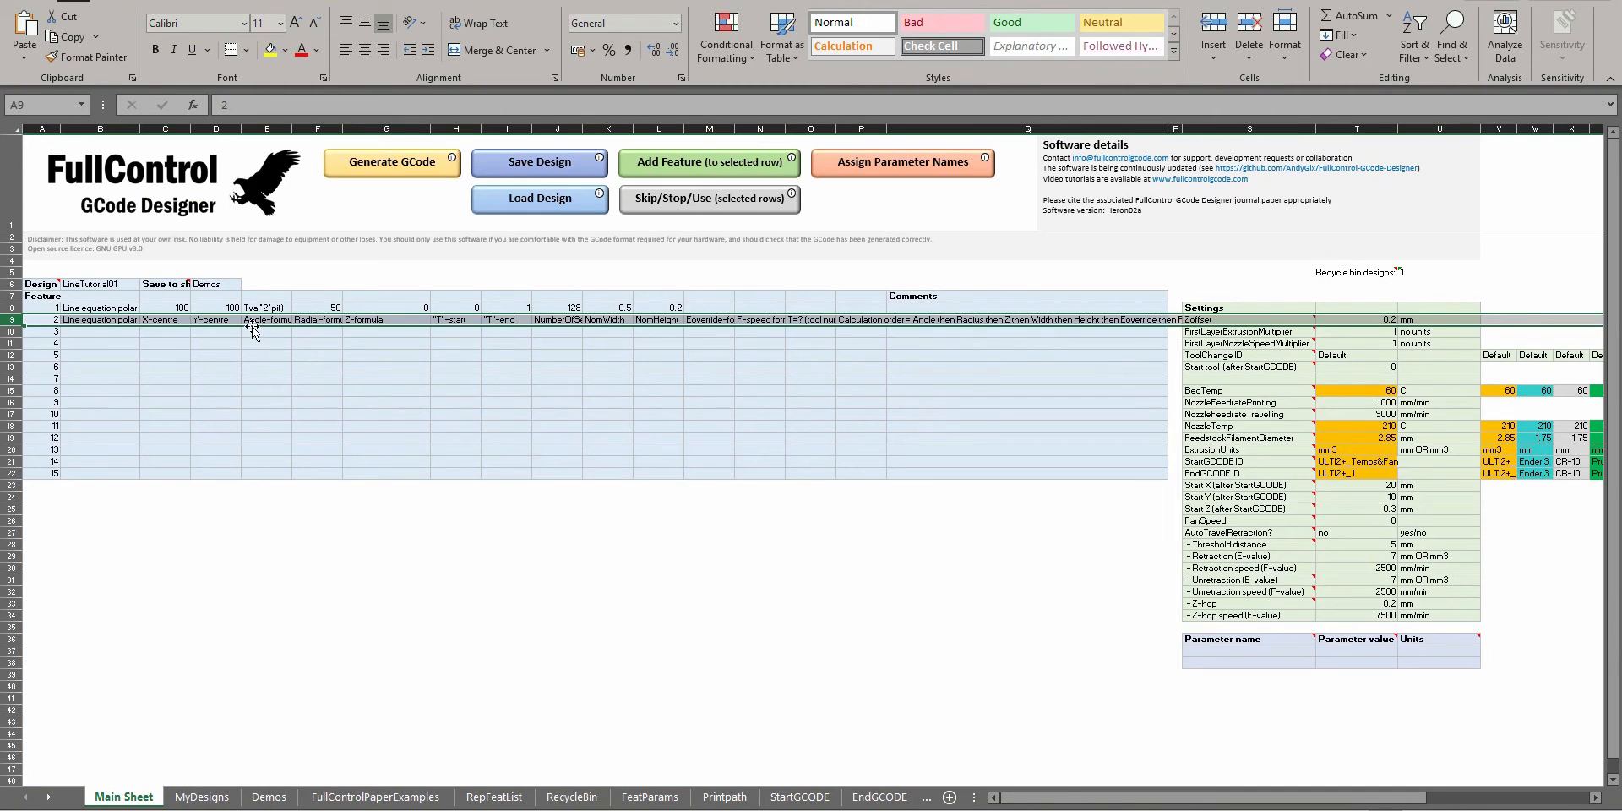
click(670, 201)
Set the first feature's angle formula to 0.5*Tval*2*pi().
click(264, 320)
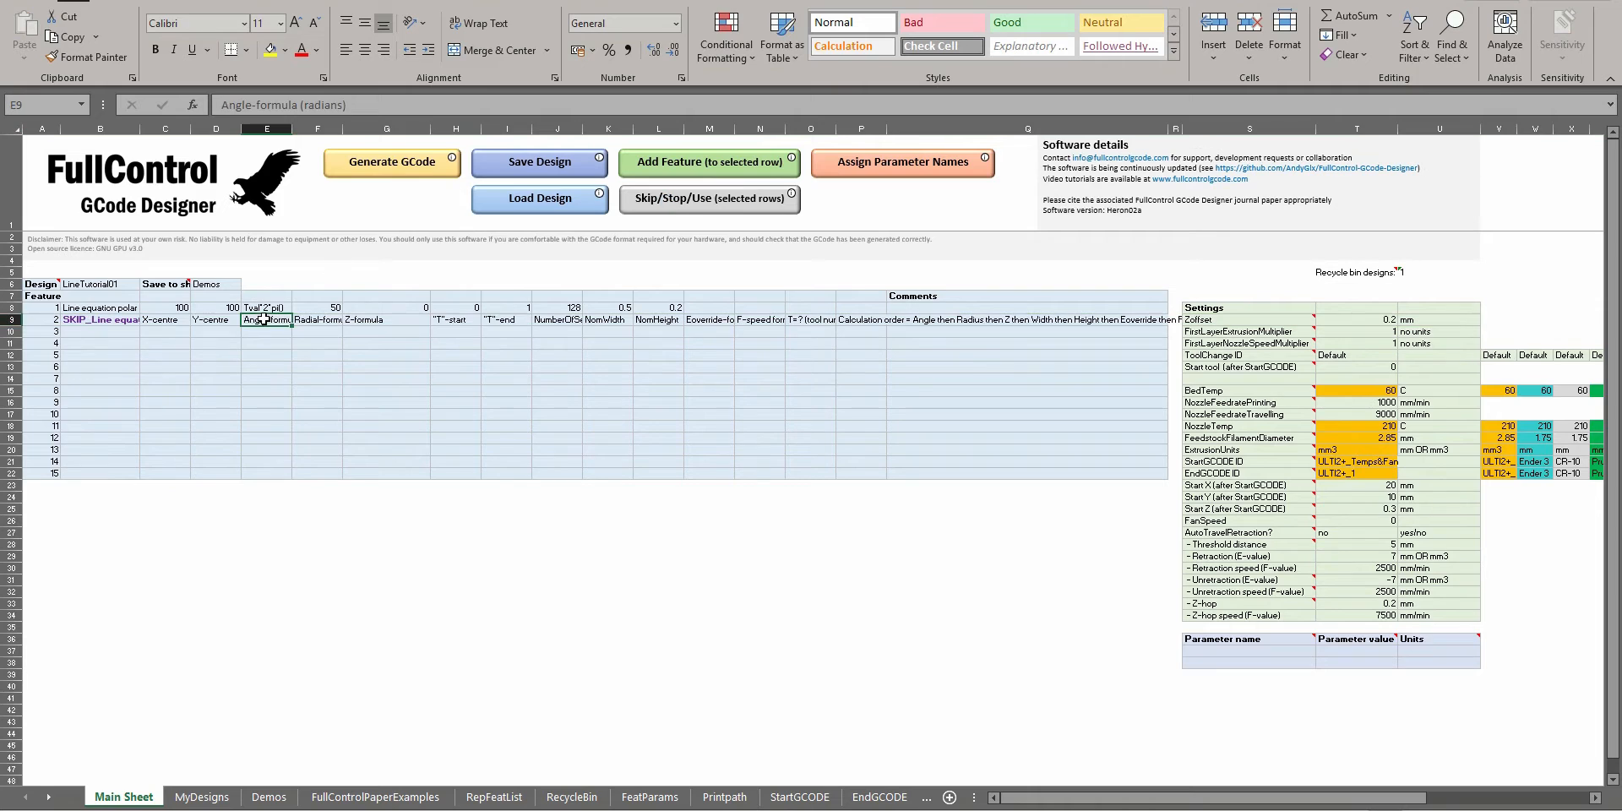
click(266, 308)
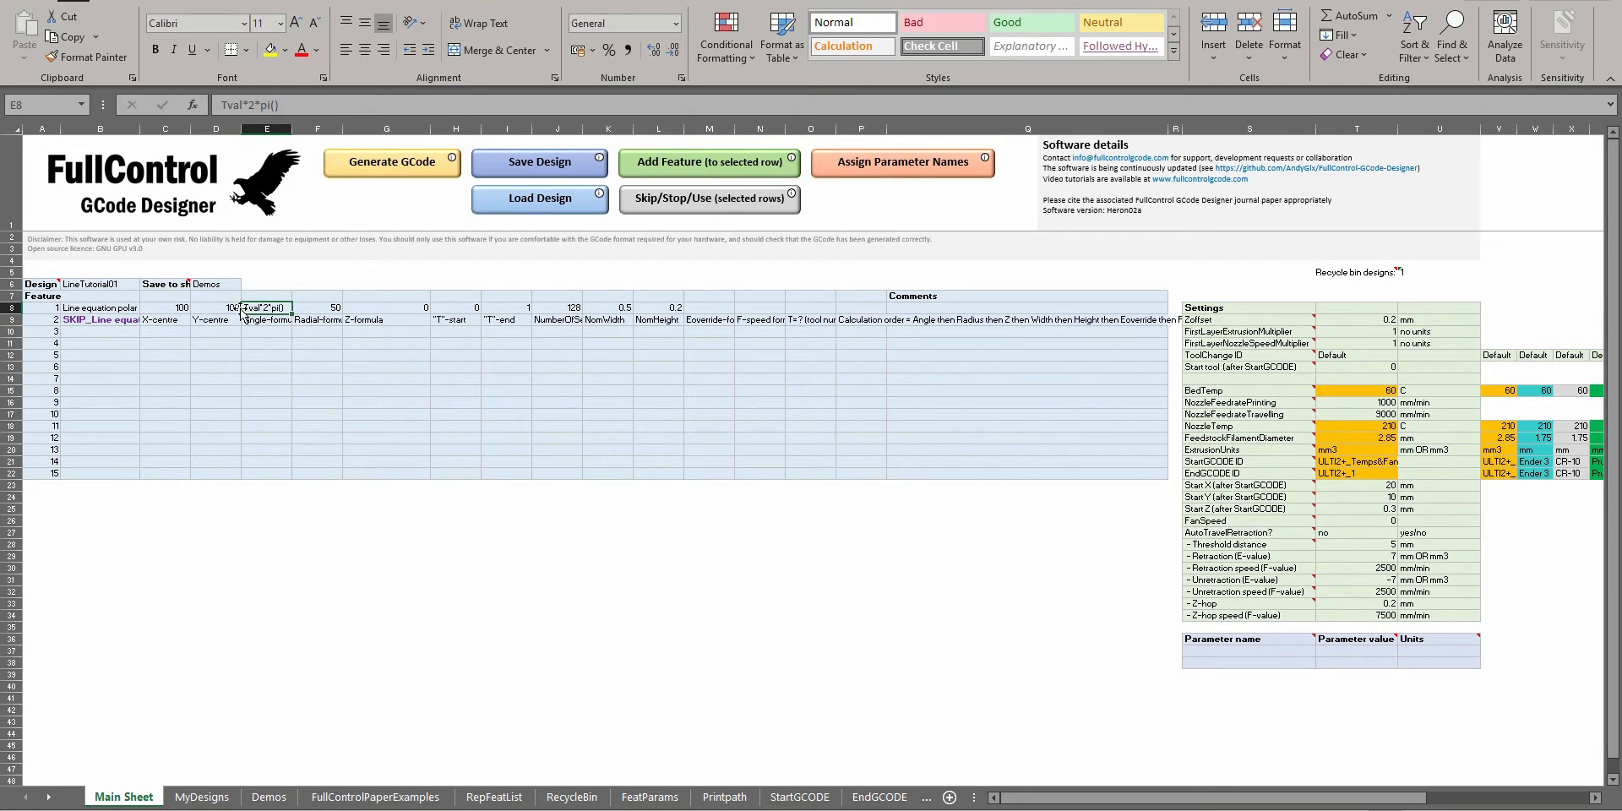
click(221, 105)
text(0.5)
text(*)
key(Return)
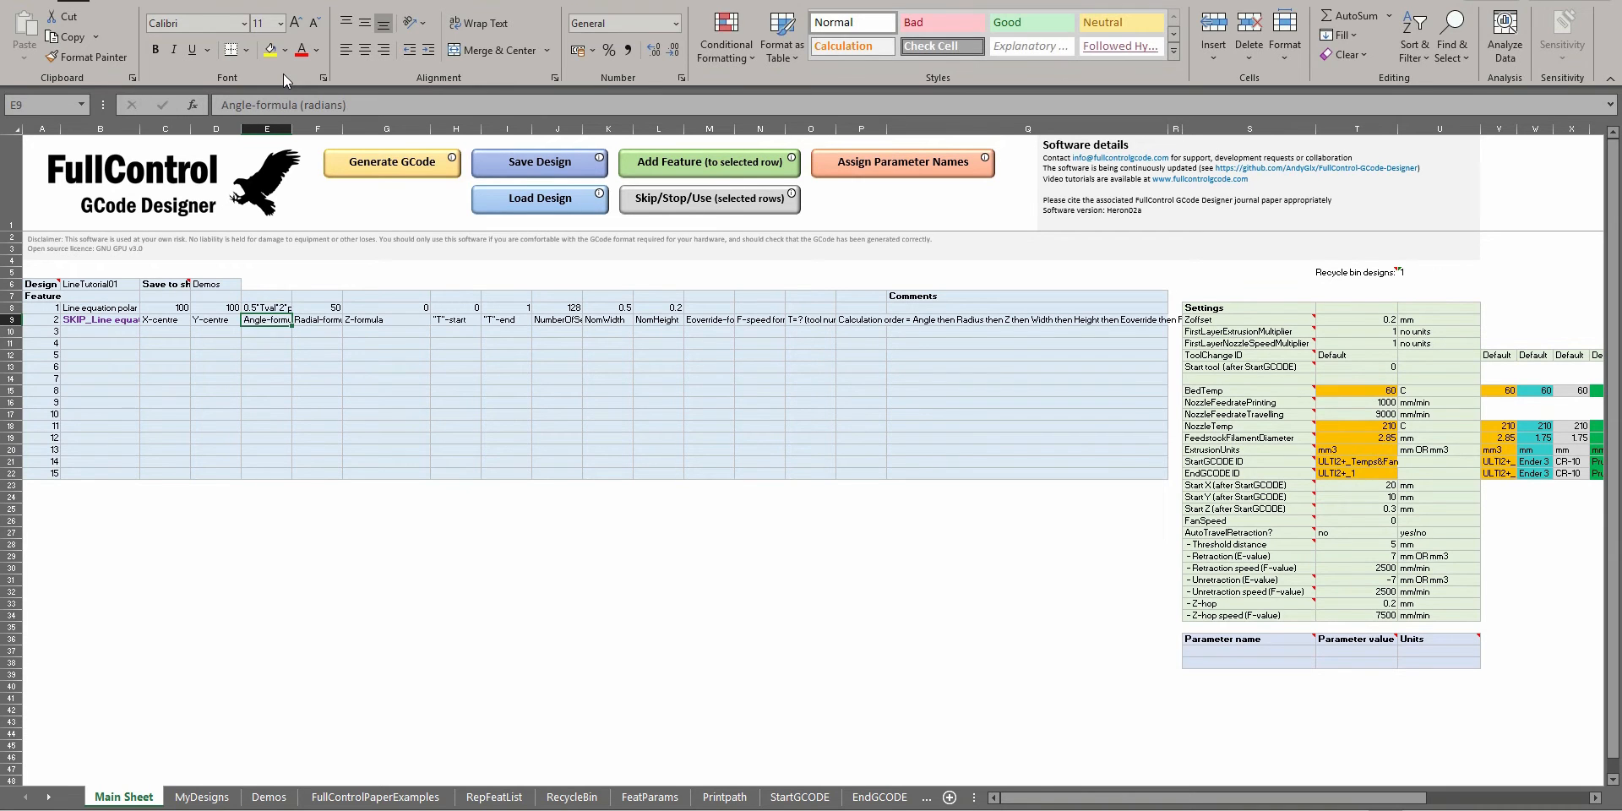
Generate the GCode, replace the code in the G-code preview program with it, and inspect the toolpath from a tilted view.
click(438, 156)
key(alt+Tab)
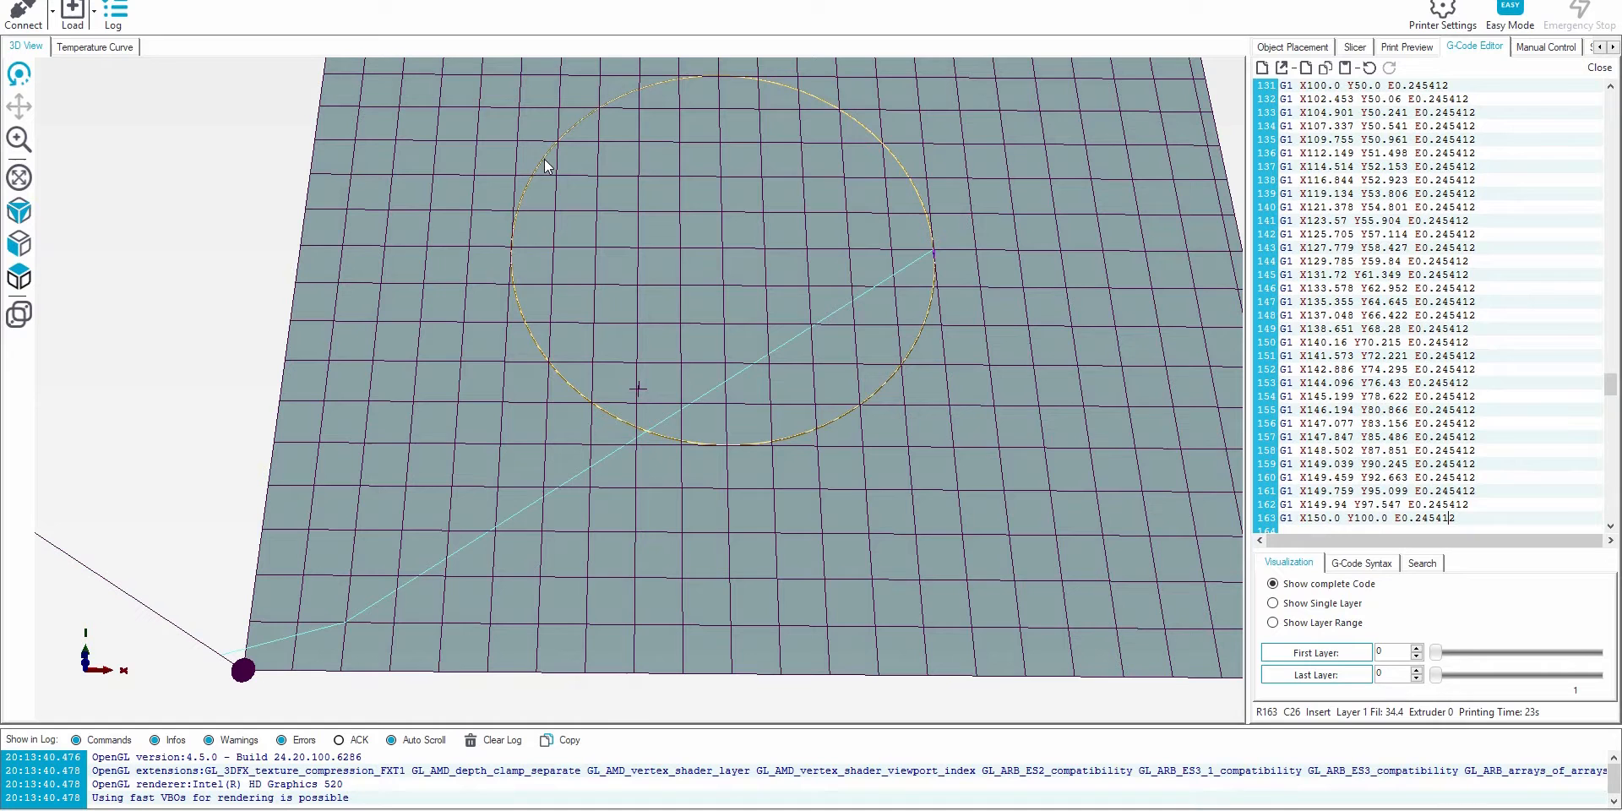
click(1309, 228)
key(ctrl+a)
key(ctrl+v)
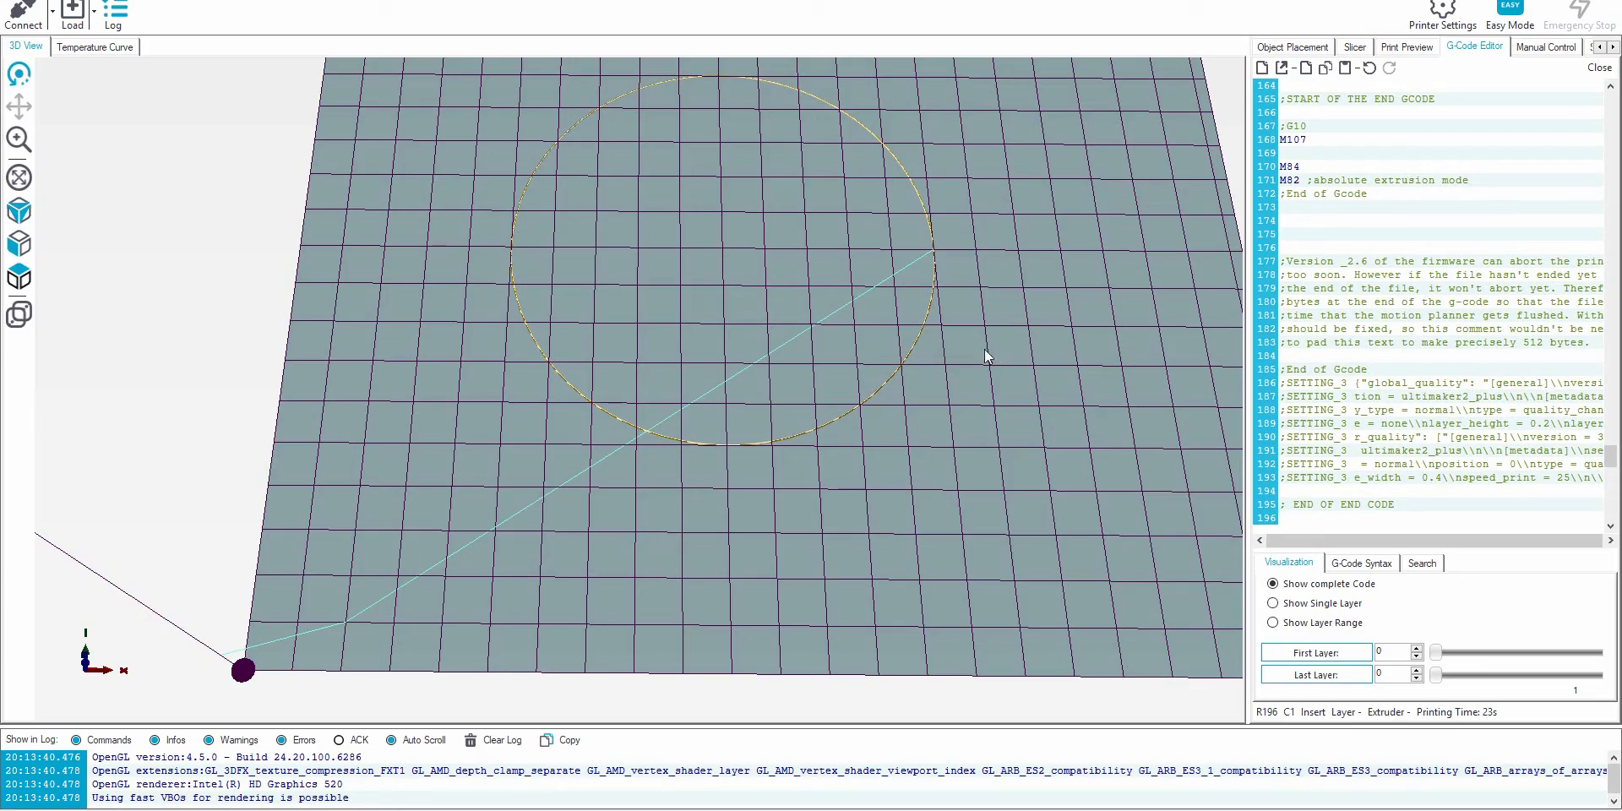
drag(646, 175, 662, 405)
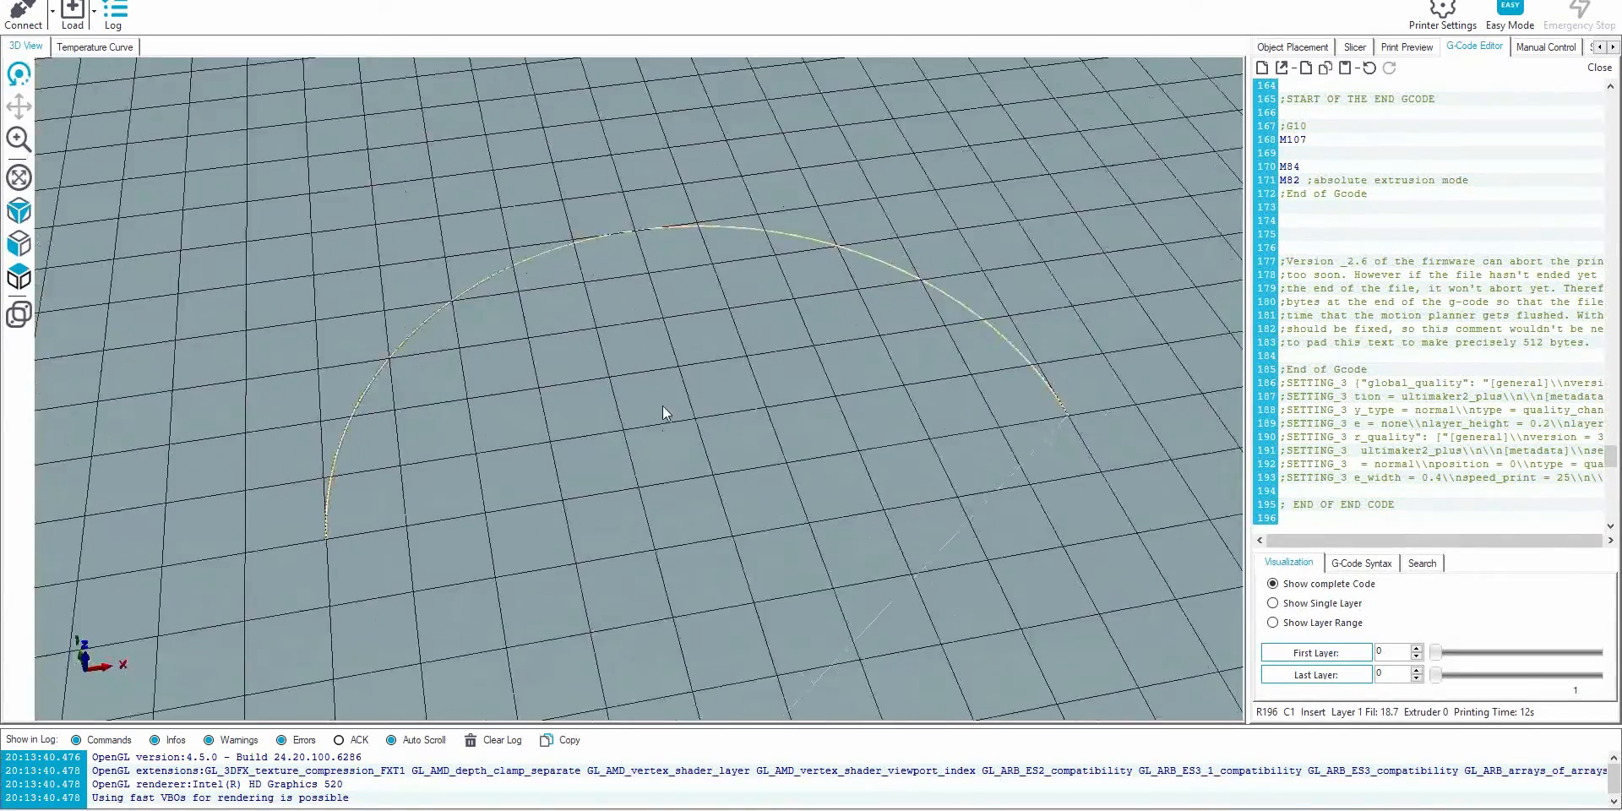
Return to the design sheet and set the first feature's radial formula to 50-Tval*50.
key(alt+Tab)
click(277, 319)
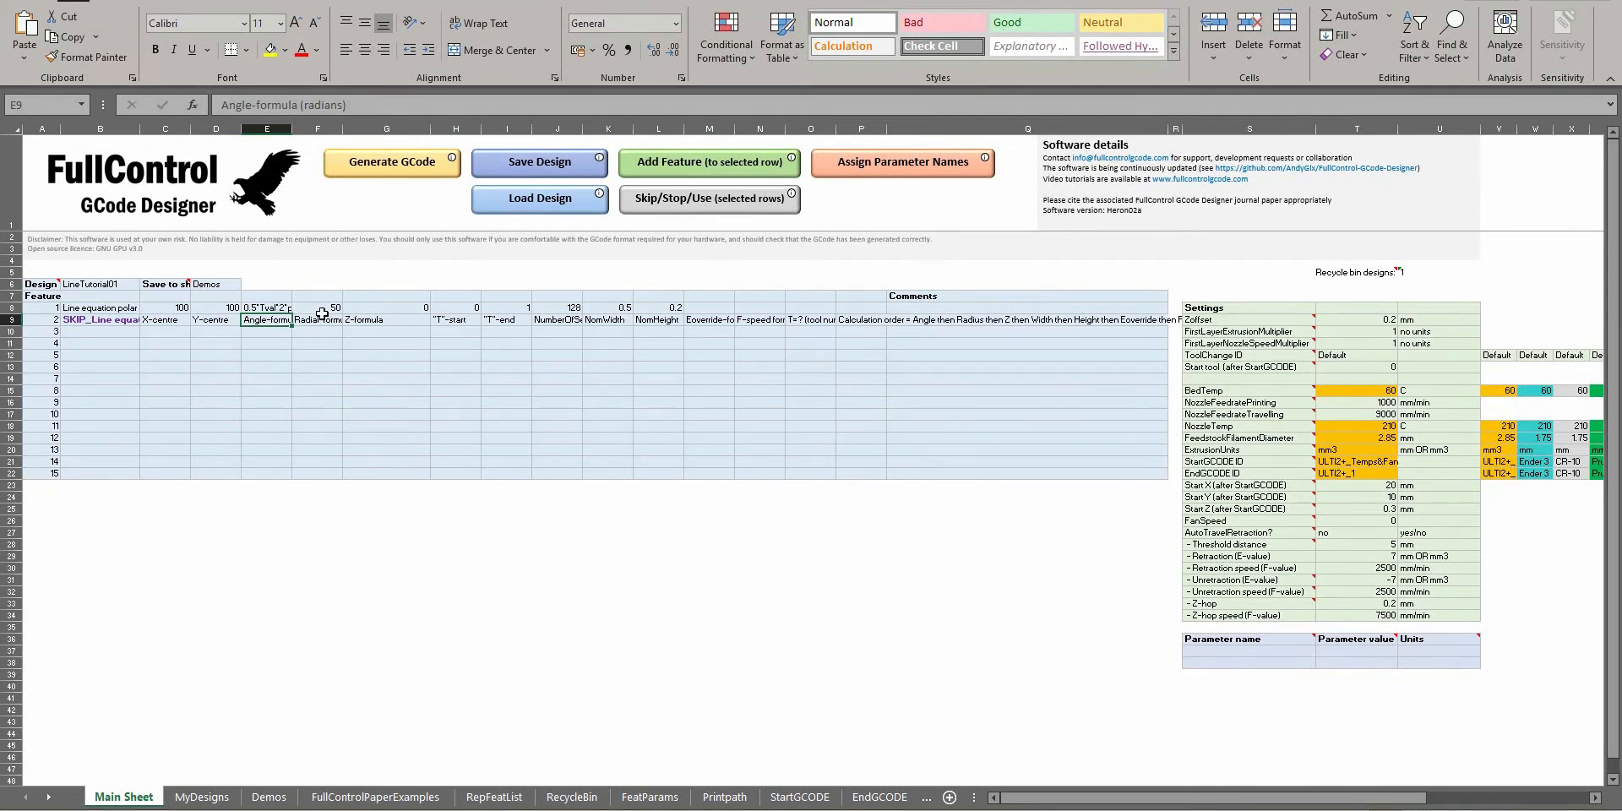
click(318, 318)
click(326, 307)
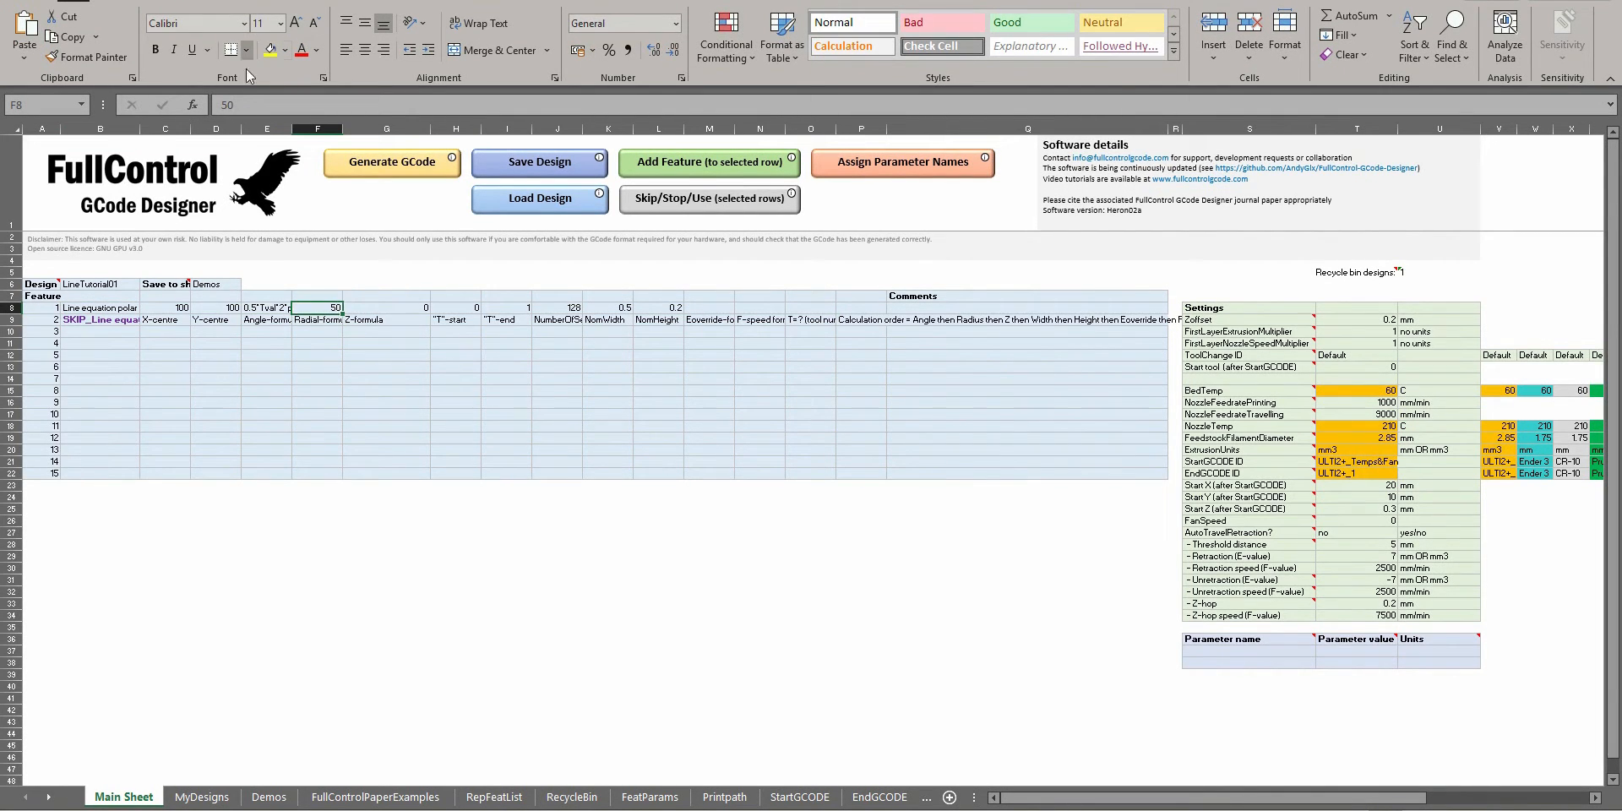
click(291, 109)
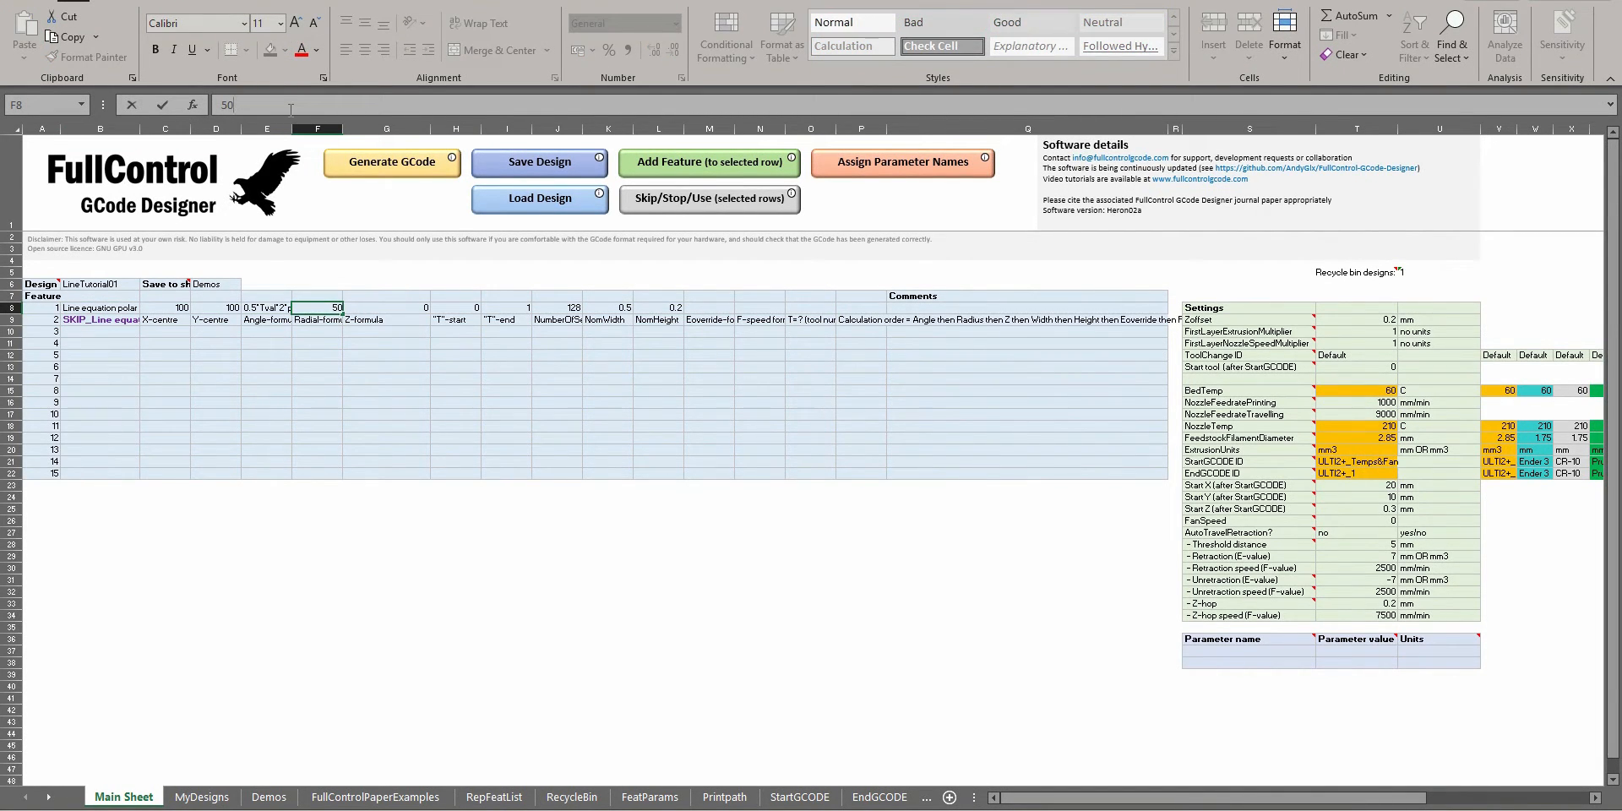
text(-Tval*50)
key(Return)
Generate the GCode for the linearly shrinking radius and inspect its toolpath in the G-code preview program.
click(392, 169)
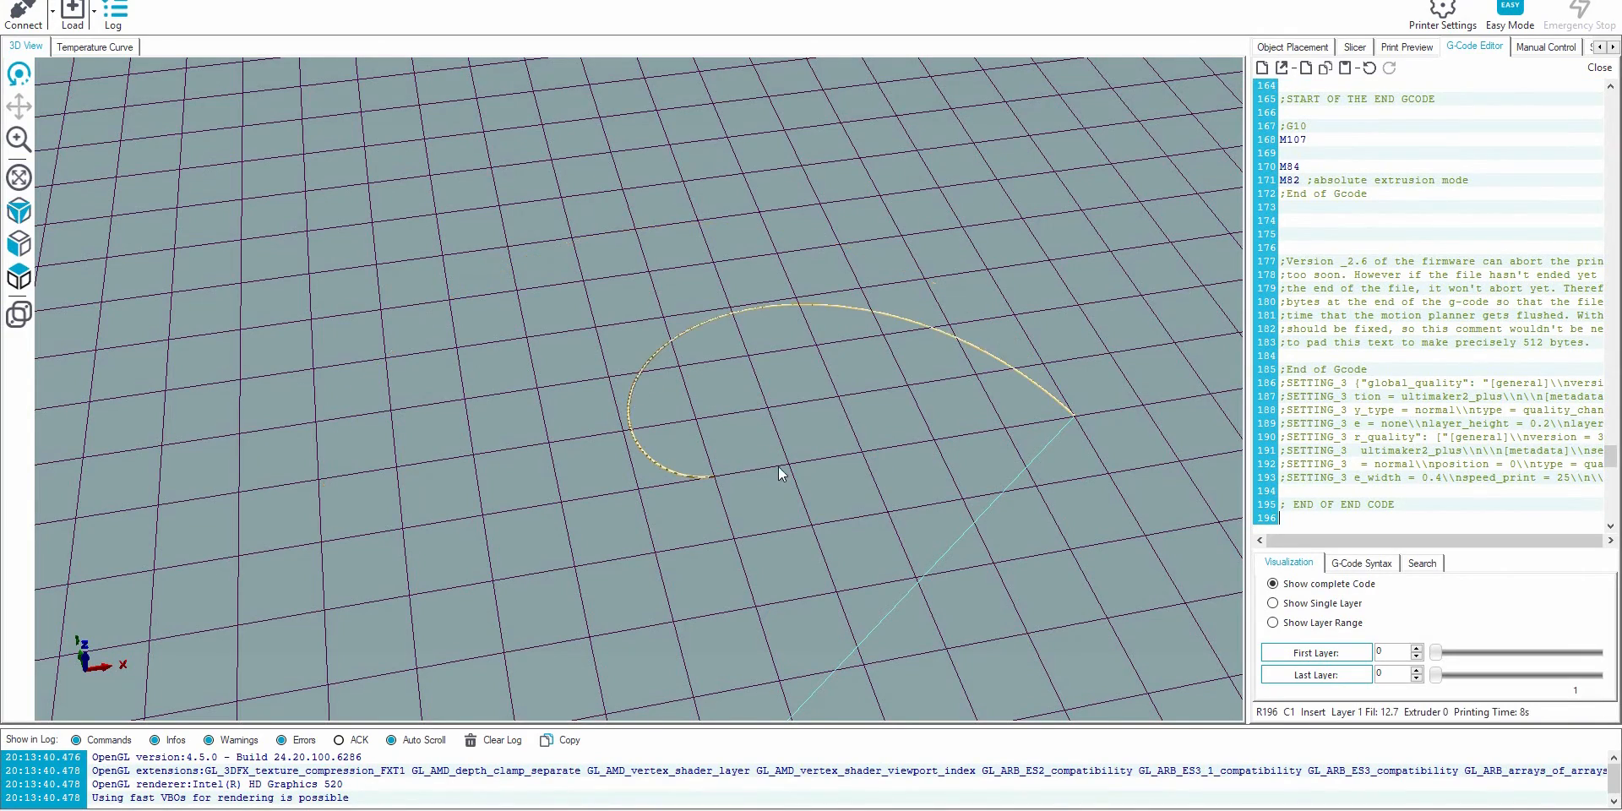
scroll(821, 456, down, 3)
drag(836, 432, 760, 407)
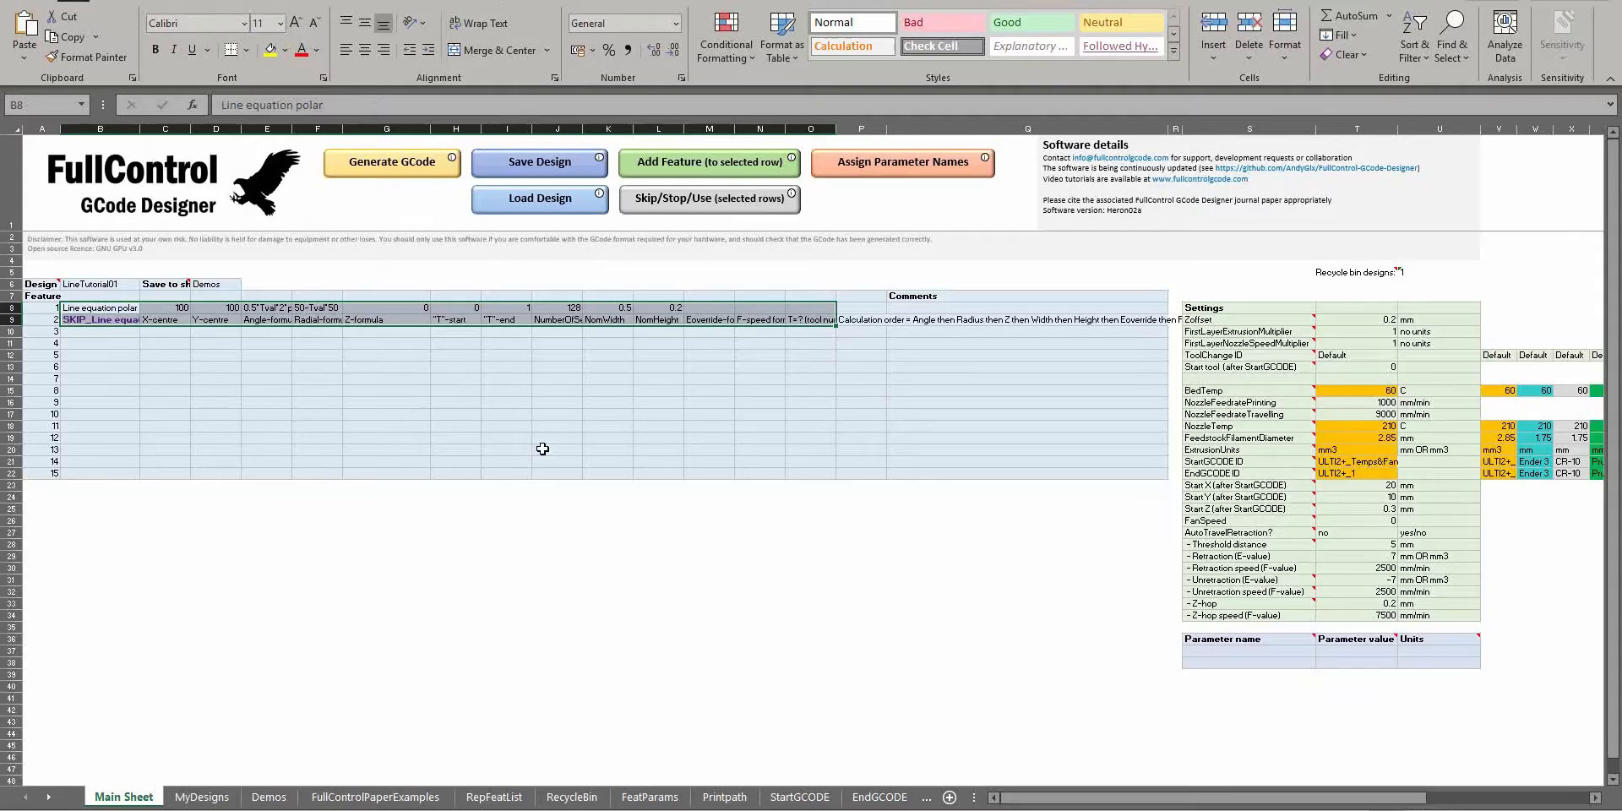
Change the first feature's radial formula to 50+sin(Tval*2*pi()).
click(328, 320)
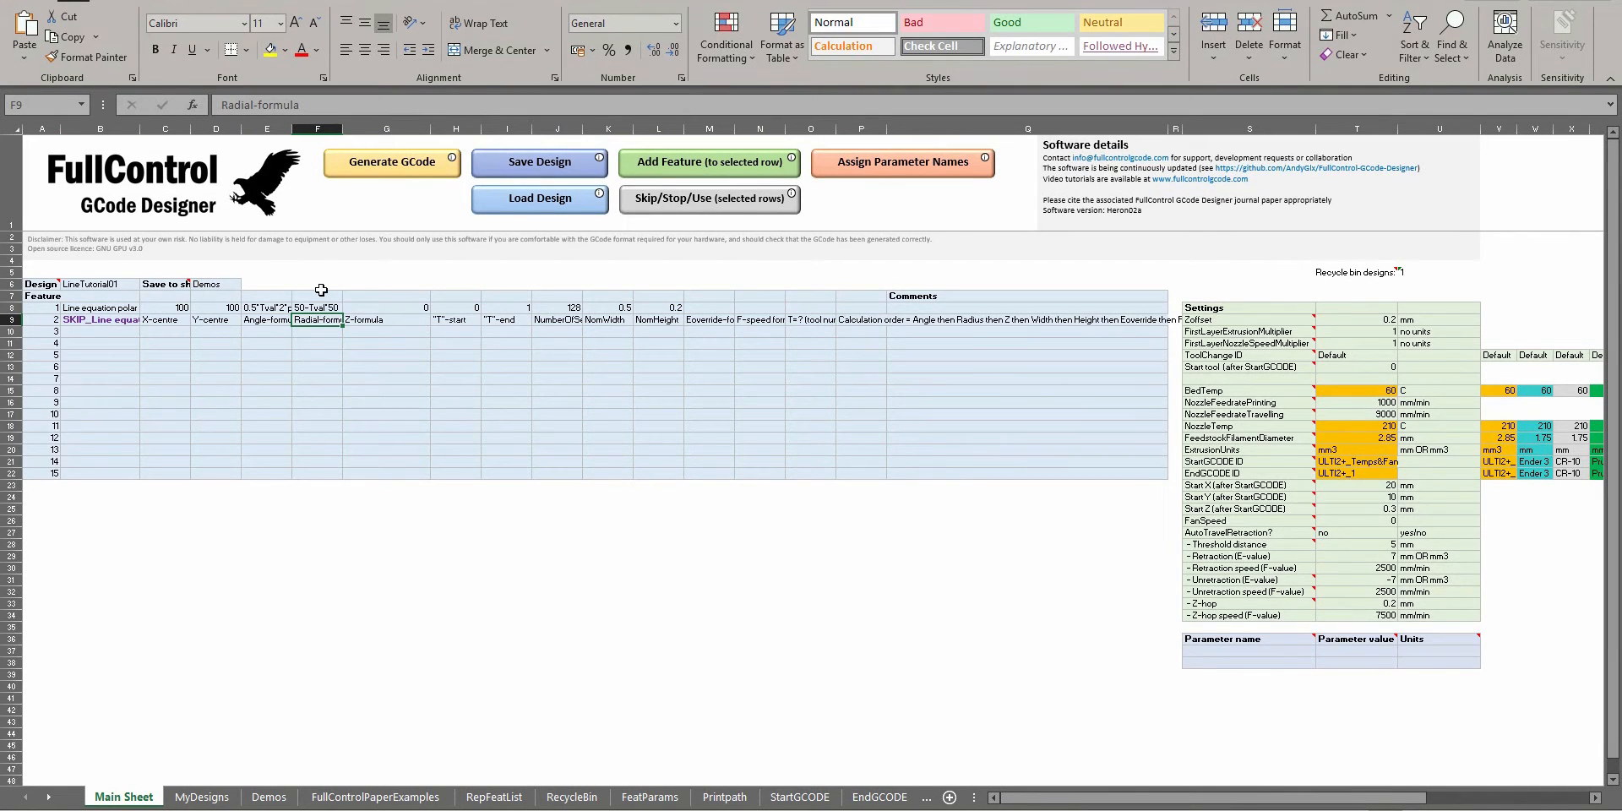
click(305, 307)
click(244, 108)
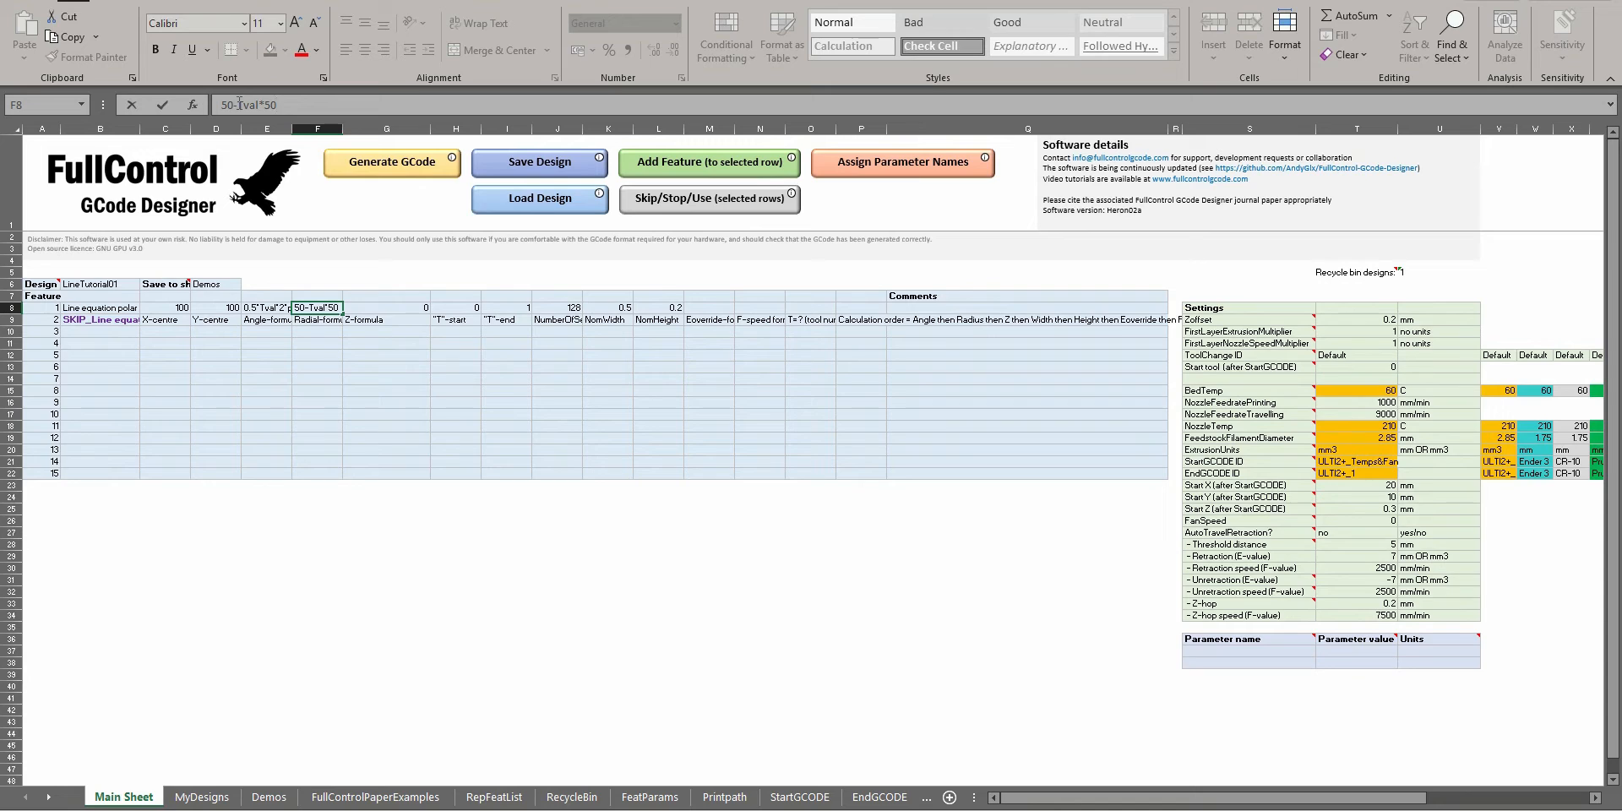
drag(268, 106, 344, 110)
text(0+sin()
text(val*2*pi()))
drag(286, 104, 319, 105)
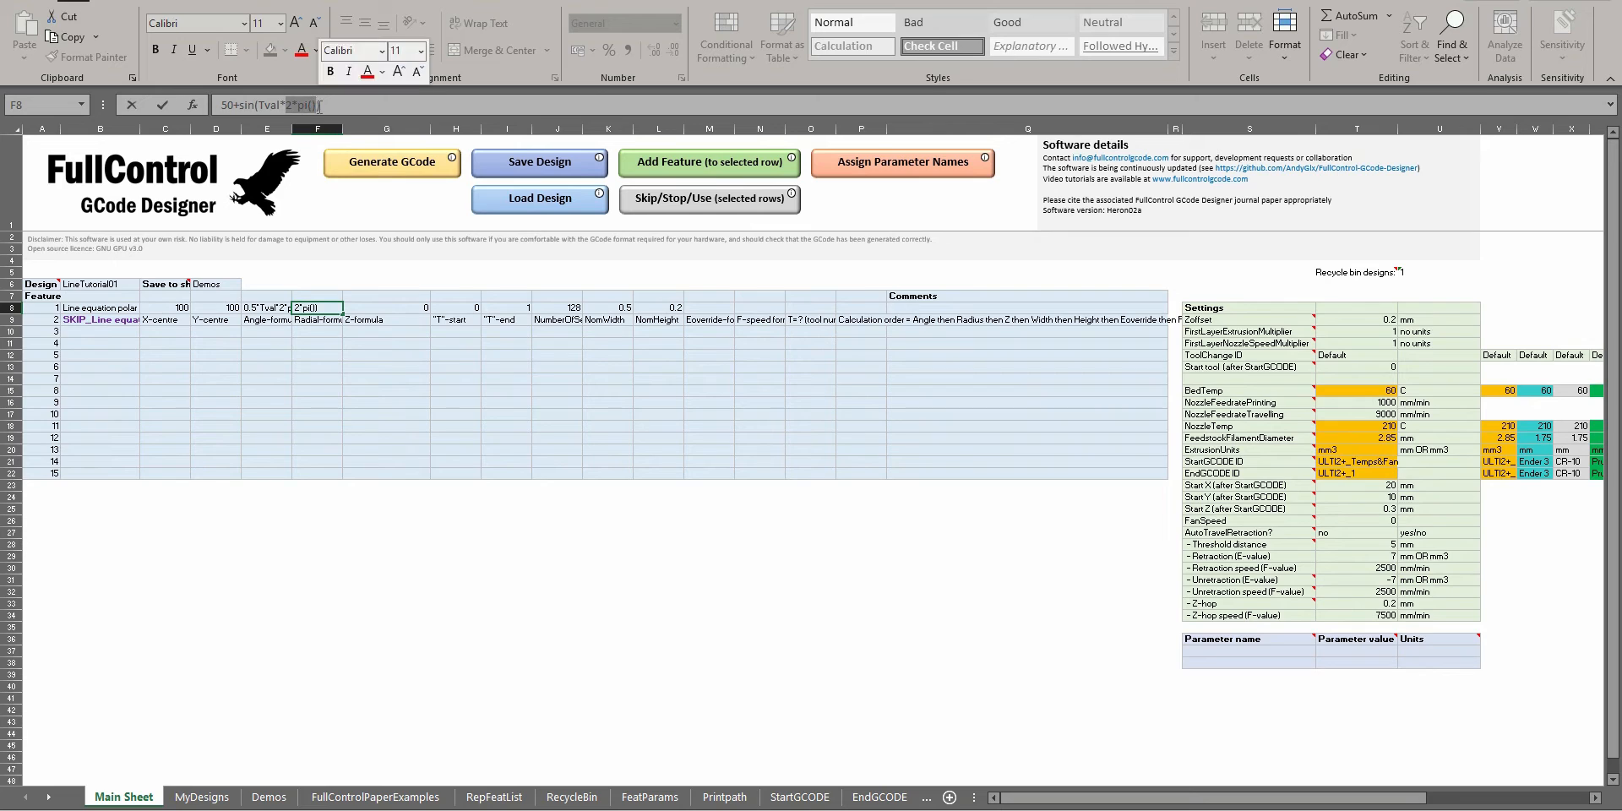
click(555, 365)
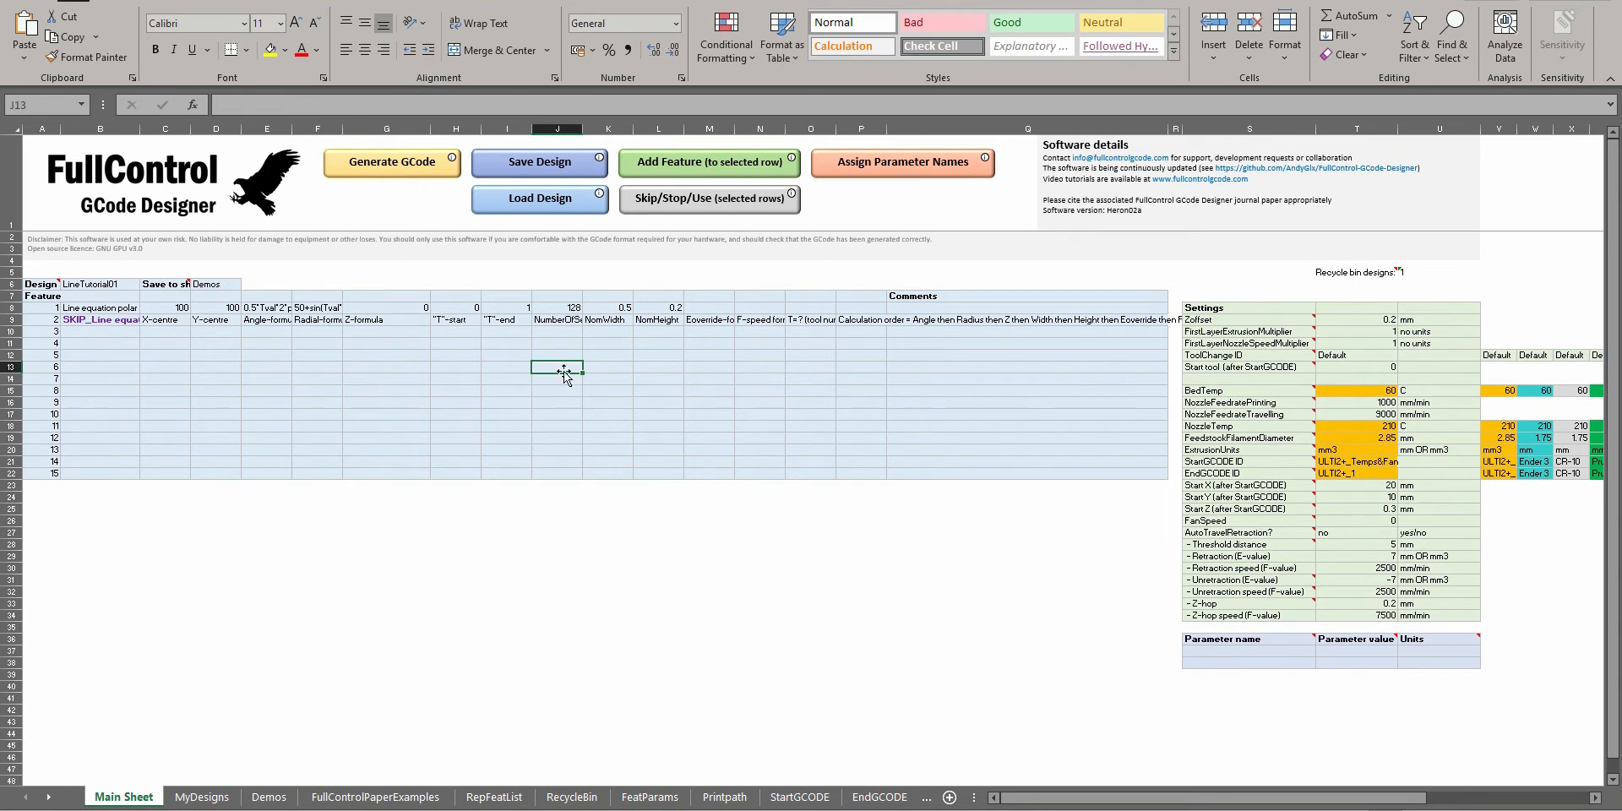
Define a parameter named pi_2 with the value =2*pi() and assign the parameter names.
click(1282, 652)
text(p)
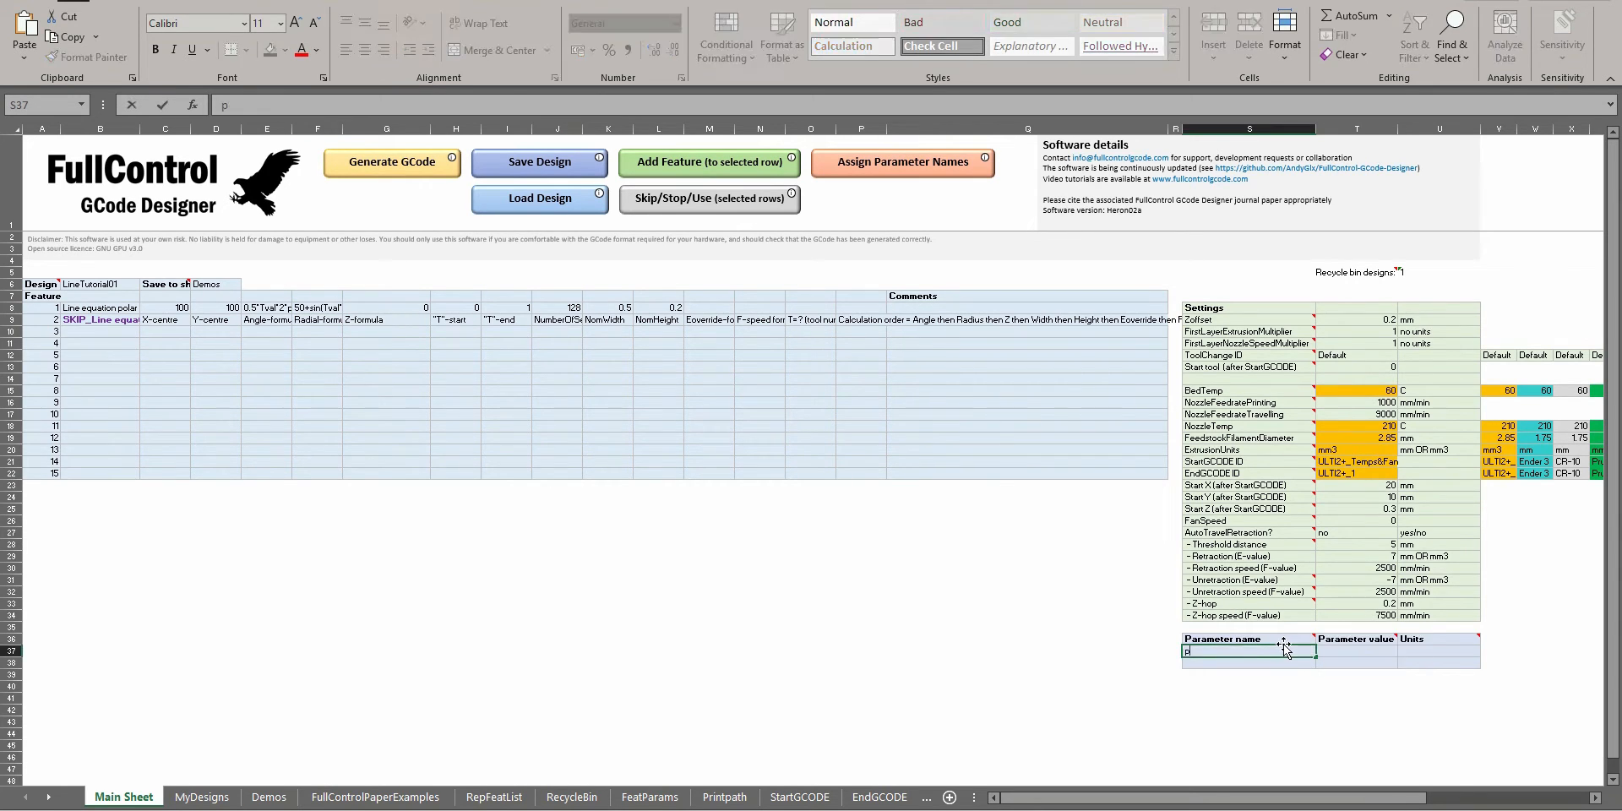
text(i_2)
key(Return)
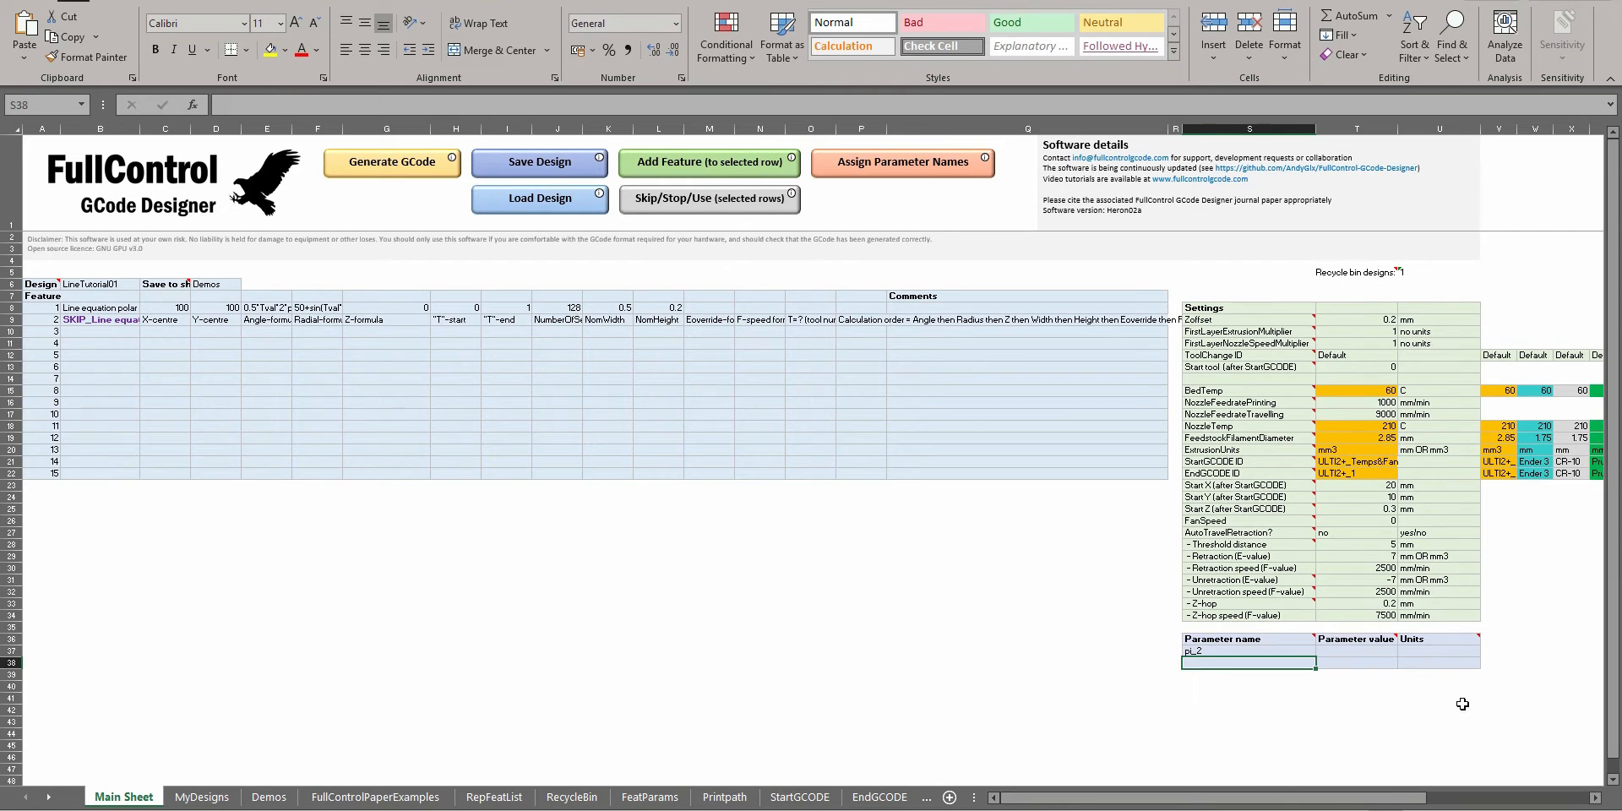
click(1380, 651)
text(=2*pi())
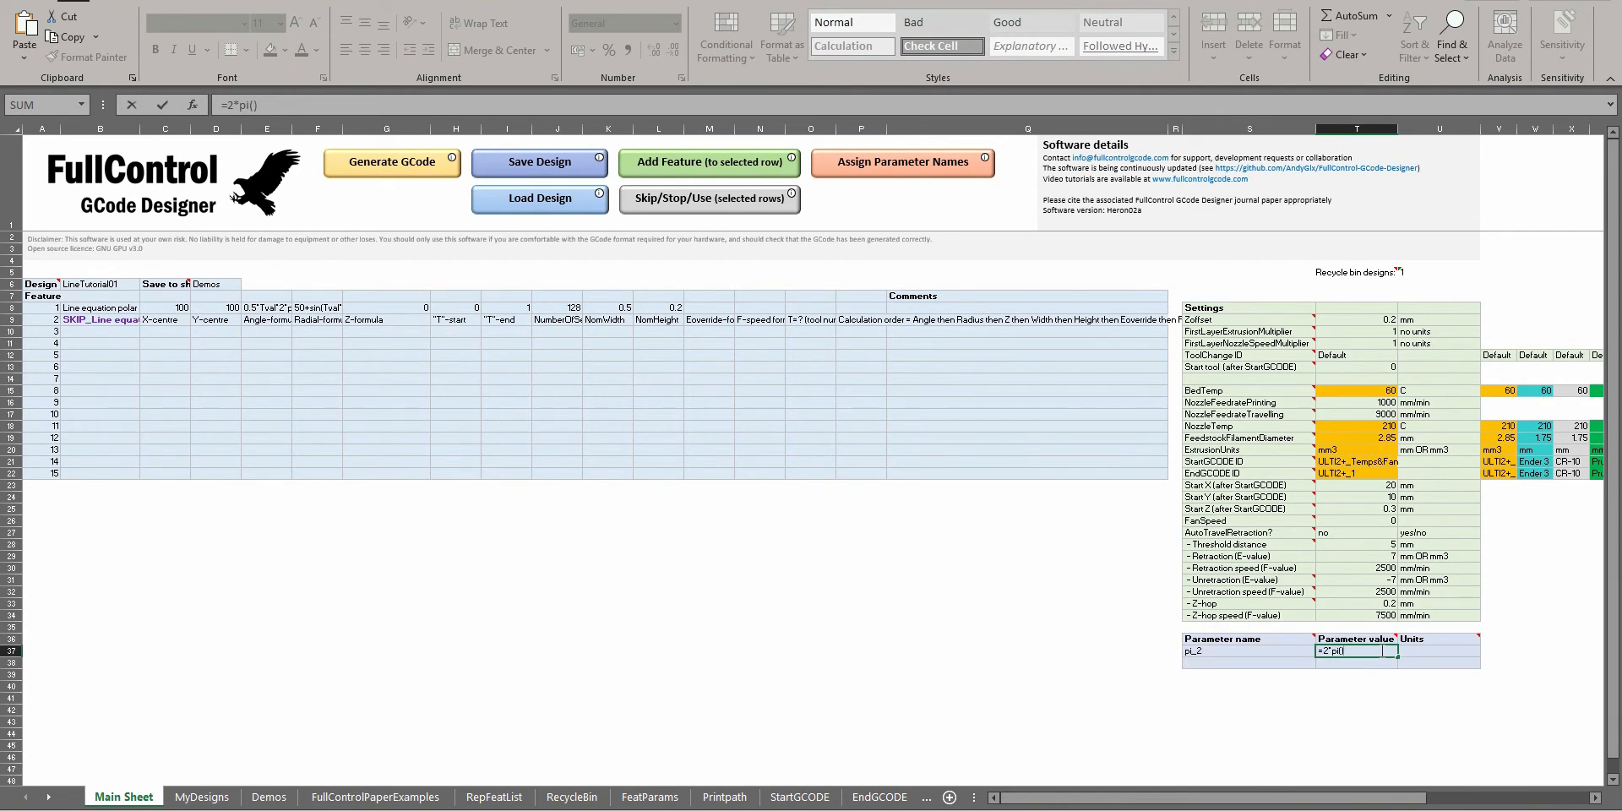
key(Return)
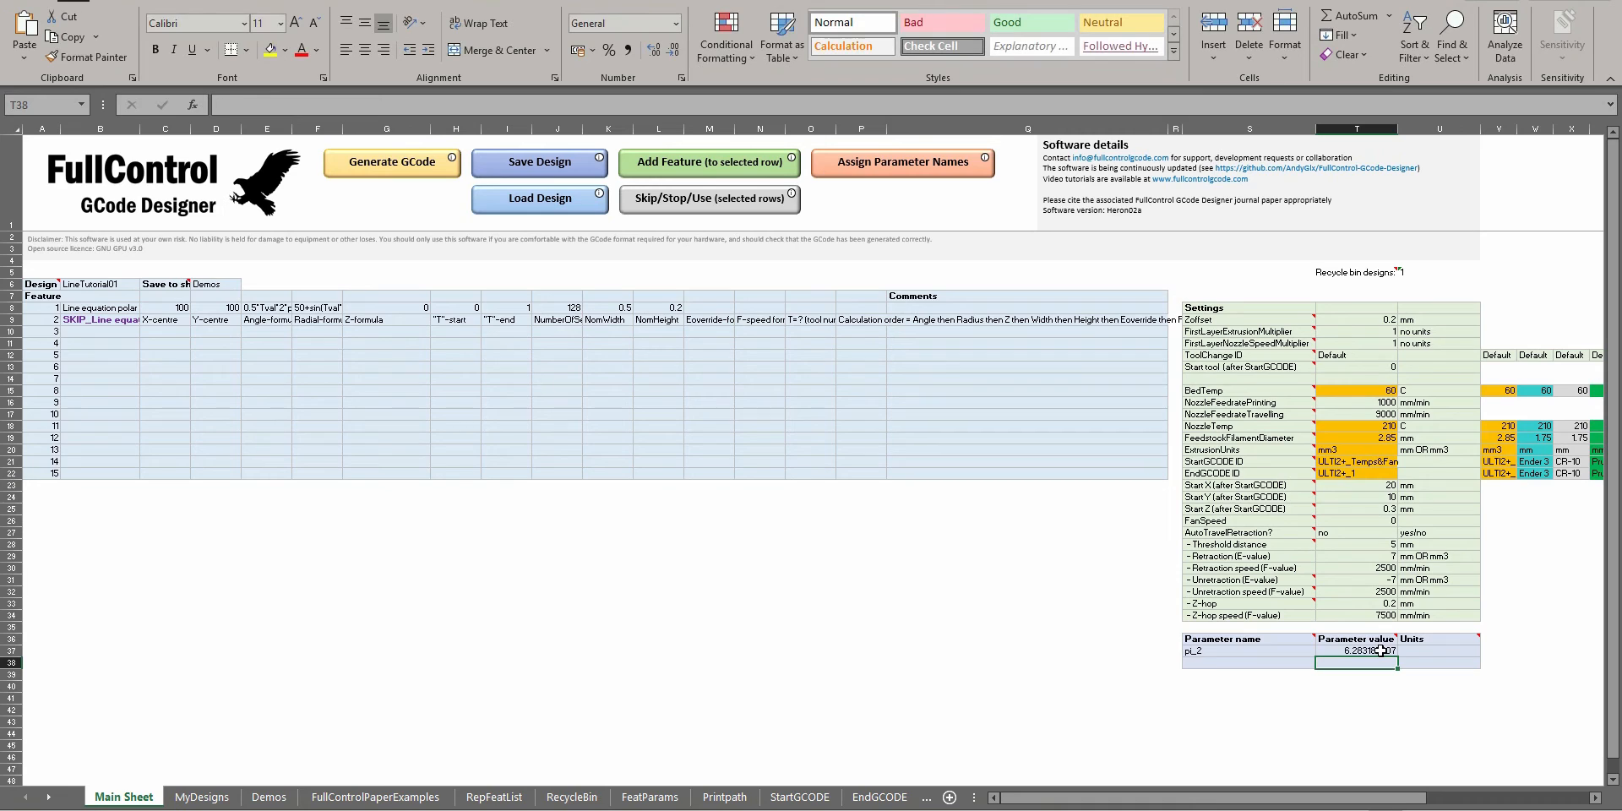
click(862, 174)
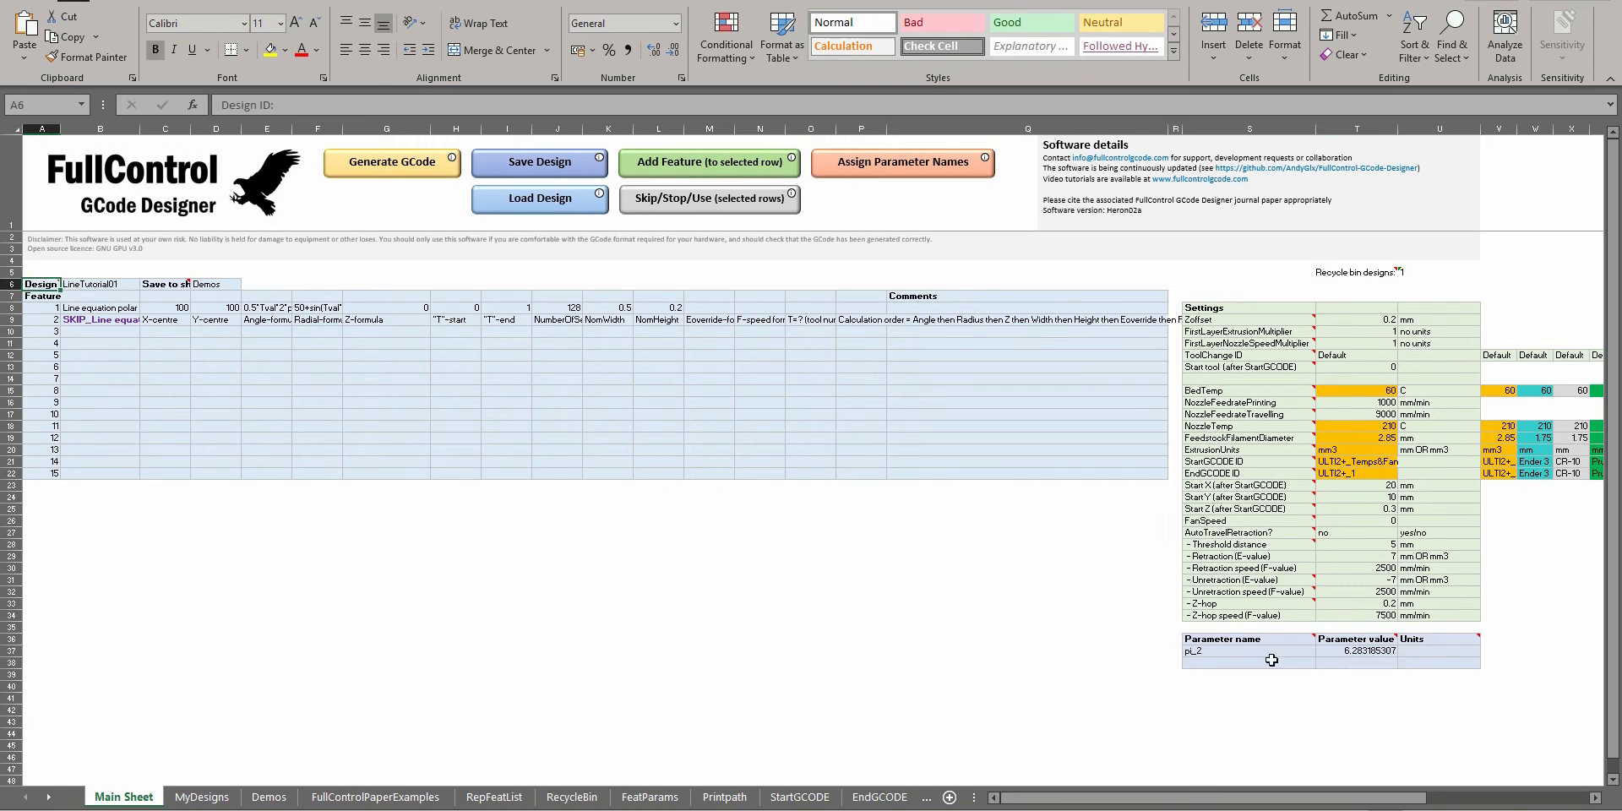
Remove the 2*pi() factor from the first feature's radial formula, trying pi_2 as plain text in its place.
click(1243, 646)
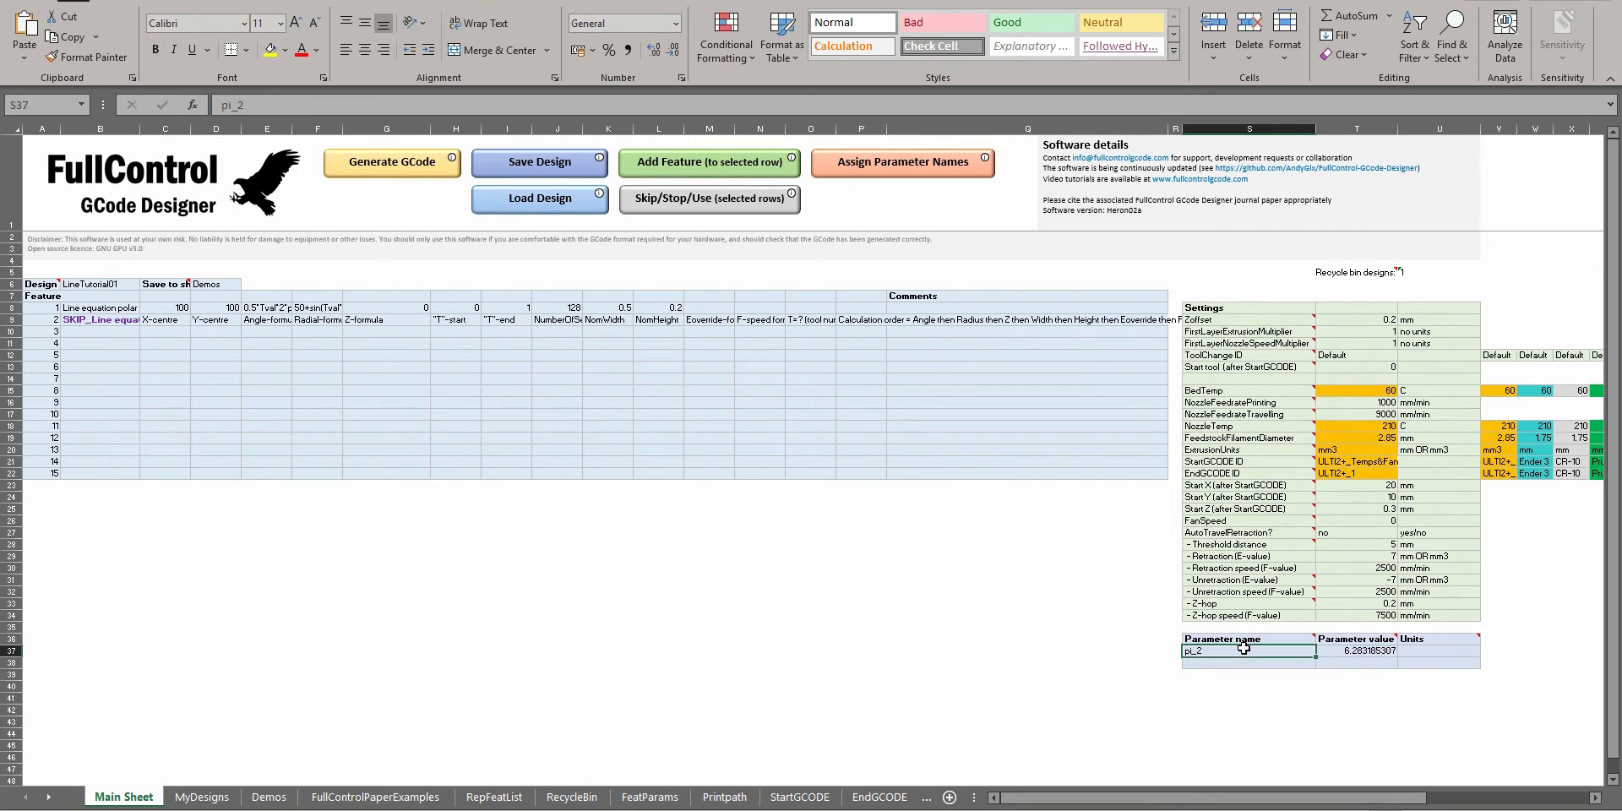
click(316, 308)
click(290, 105)
drag(289, 105, 315, 105)
key(Delete)
text(pi)
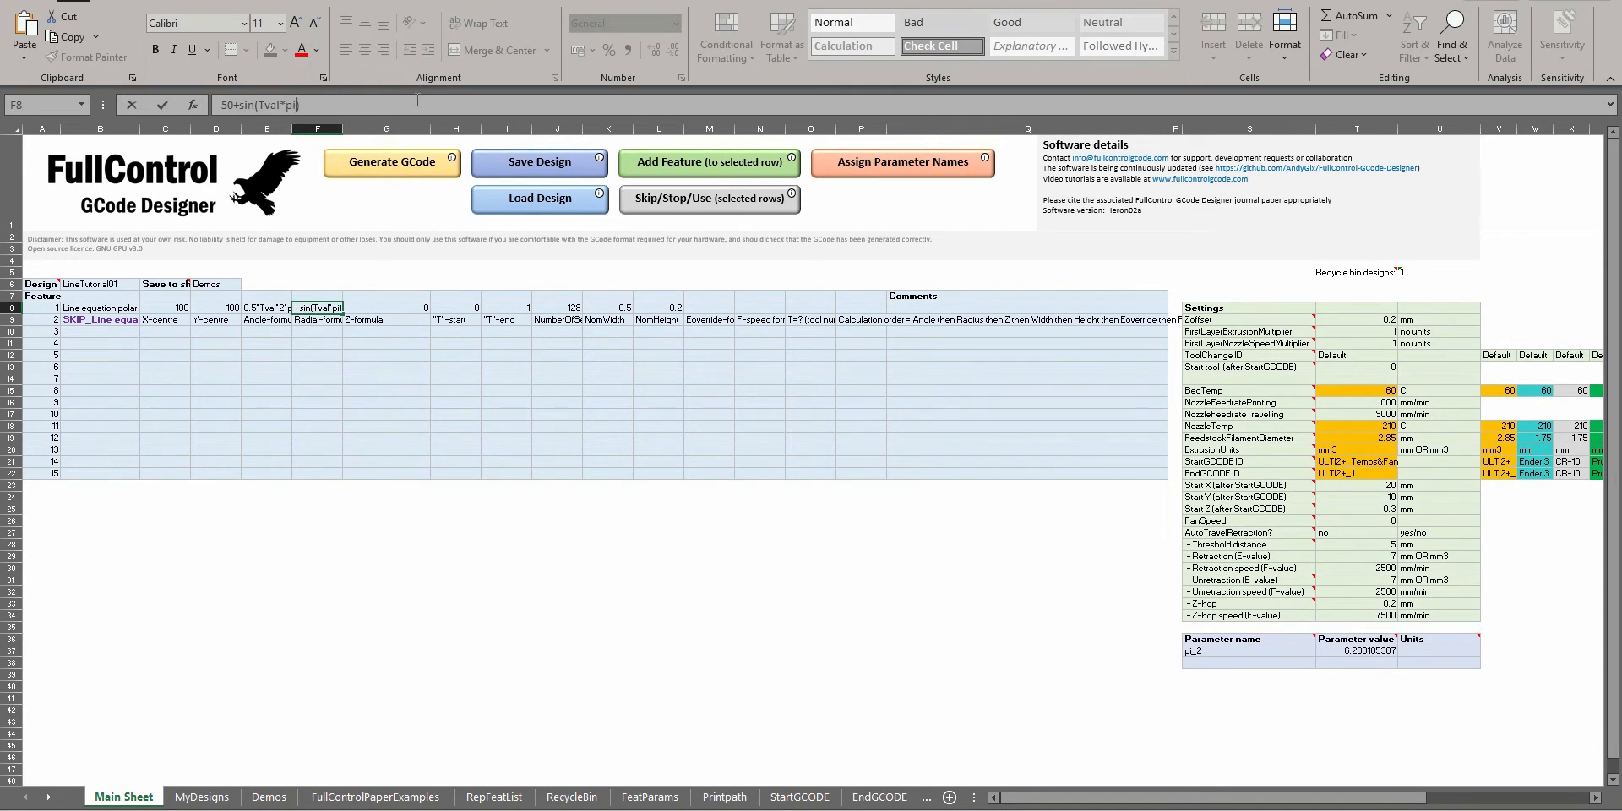
text(_2)
key(BackSpace)
text(_)
key(BackSpace)
key(BackSpace)
key(BackSpace)
Turn the radial entry into a spreadsheet formula that references the parameter: =50+10*sin(Tval*pi_2).
key(Home)
text(=)
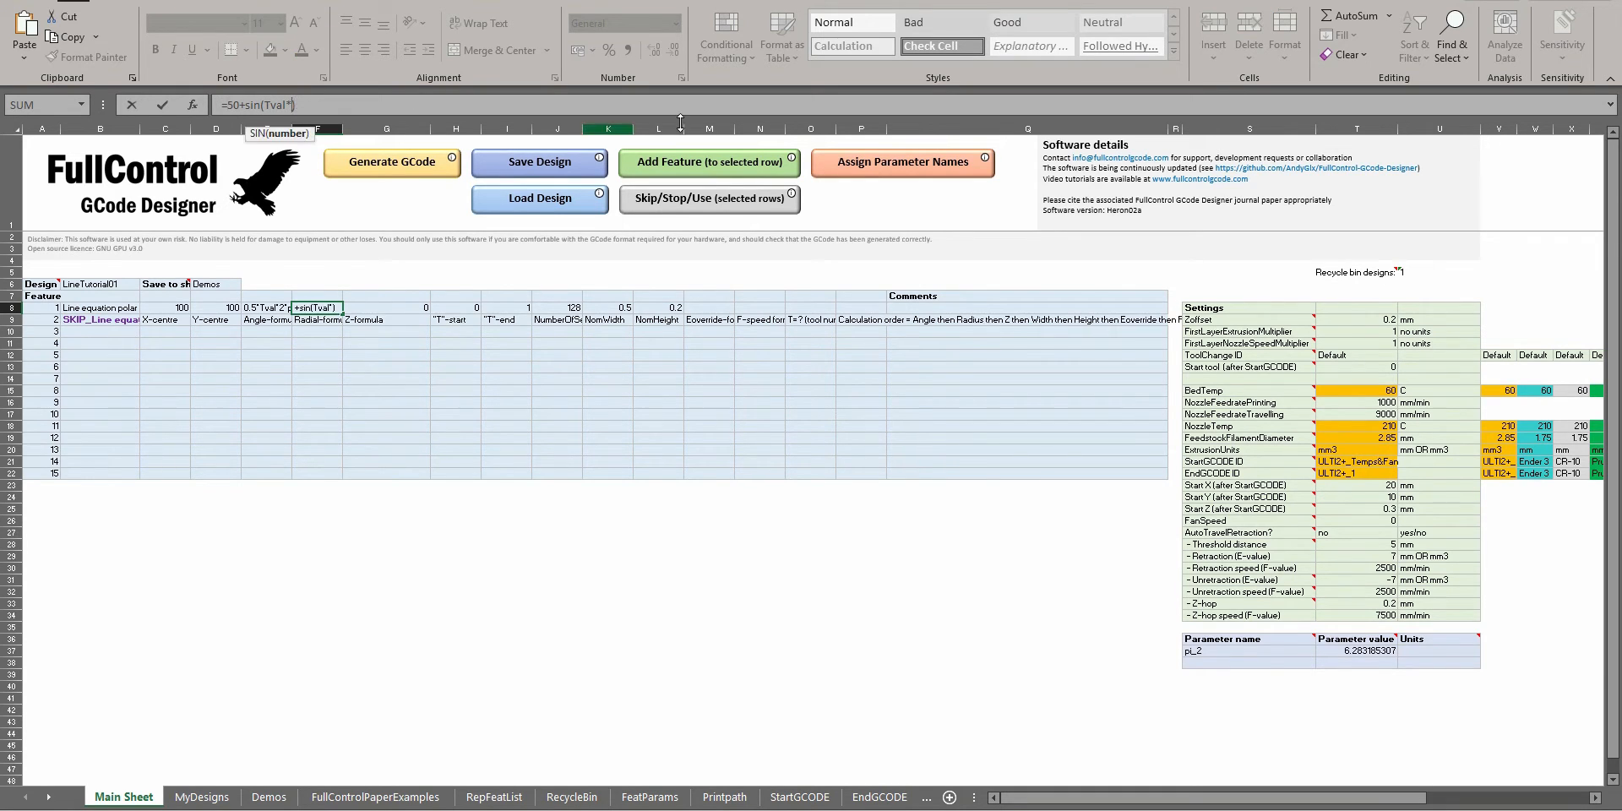
text(pi)
key(Down)
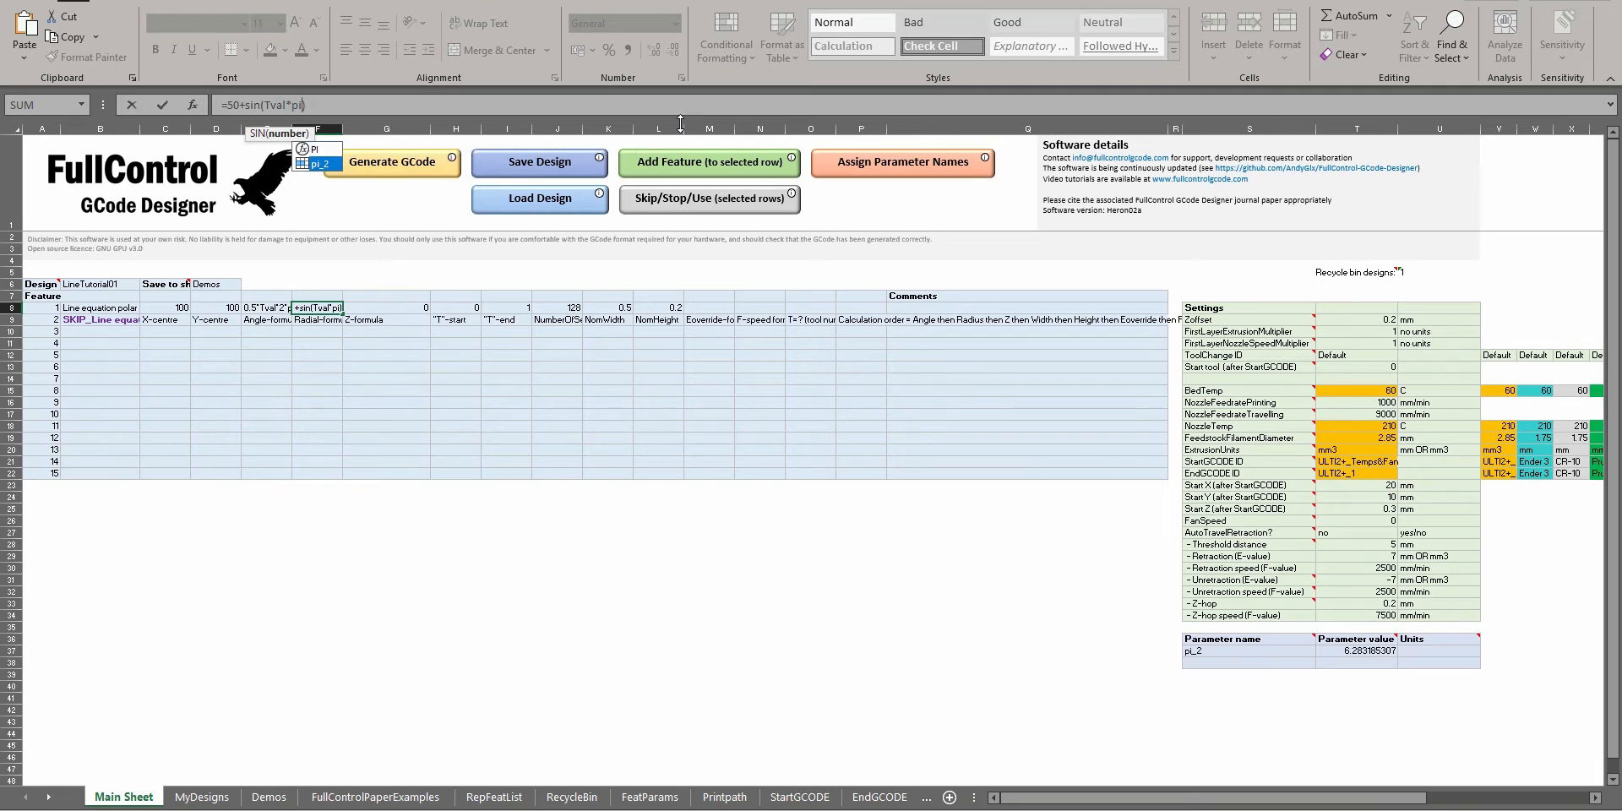
key(Tab)
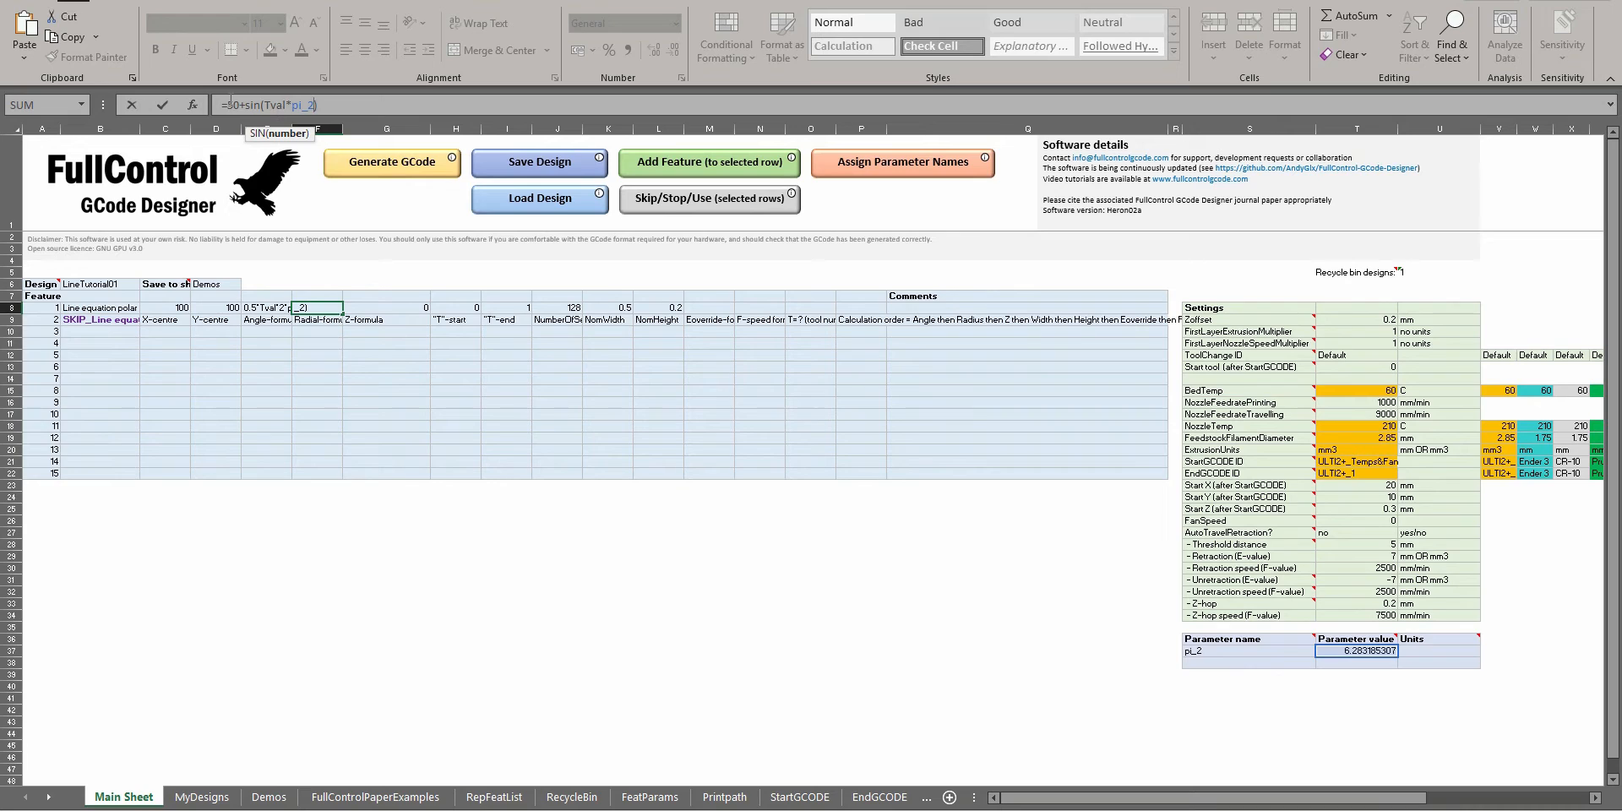
click(245, 105)
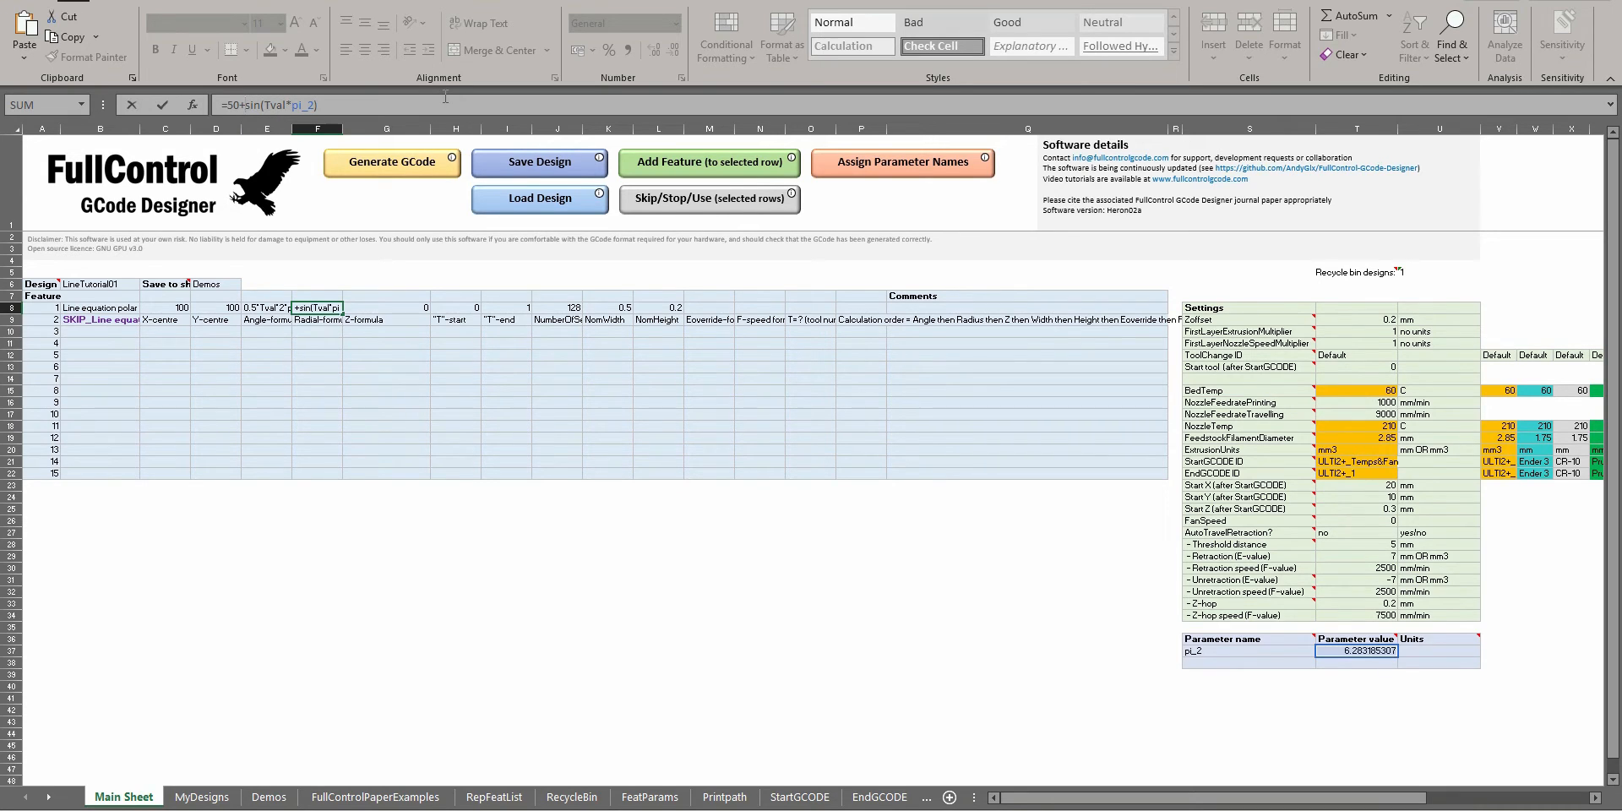
text(10*)
key(Return)
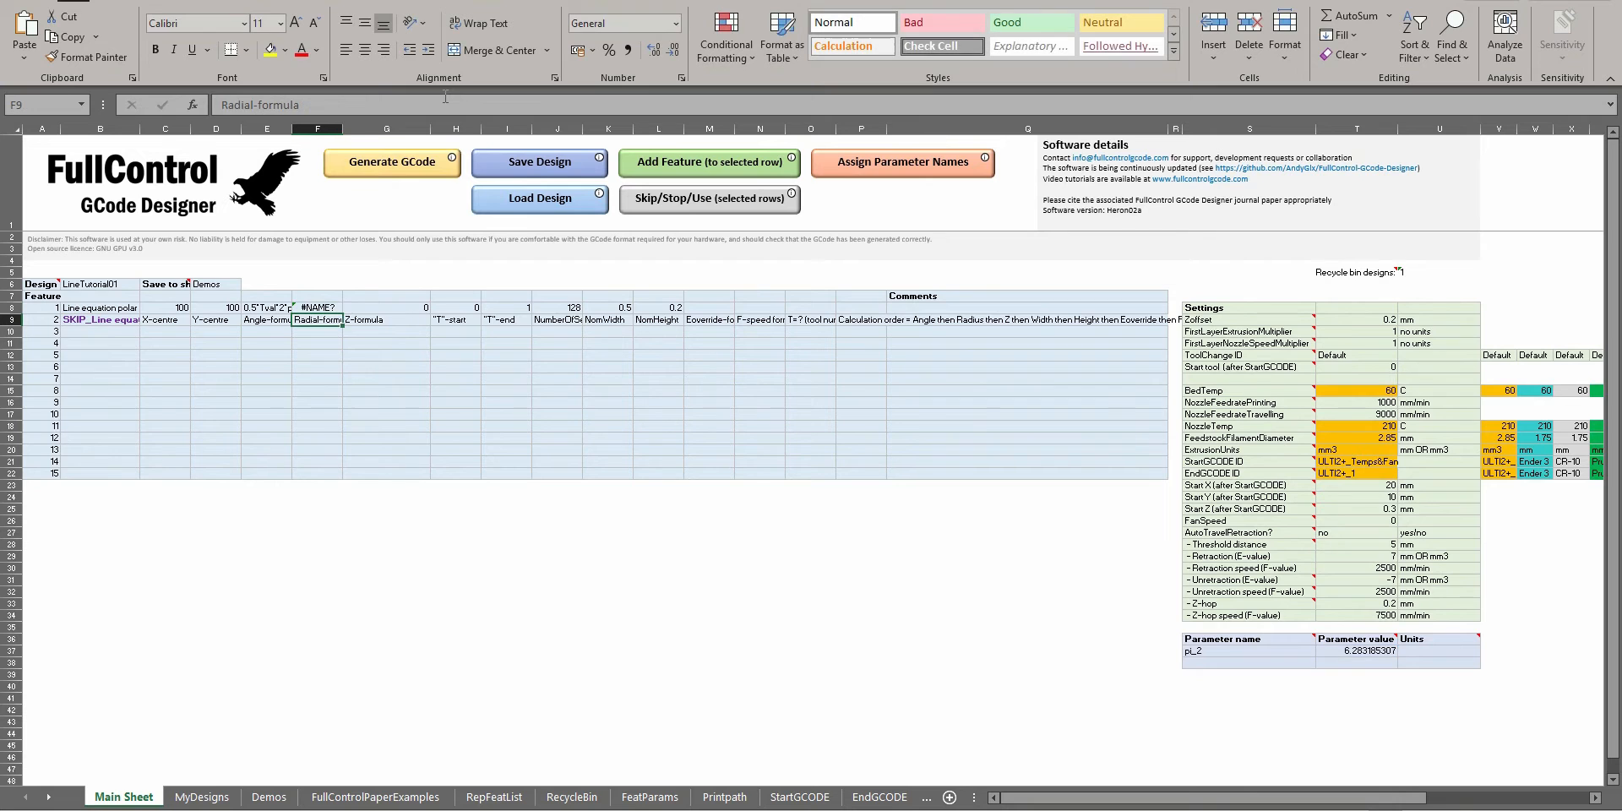
Generate the GCode for the sine-based radius, load it into the G-code preview program and inspect the resulting curve.
click(348, 163)
key(Return)
key(alt+Tab)
key(ctrl+a)
key(ctrl+v)
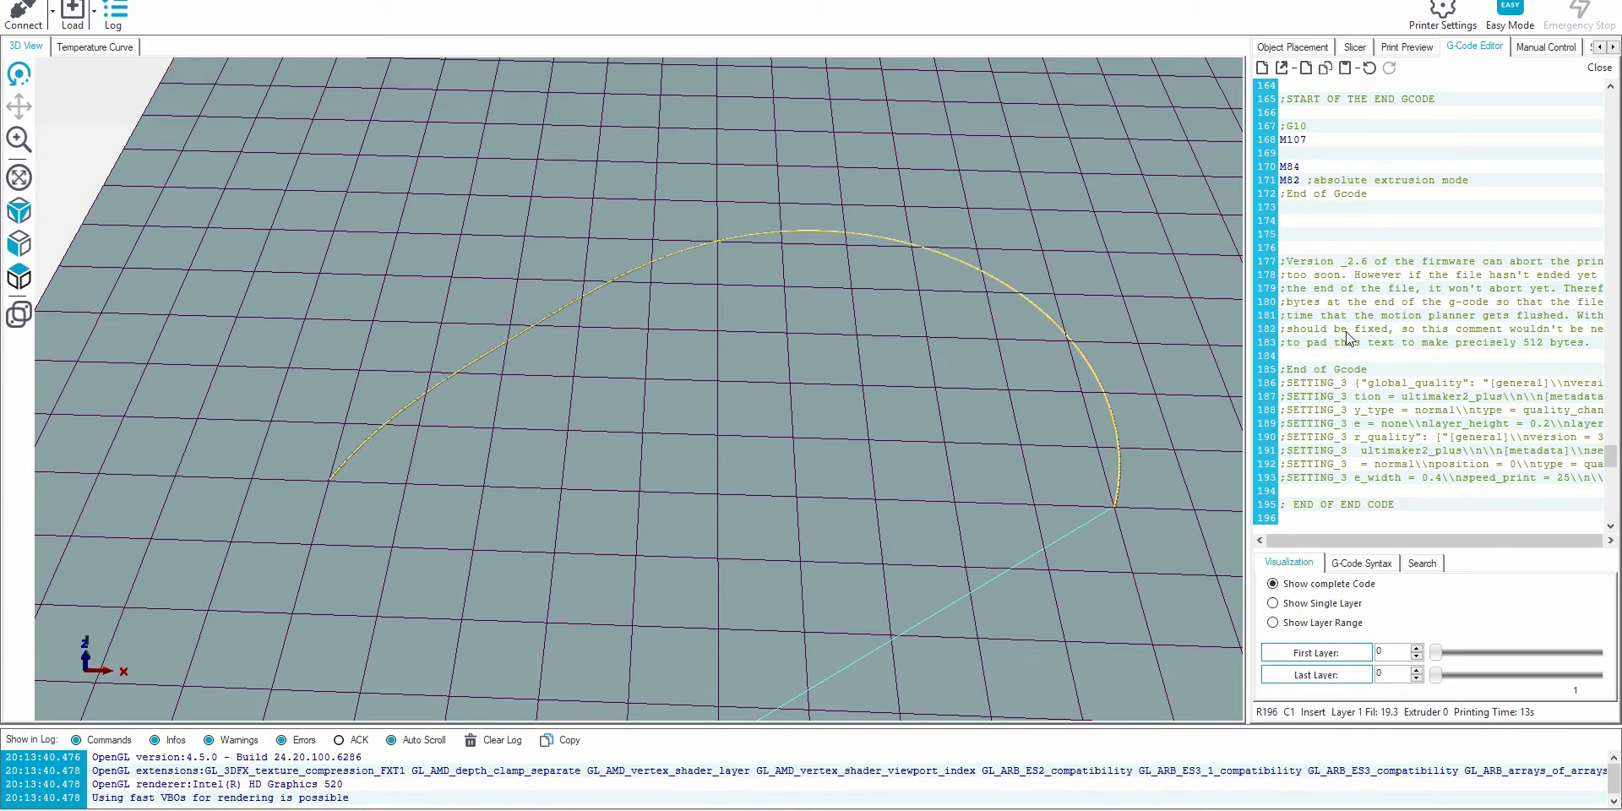
mouse_move(944, 333)
mouse_down()
mouse_move(944, 438)
mouse_move(934, 337)
mouse_up()
Return to the design sheet and multiply the sine's argument in the first feature's radial formula by 10.
key(alt+Tab)
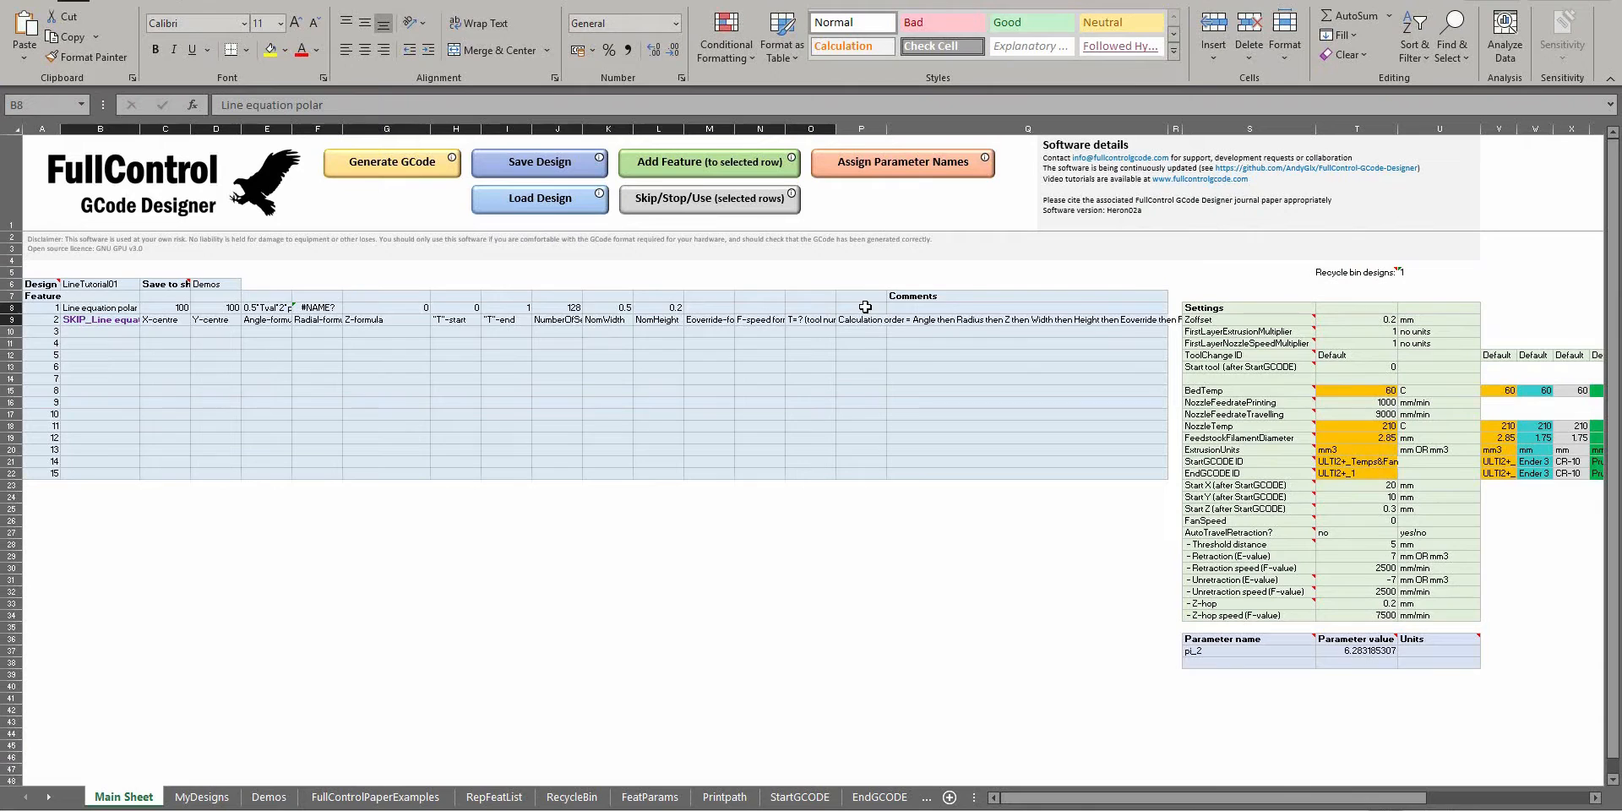
click(269, 308)
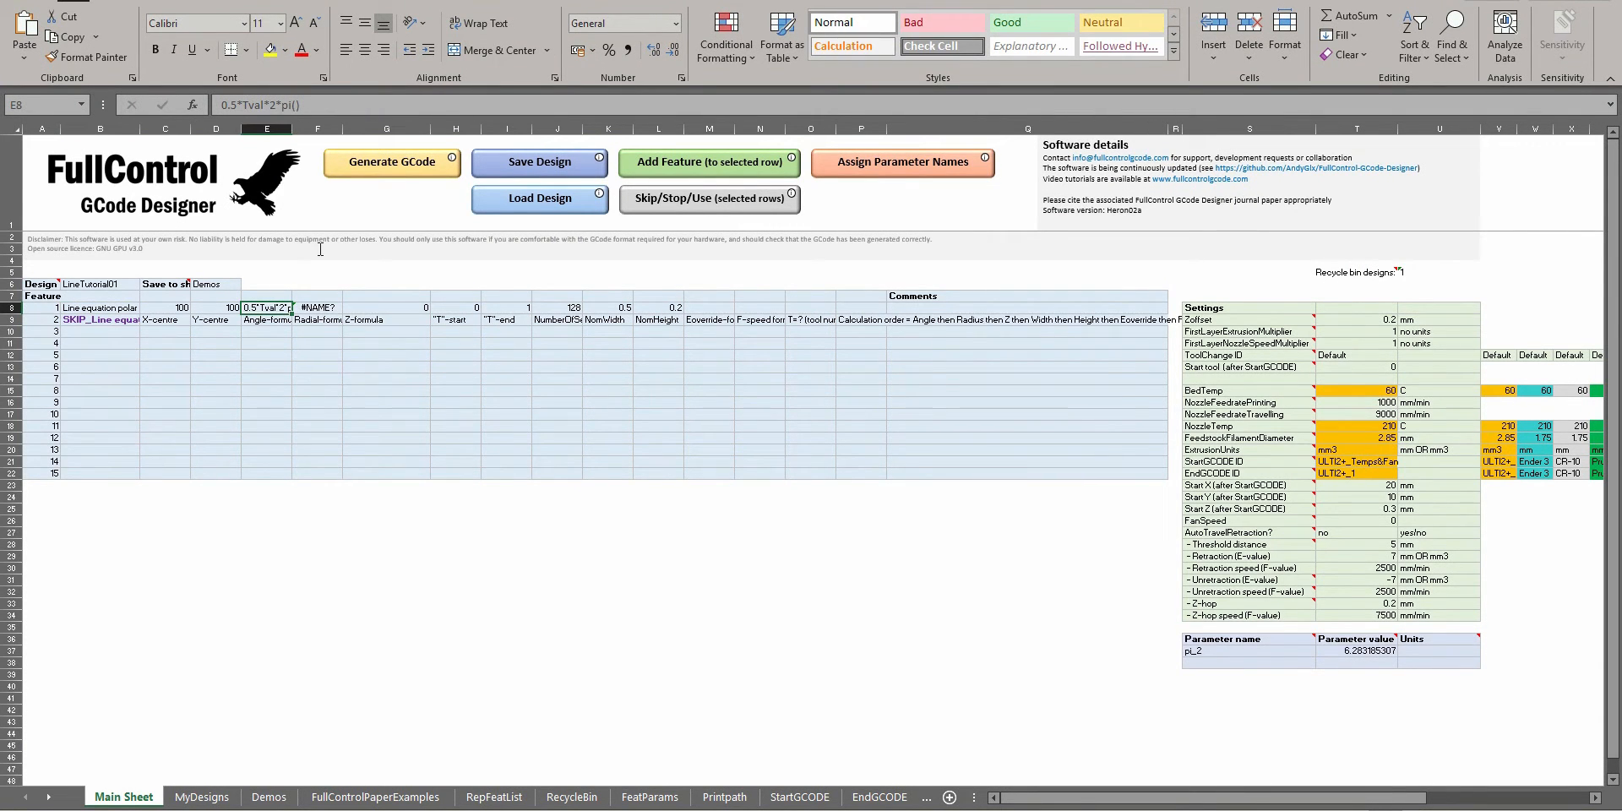
click(309, 305)
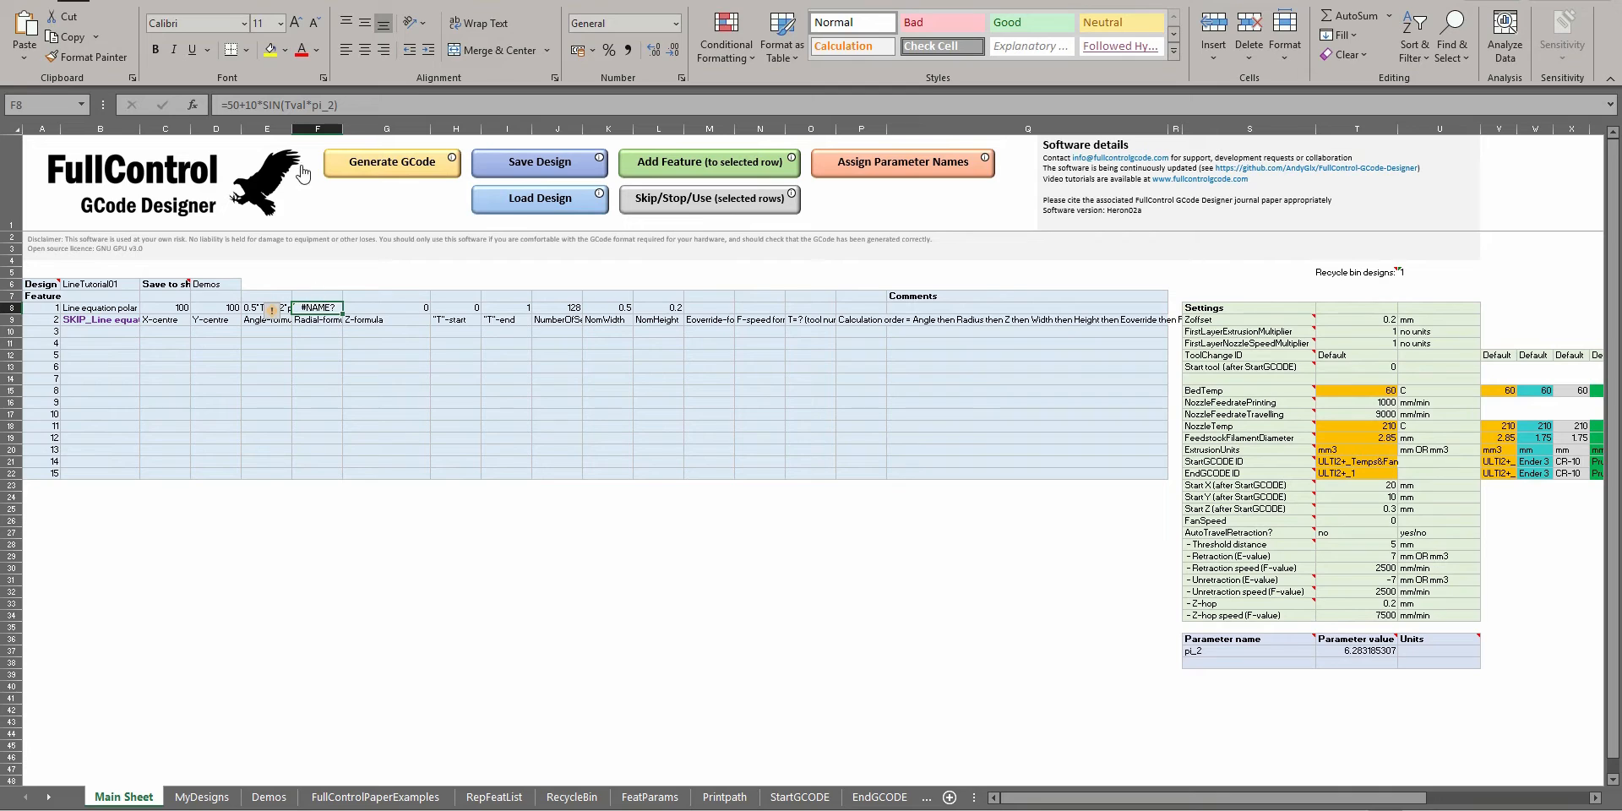
click(290, 105)
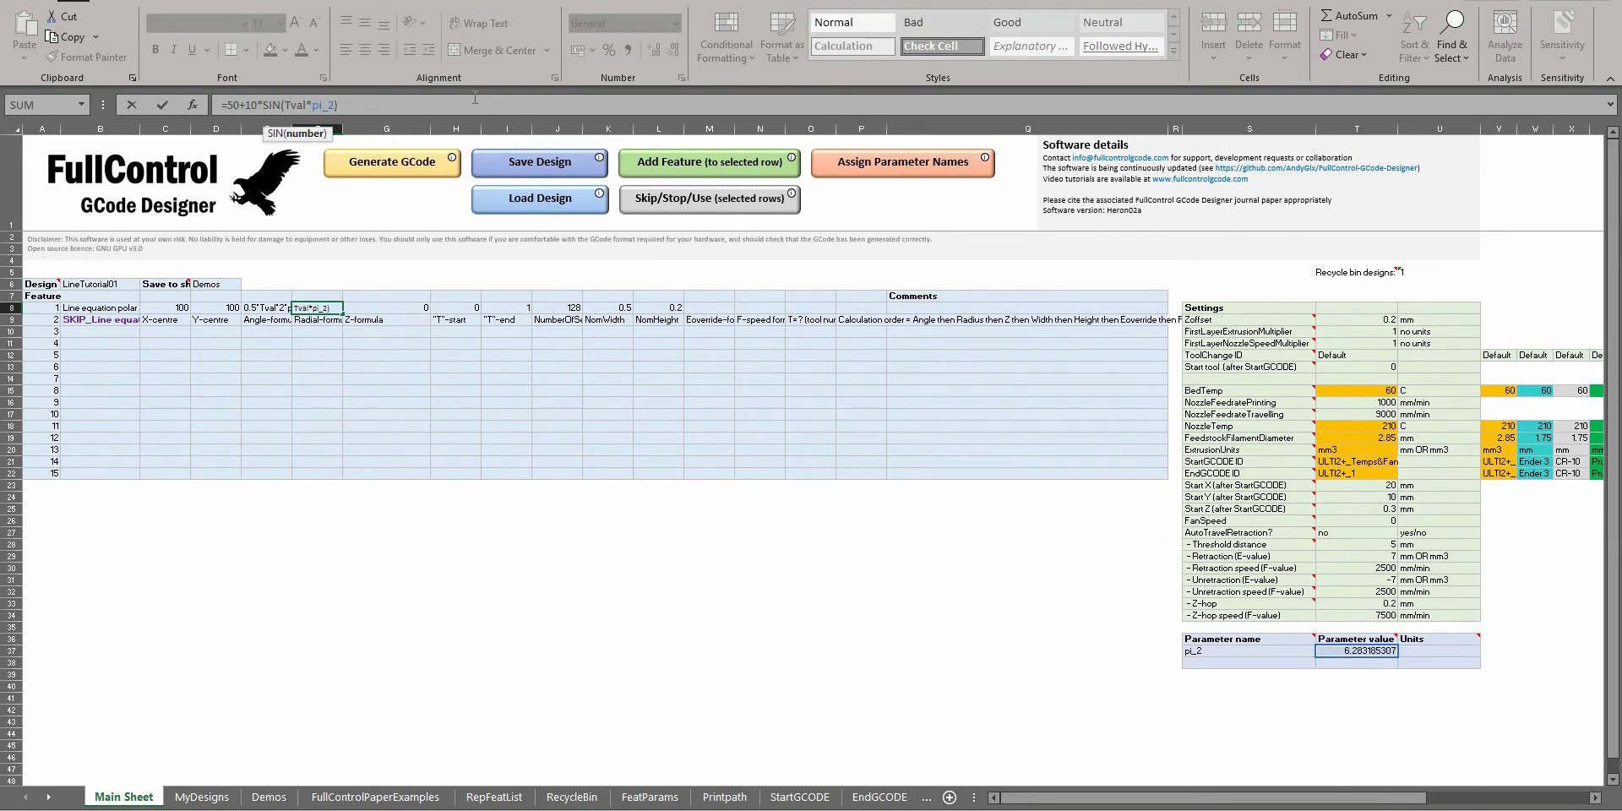
text(10*)
key(Return)
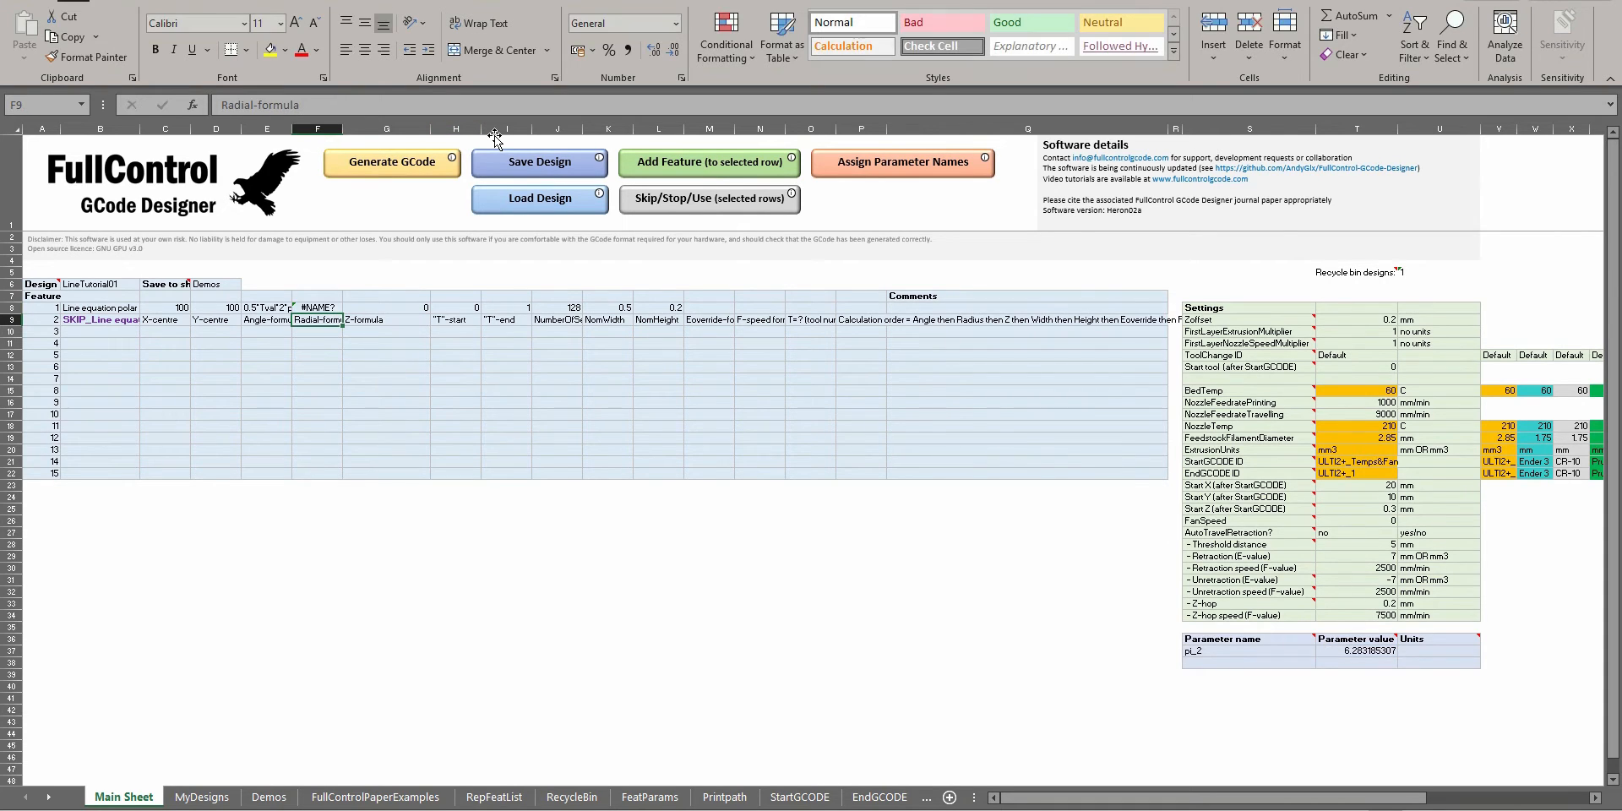
Generate the GCode for the multiplied sine formula, load it into the G-code preview program and inspect the wavy arc up close.
click(379, 163)
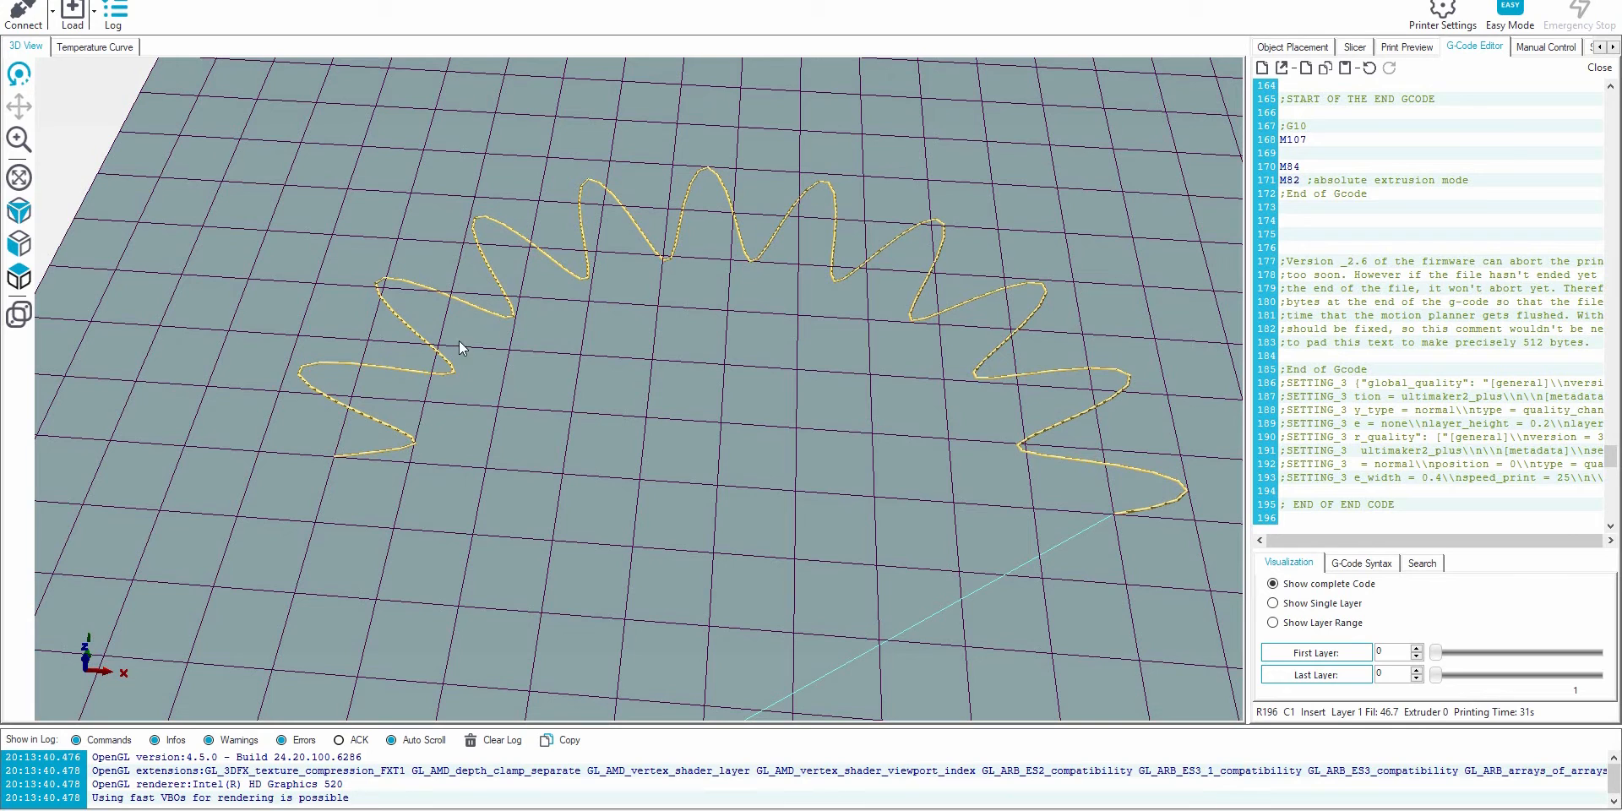
scroll(1470, 238, down, 3)
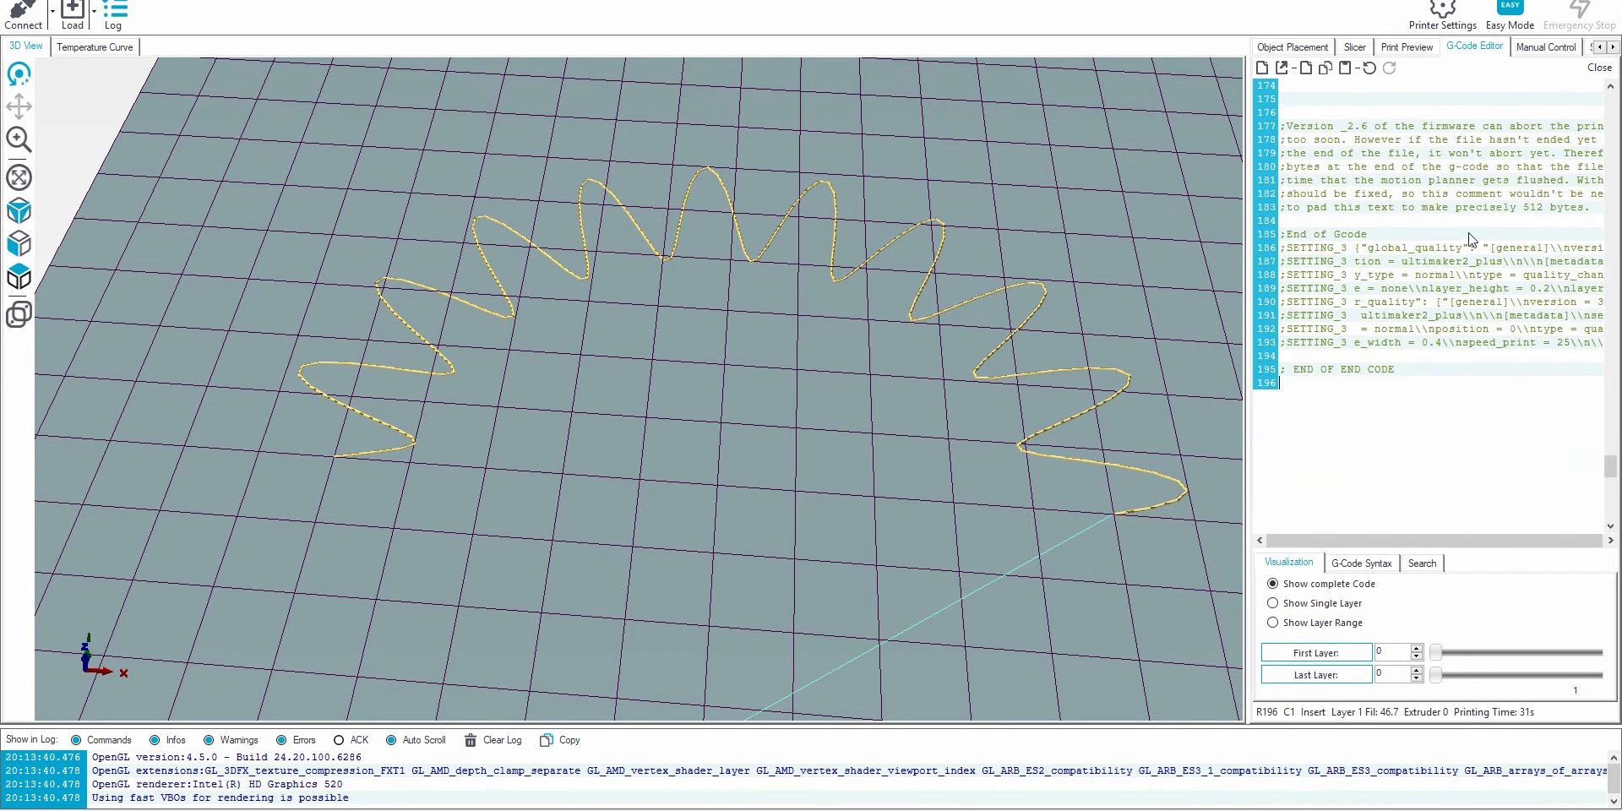
scroll(1470, 239, up, 6)
scroll(723, 255, up, 2)
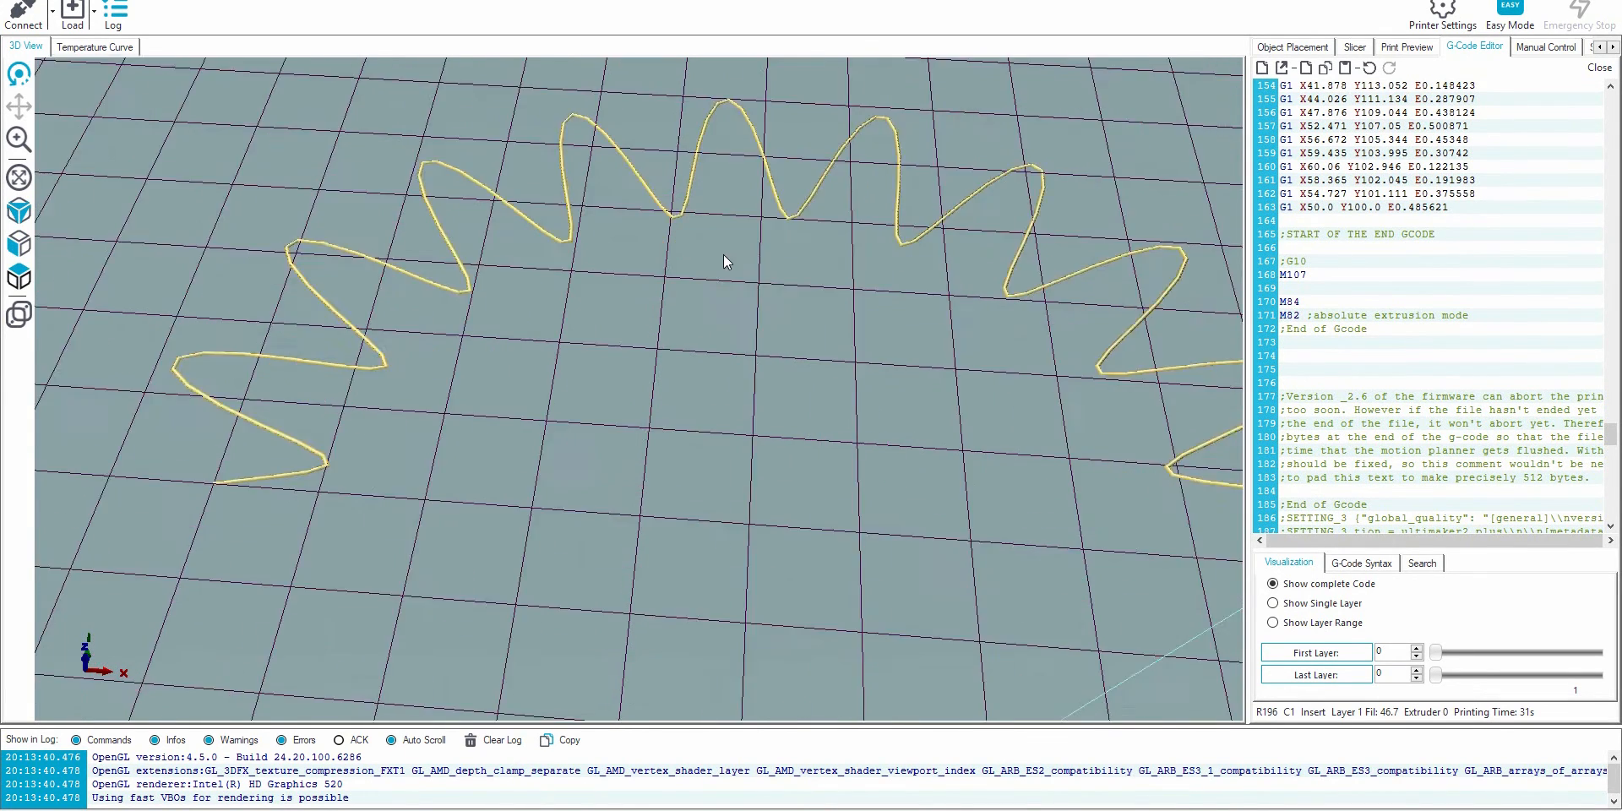
scroll(723, 256, up, 4)
scroll(694, 197, down, 5)
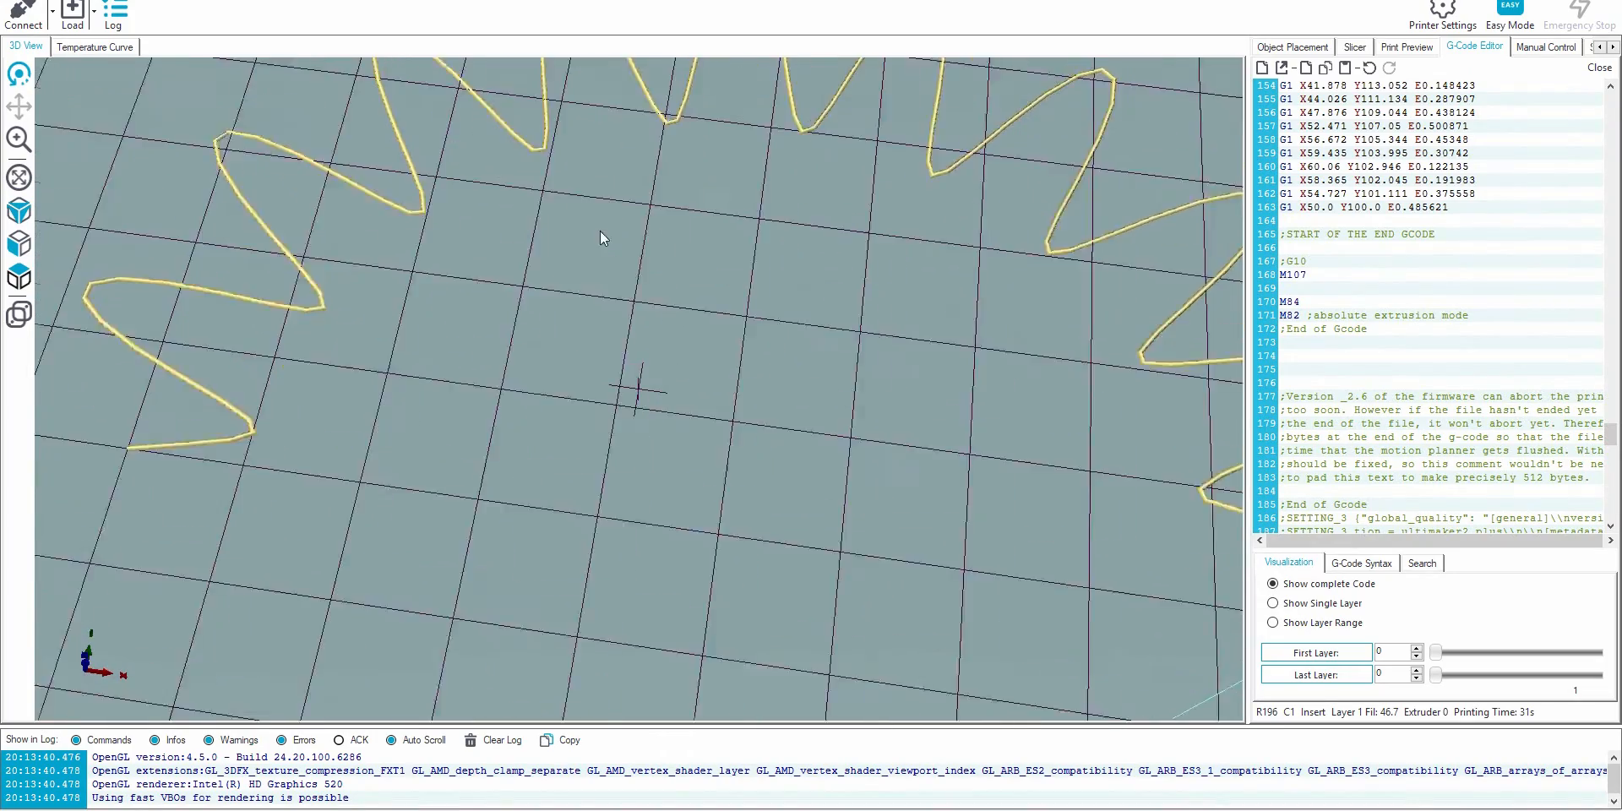
drag(529, 403, 510, 220)
middle_drag(510, 219, 509, 216)
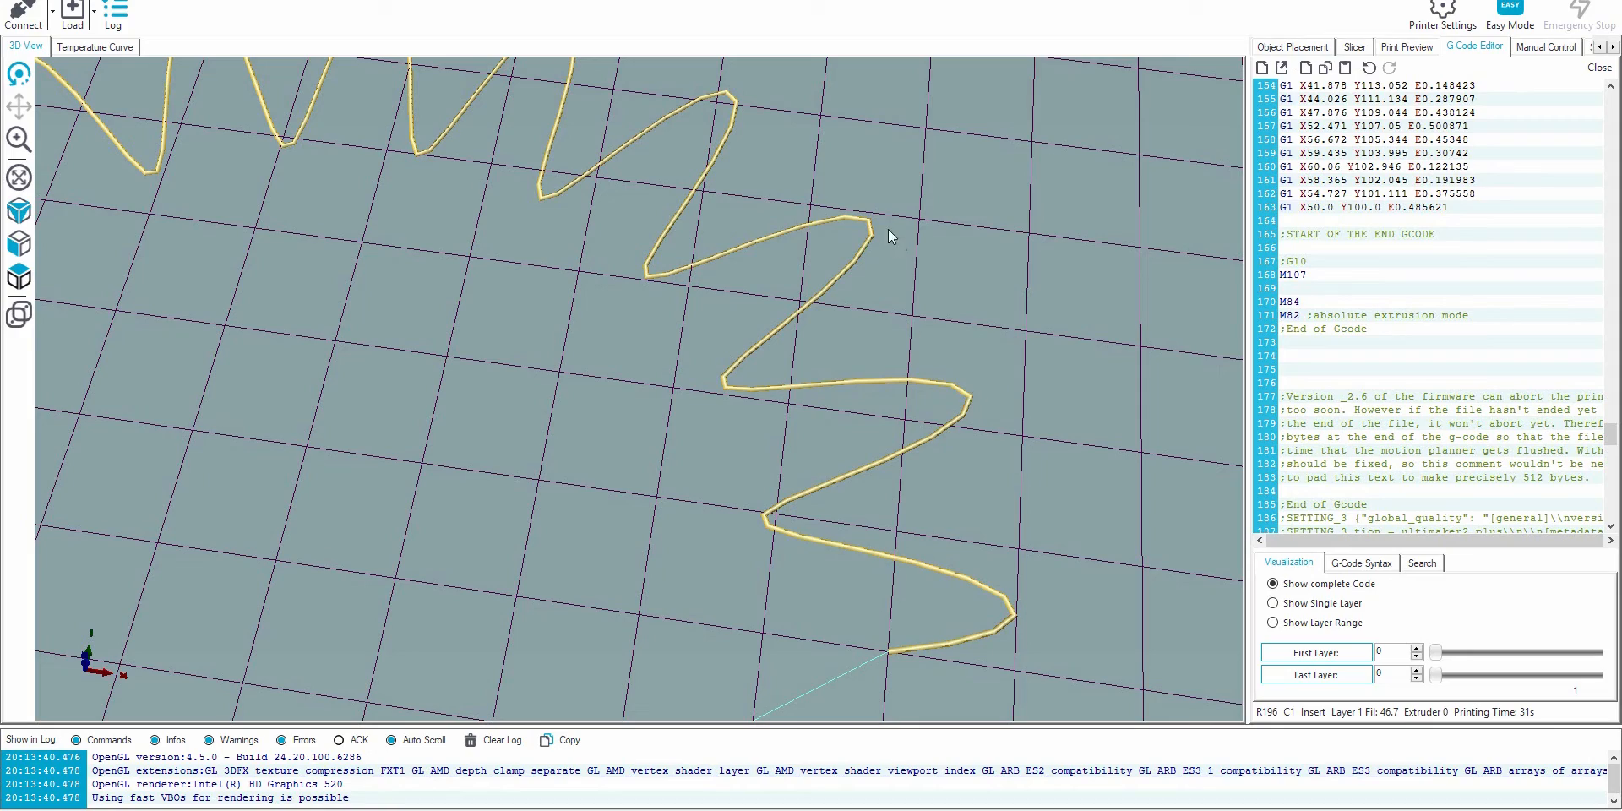
drag(868, 226, 900, 470)
Set the first feature's number of segments to 100 in the design sheet and preview the regenerated GCode.
key(alt+Tab)
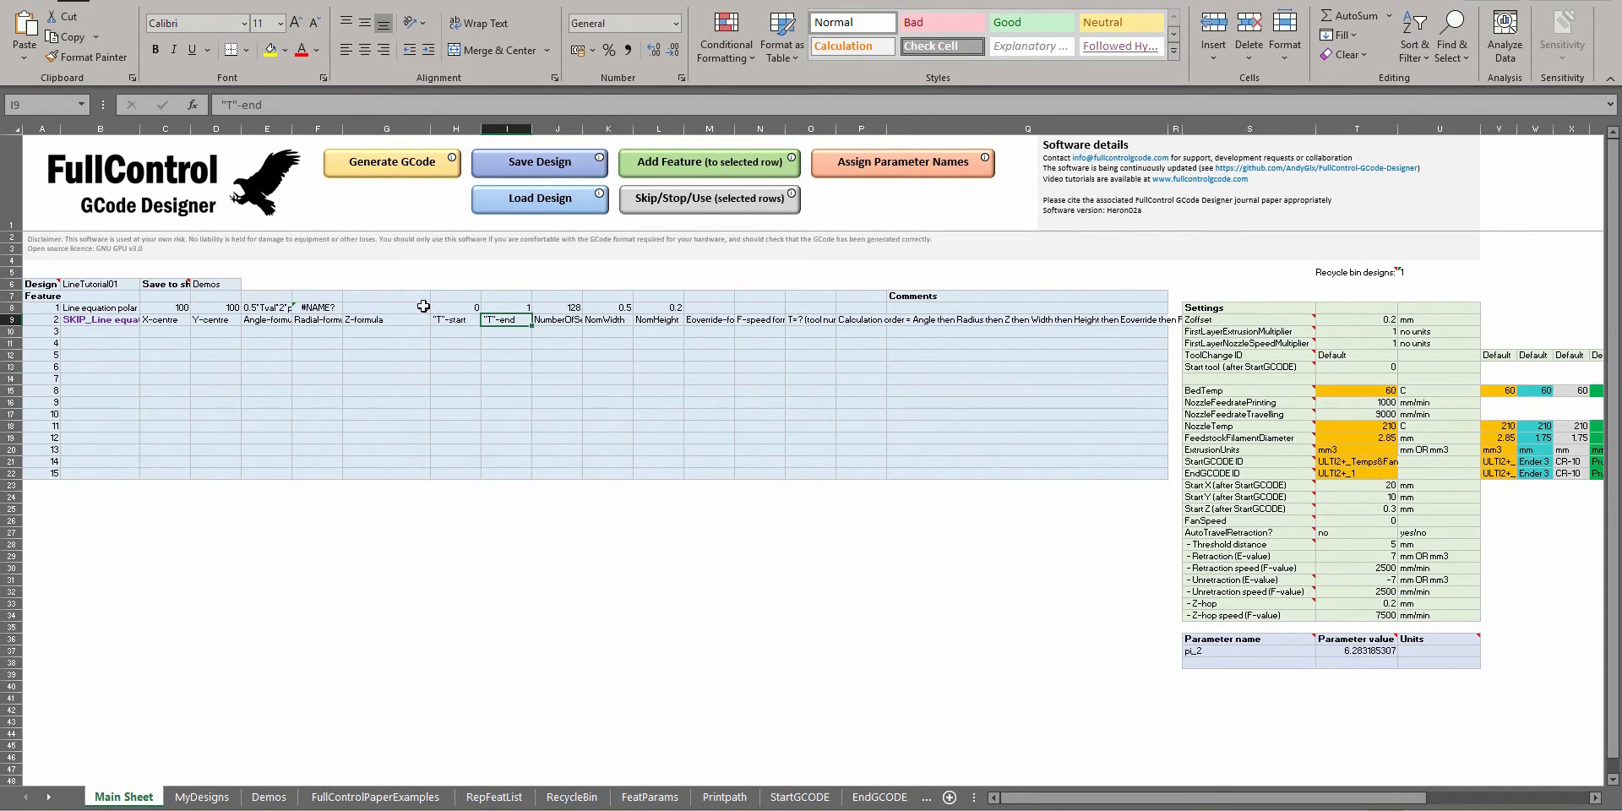
click(567, 310)
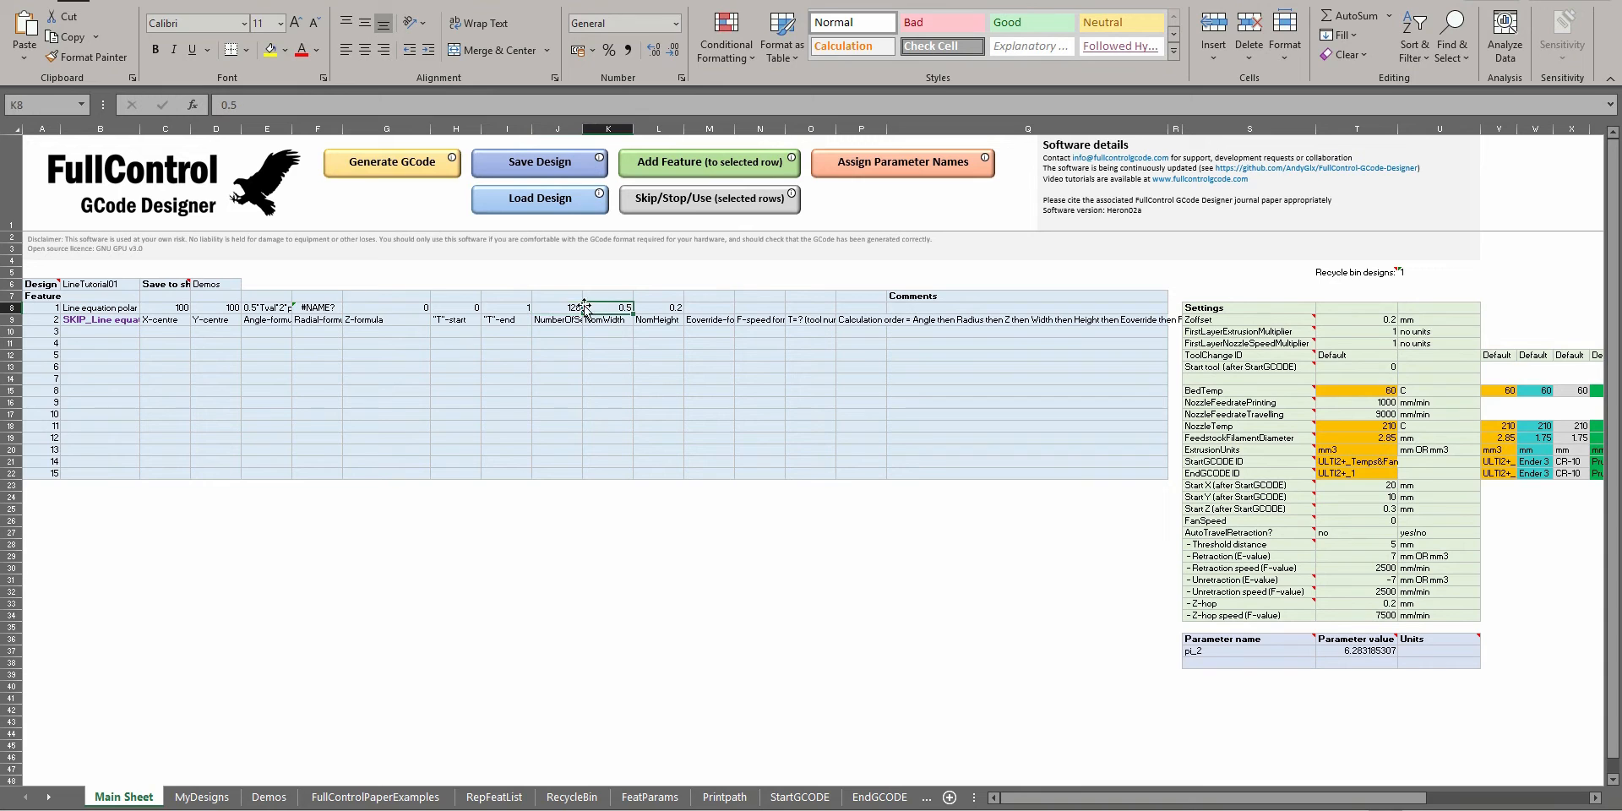
text(100)
key(Return)
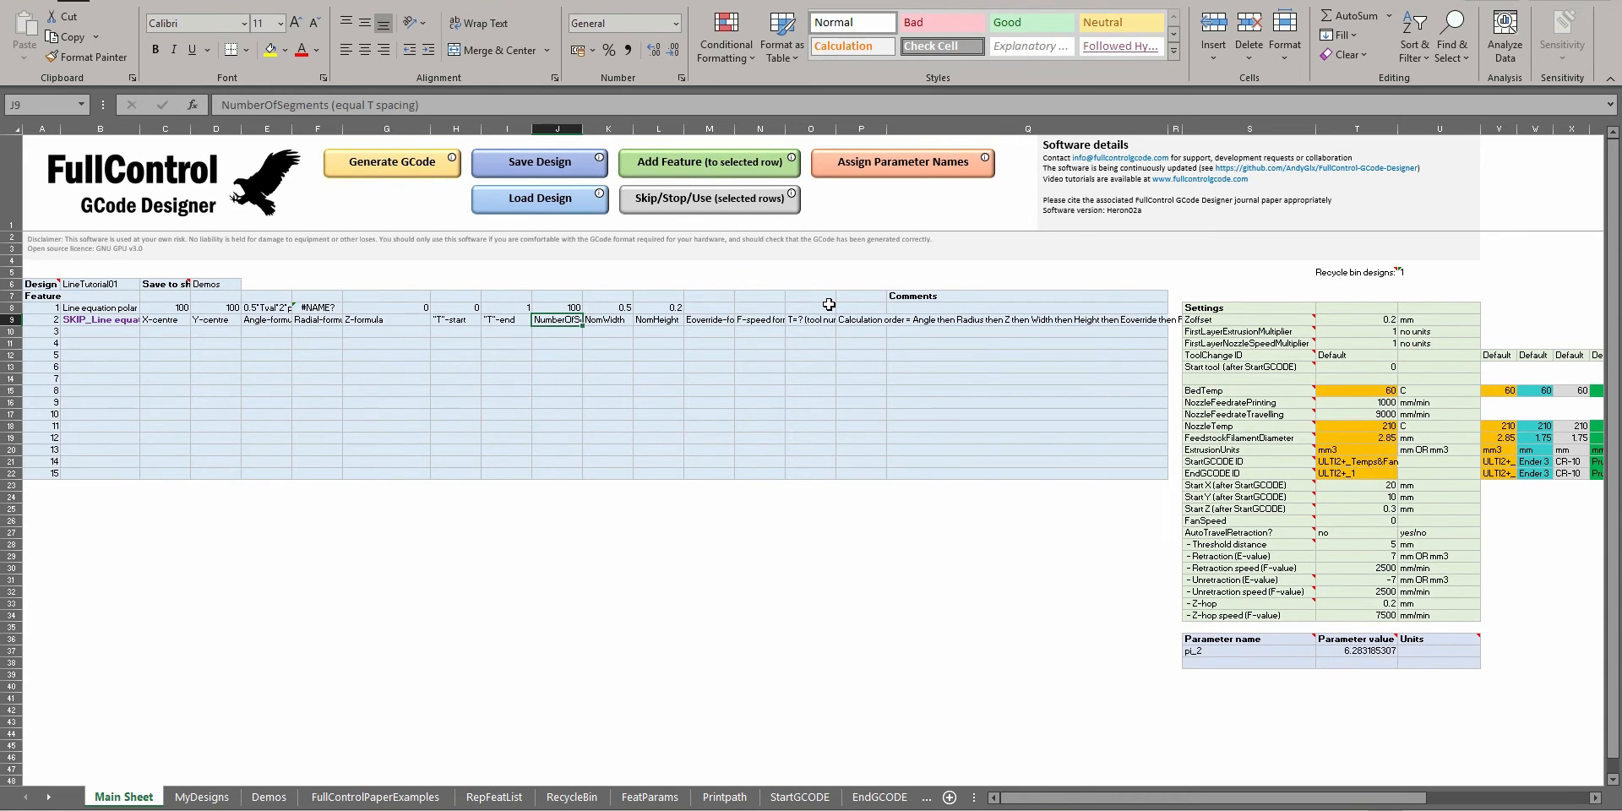
click(390, 169)
key(Return)
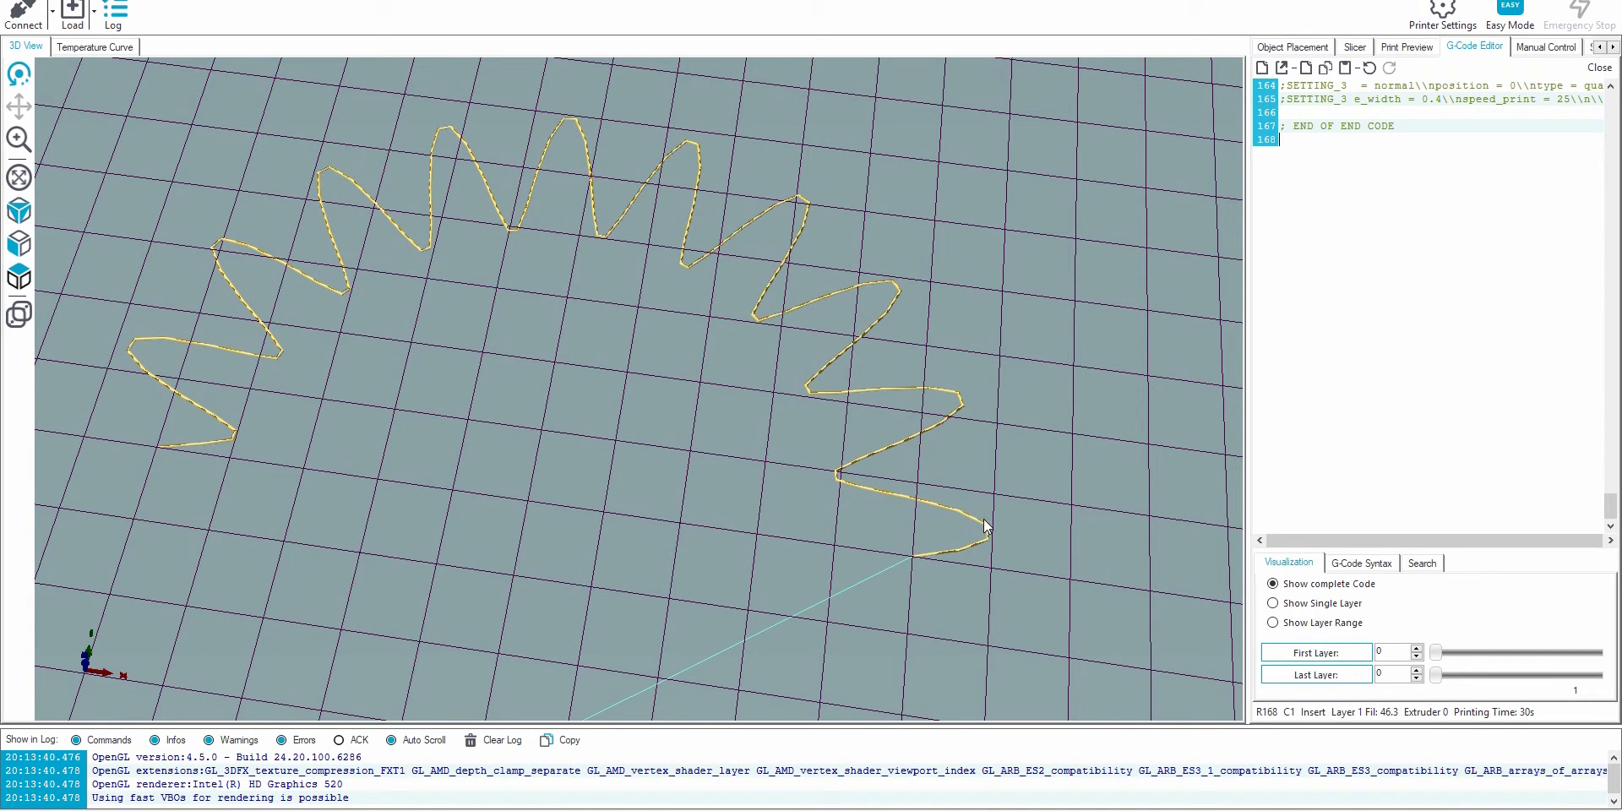
key(alt+Tab)
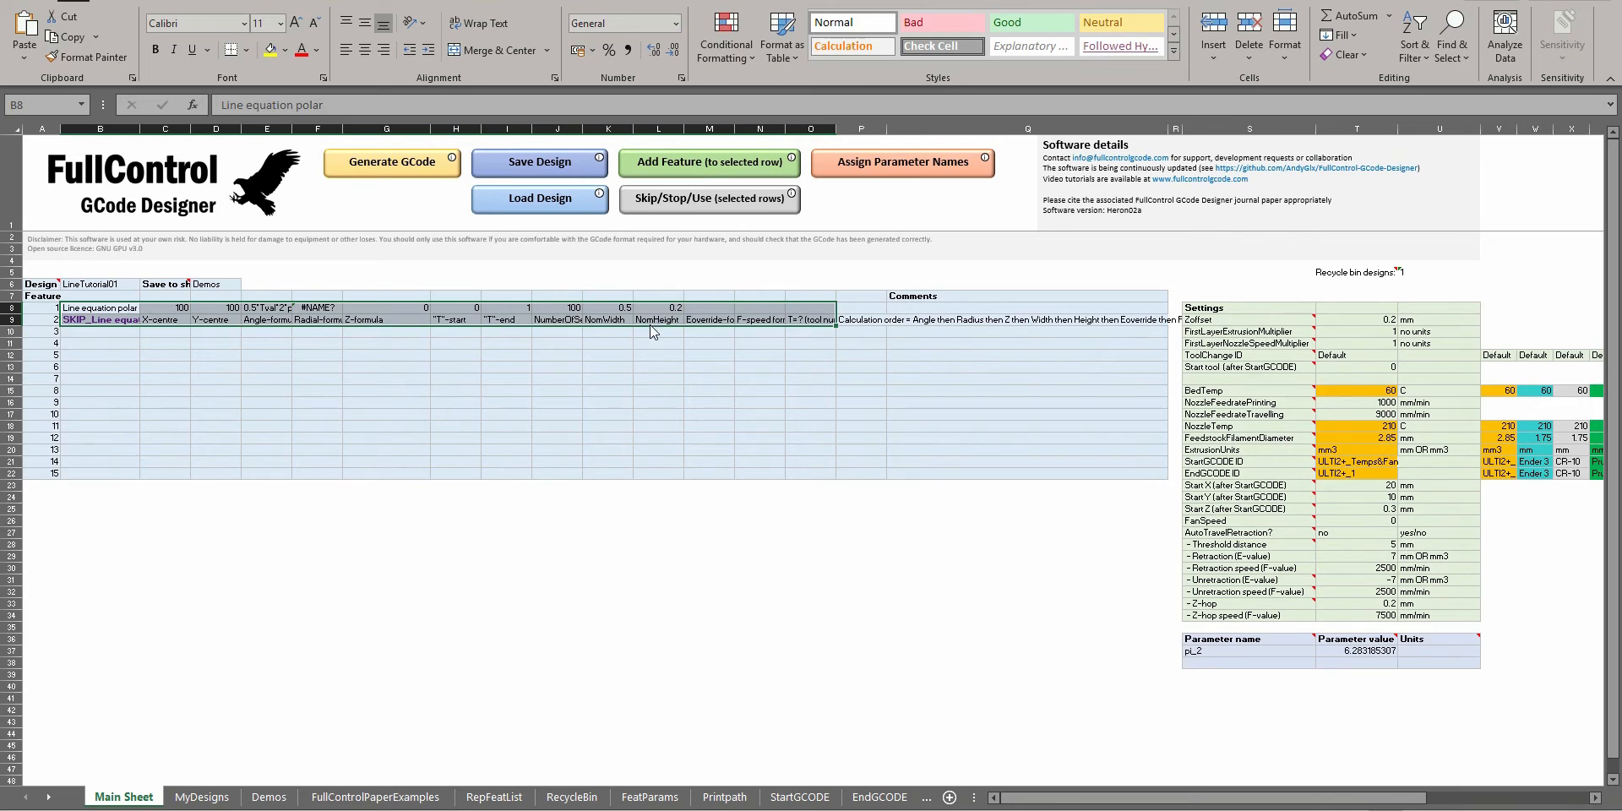
click(571, 309)
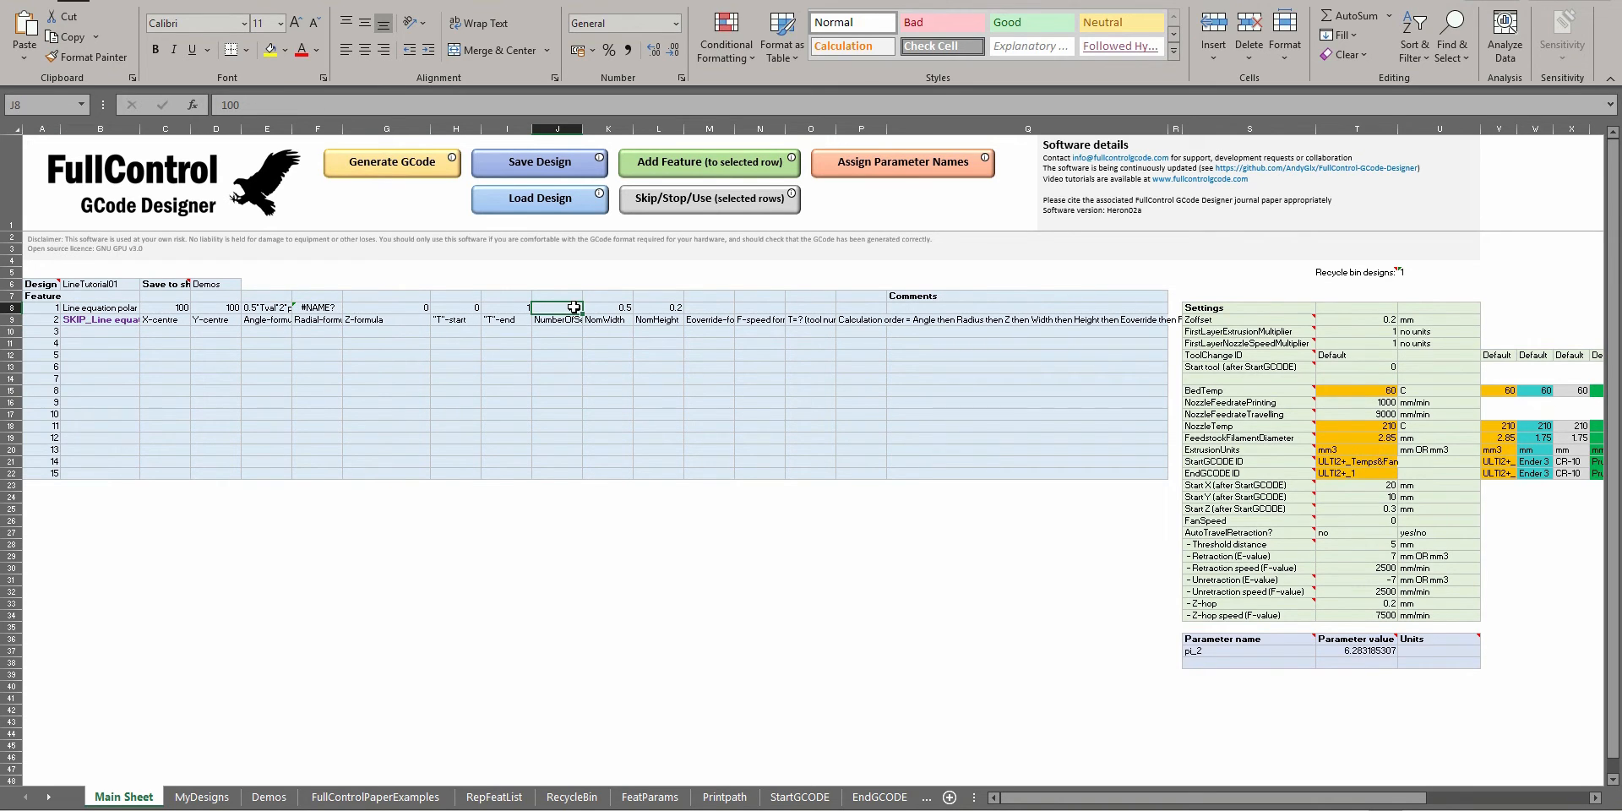
key(alt+Tab)
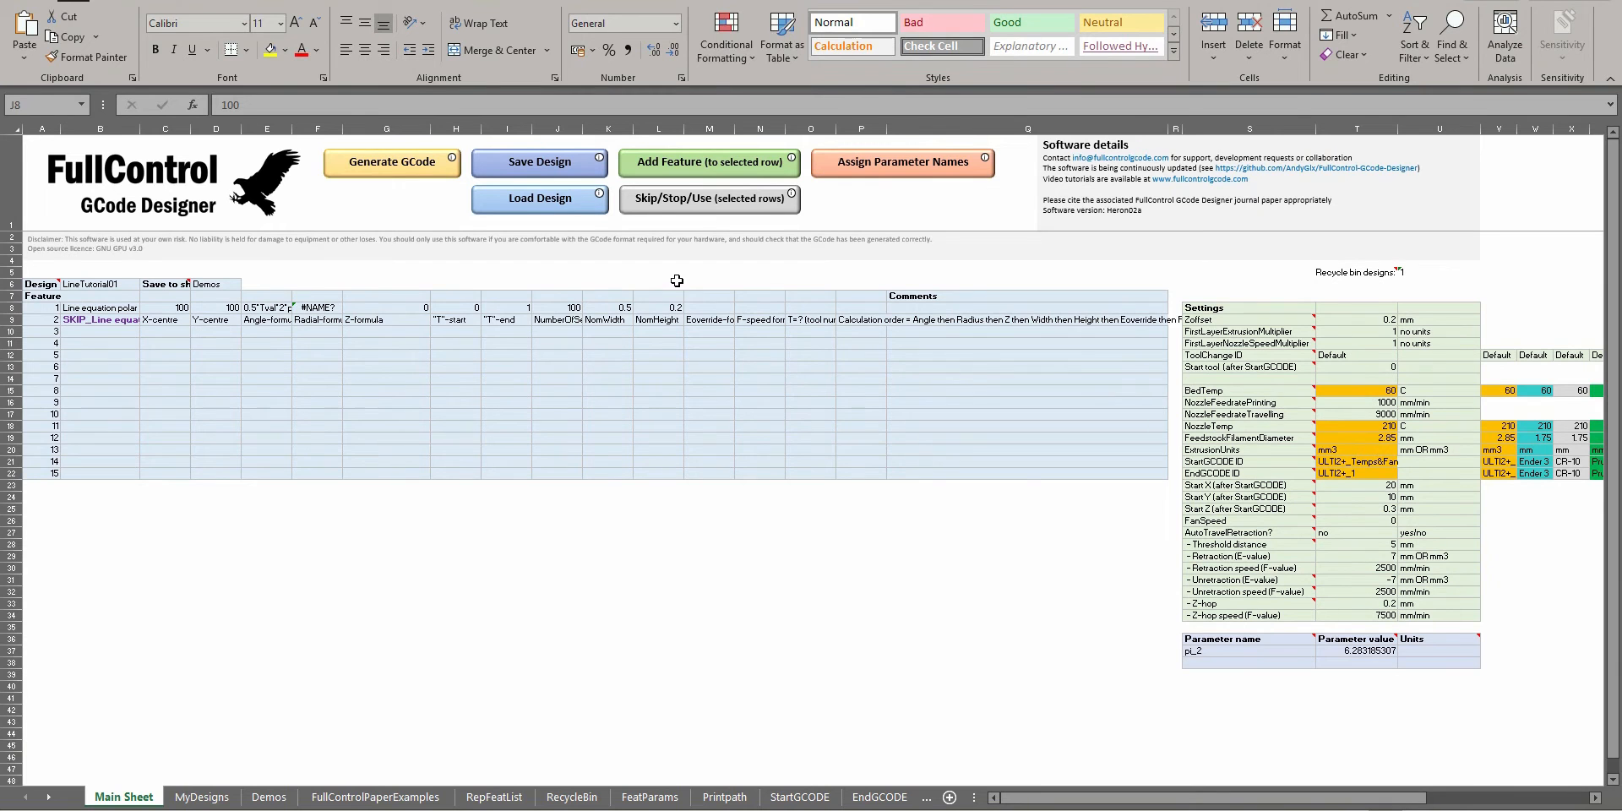
Set the first feature's number of segments to 120 and inspect the regenerated toolpath's wave peaks in the preview.
click(576, 310)
text(120)
key(Return)
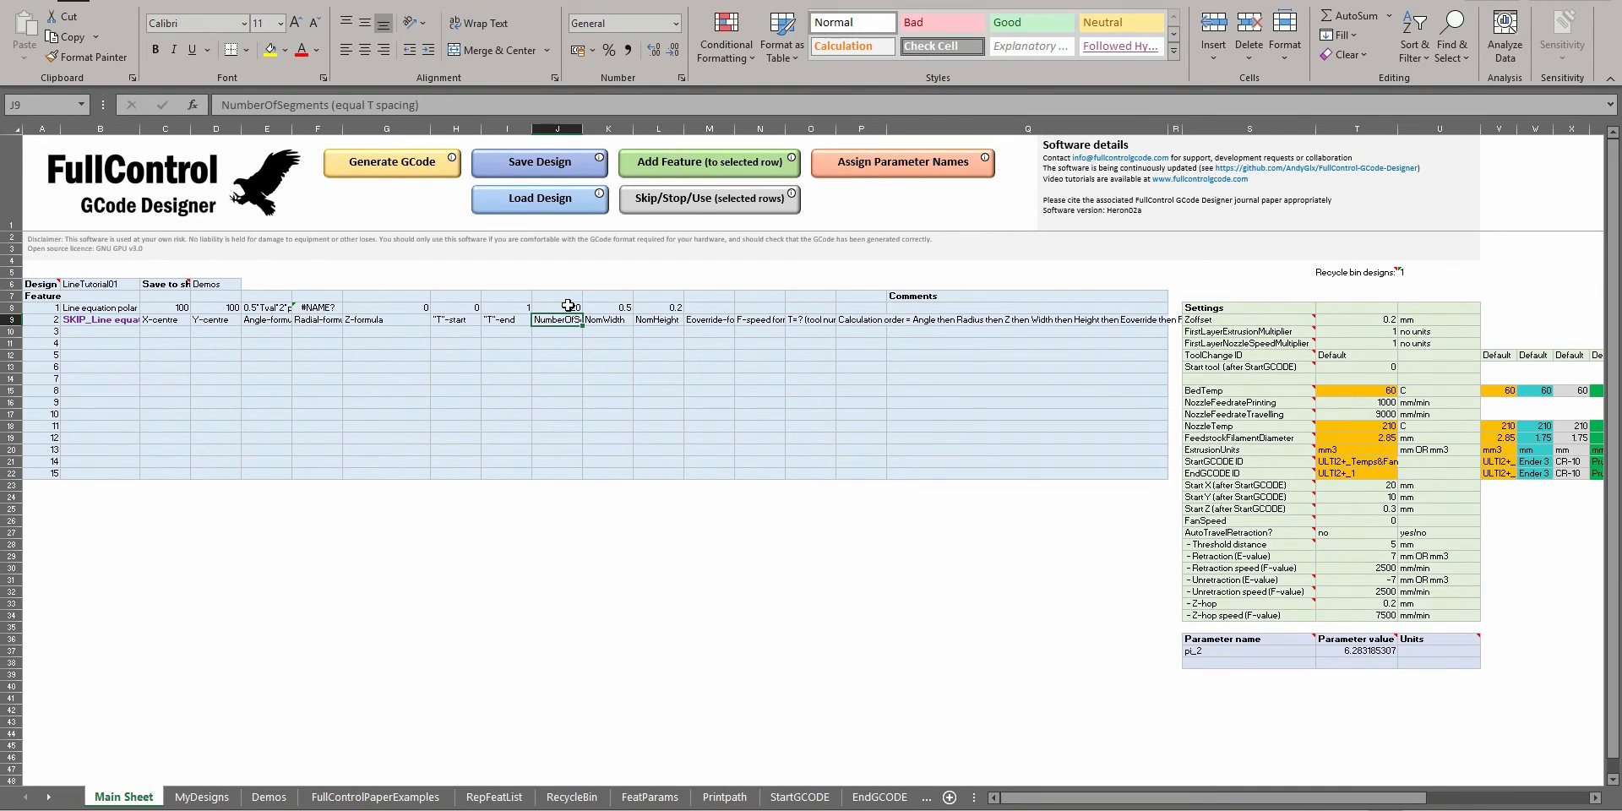
click(382, 173)
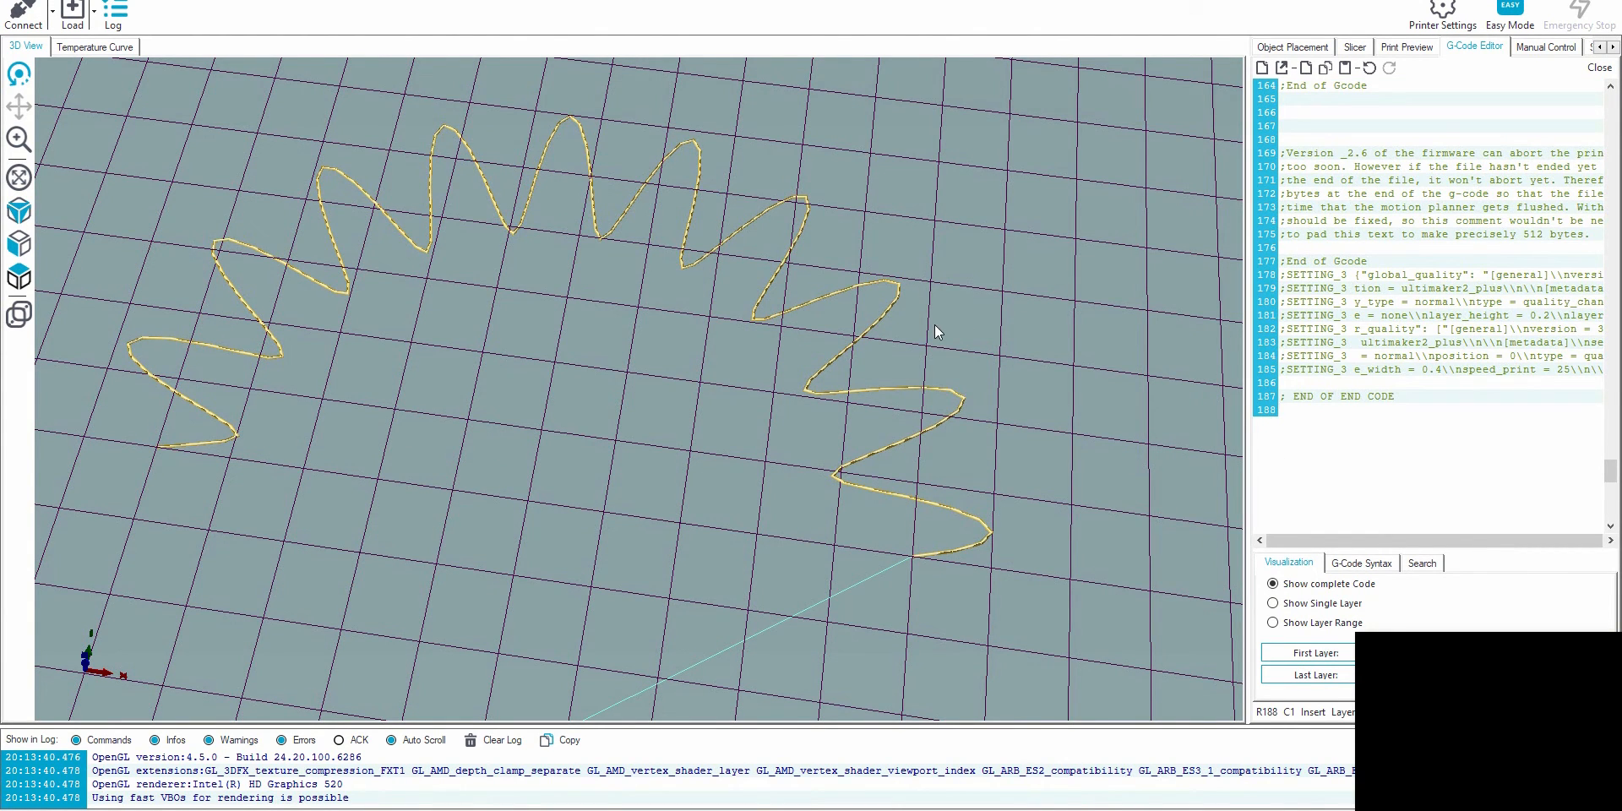
scroll(1002, 383, up, 5)
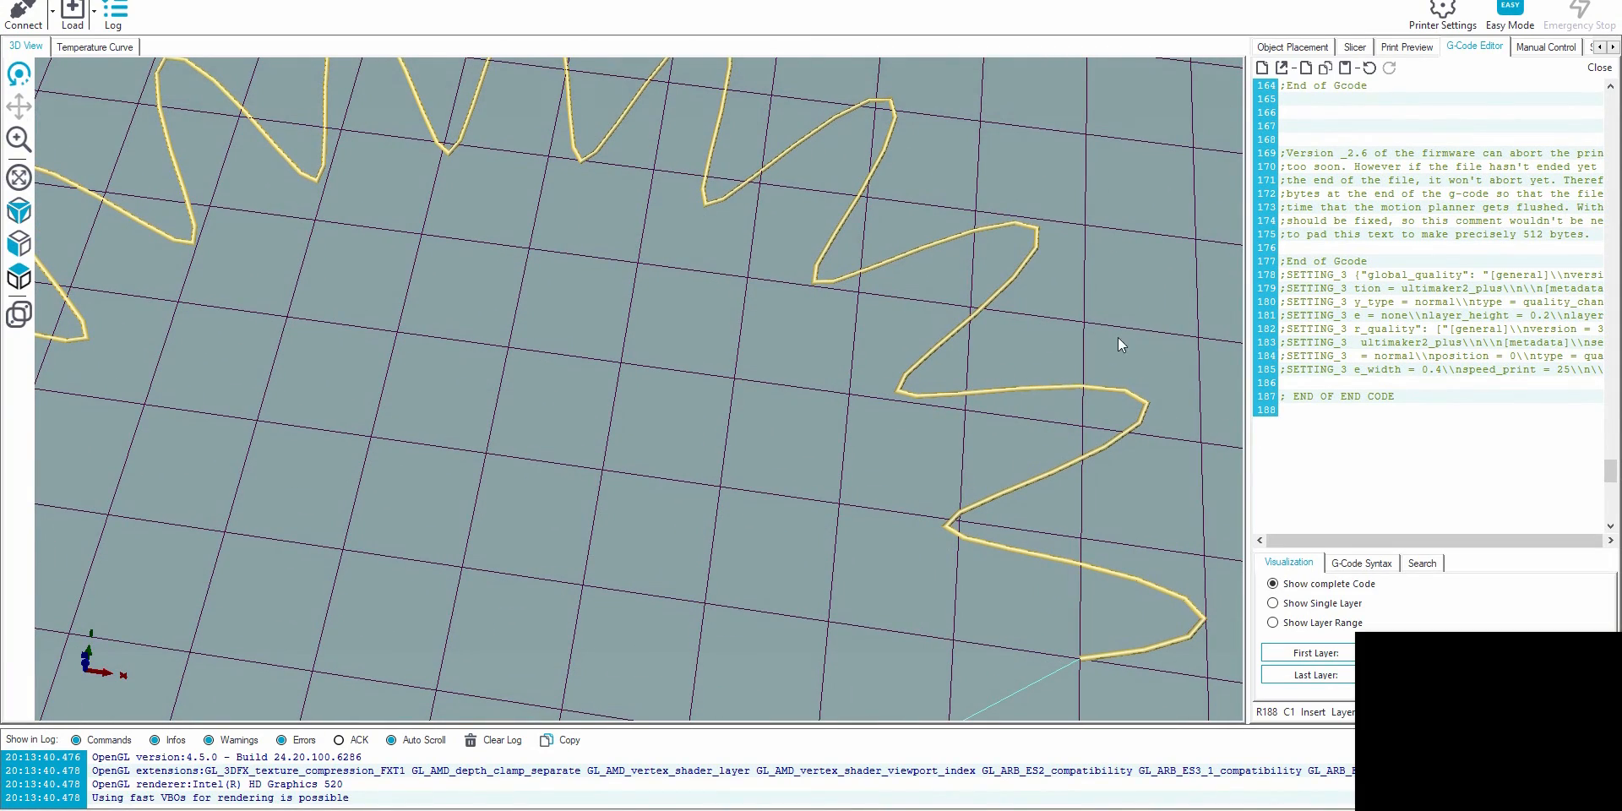
scroll(1001, 248, down, 5)
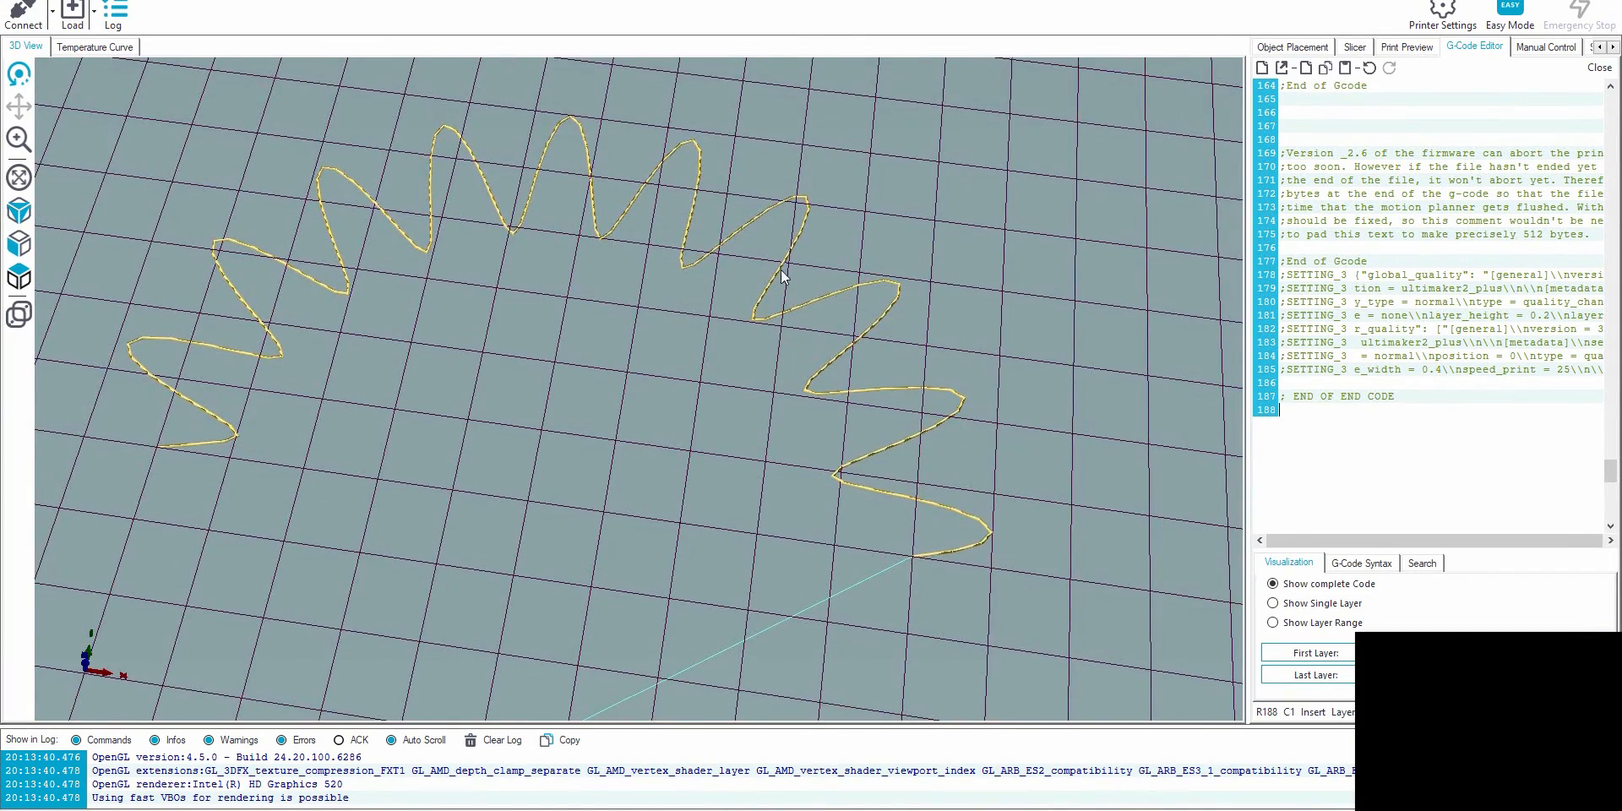
Return to the design sheet and set the first feature's number of segments to 480.
key(alt+Tab)
click(557, 308)
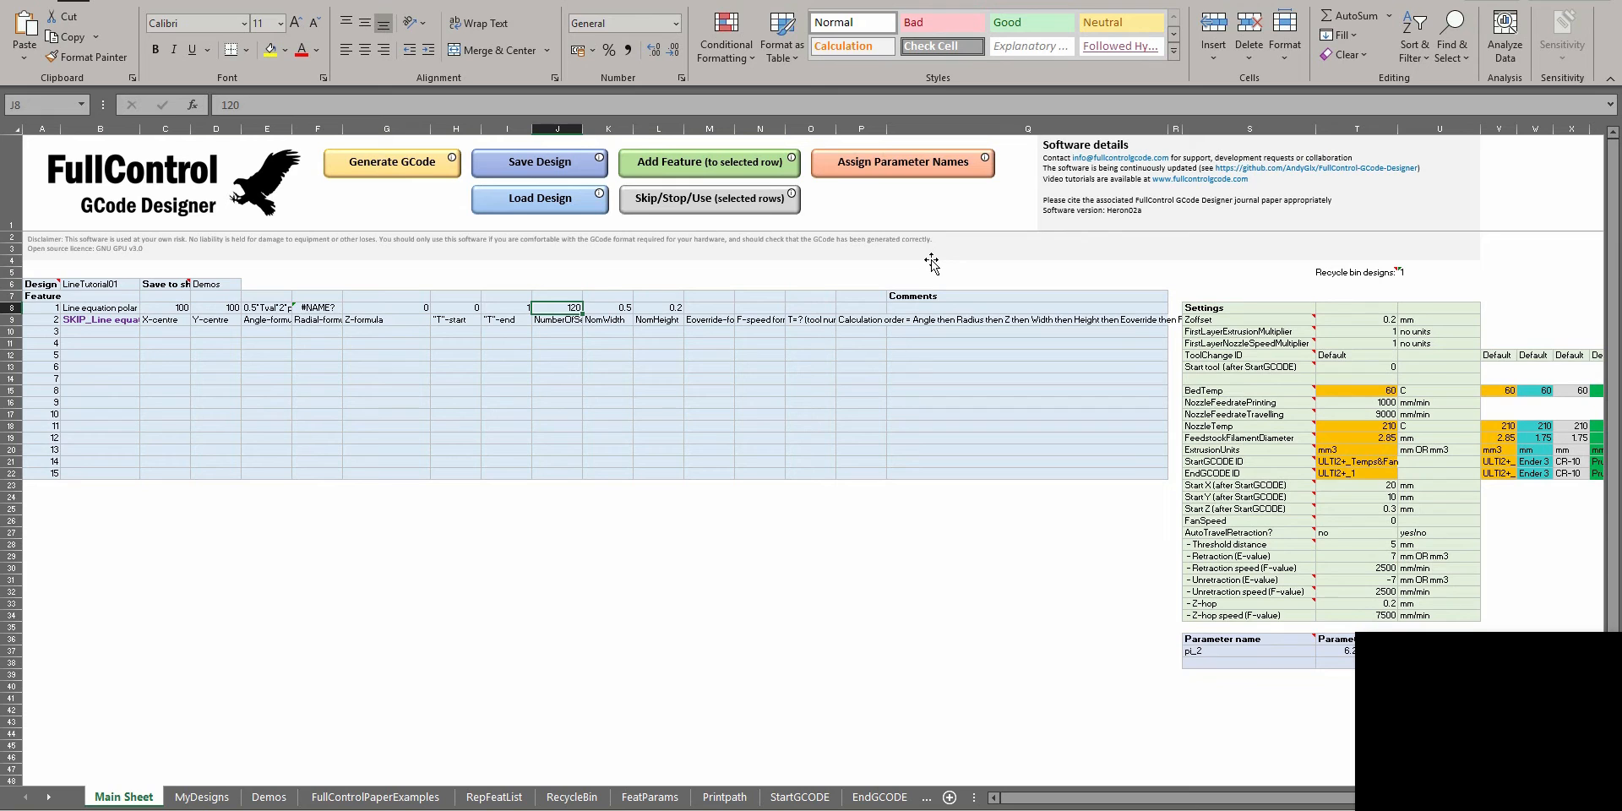
text(480)
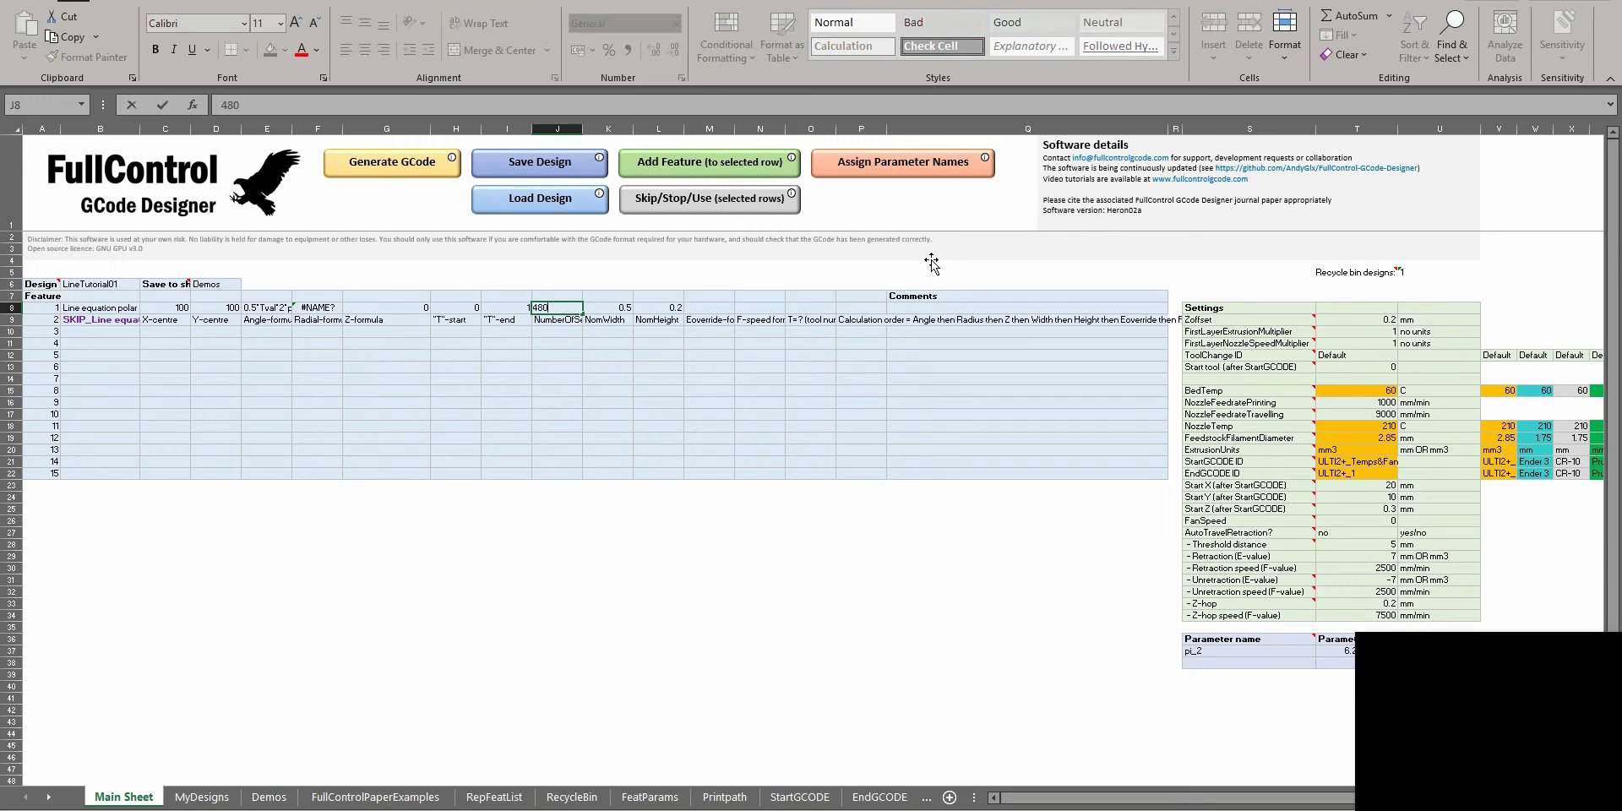
Generate the GCode for the 480-segment line and replace all the code in the preview program's G-code editor with it.
click(371, 166)
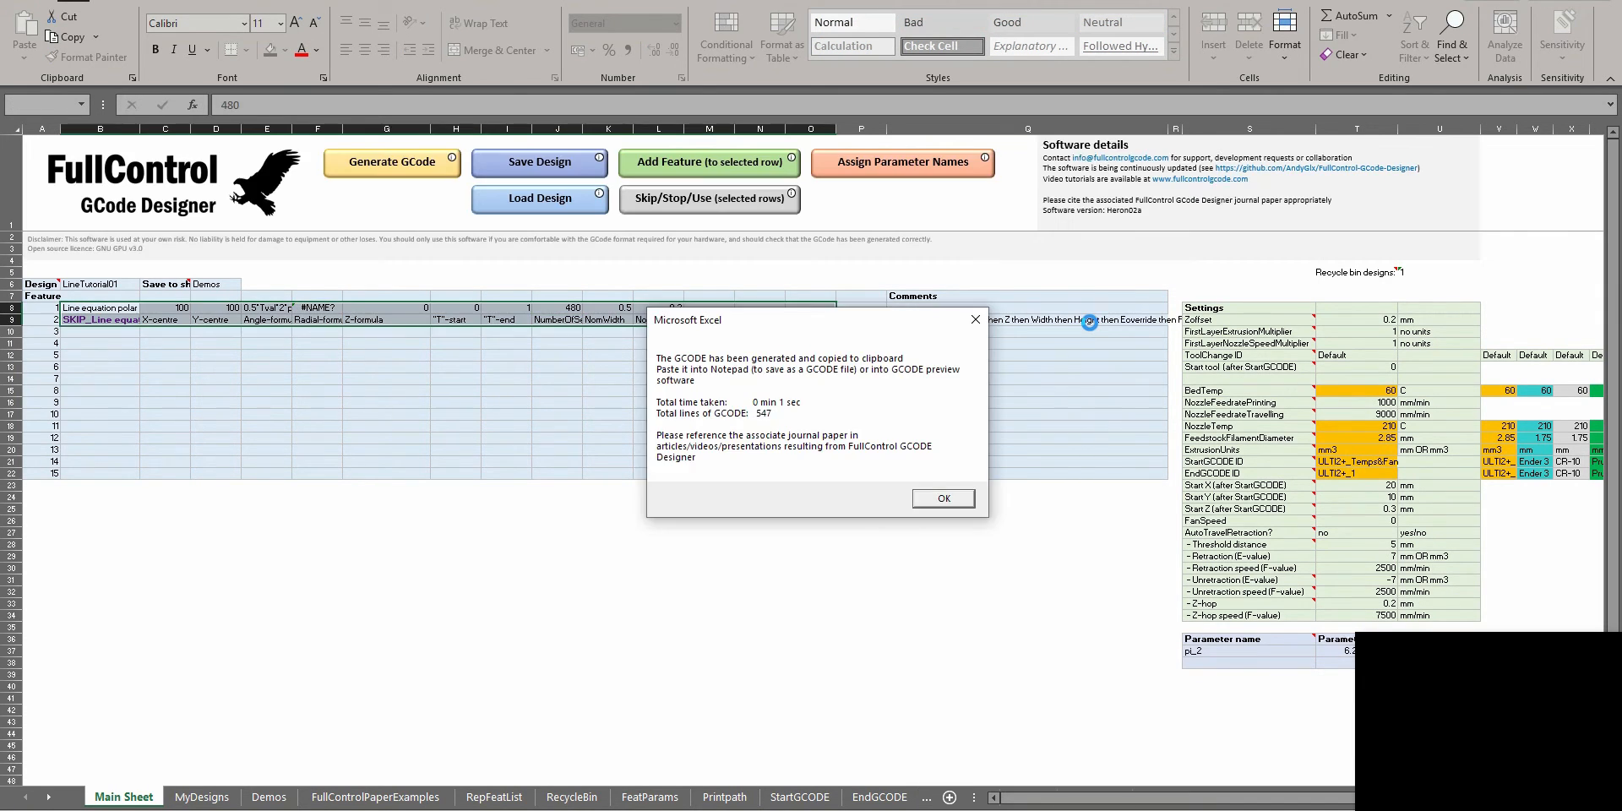
key(alt+Tab)
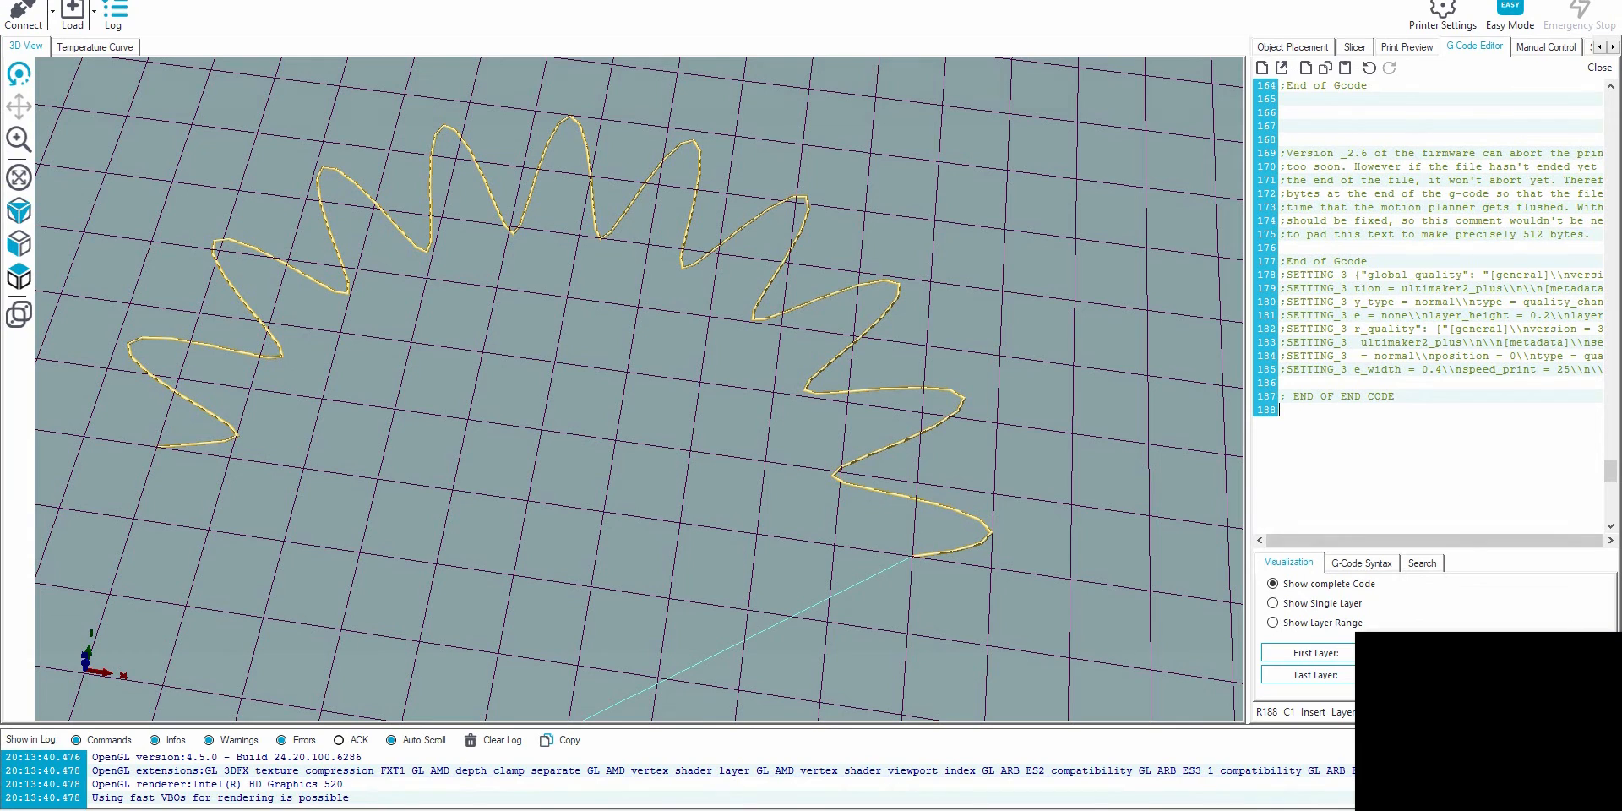
click(1382, 290)
key(ctrl+a)
key(ctrl+v)
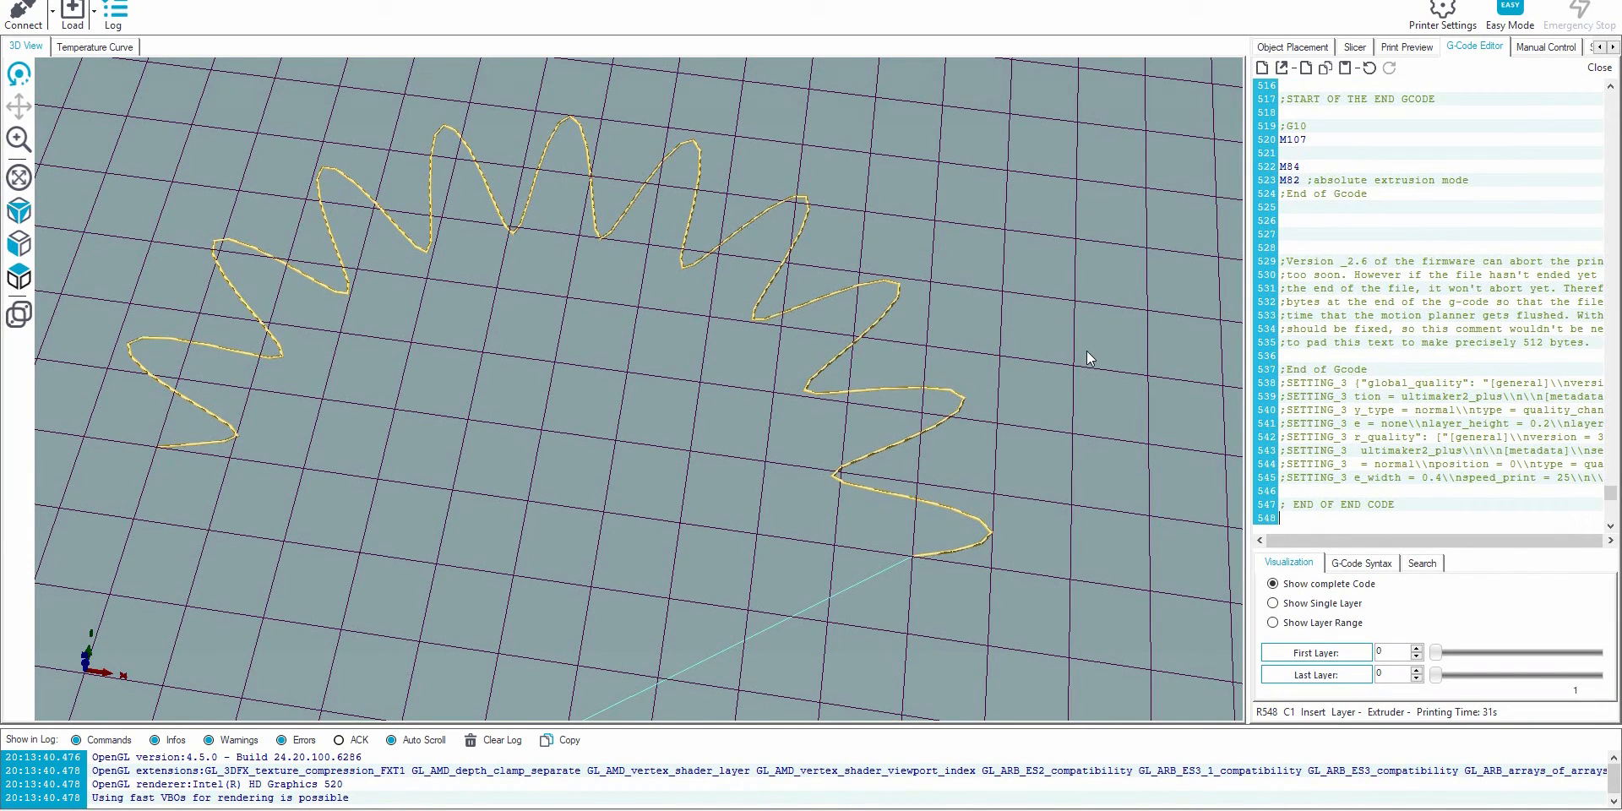
scroll(755, 371, down, 5)
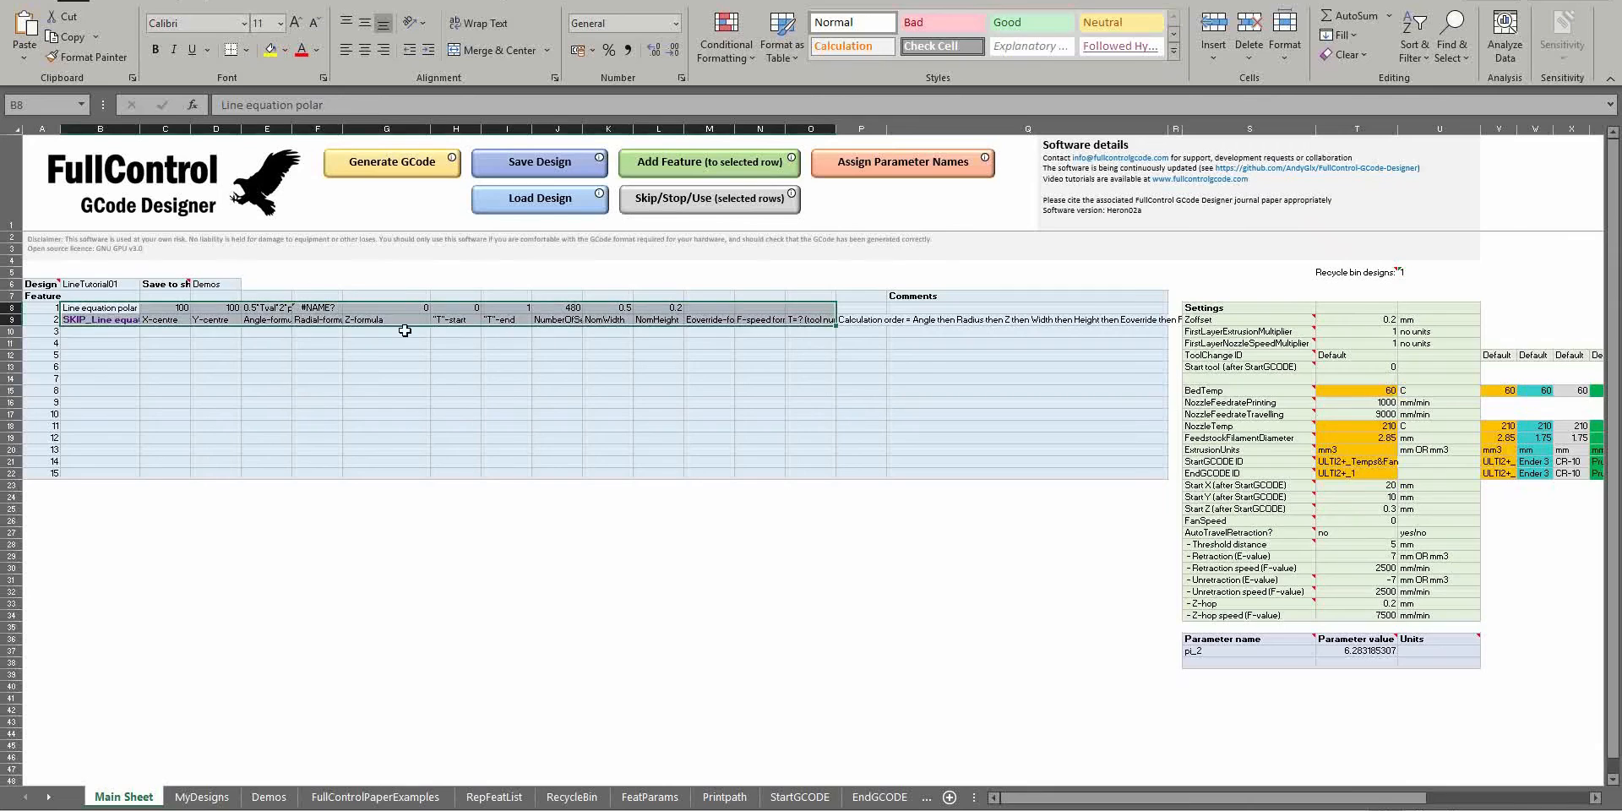
Review the first feature's angle, radial and Z formulas, then its nominal width, nominal height, E-override and F-speed entries in the design sheet.
click(317, 308)
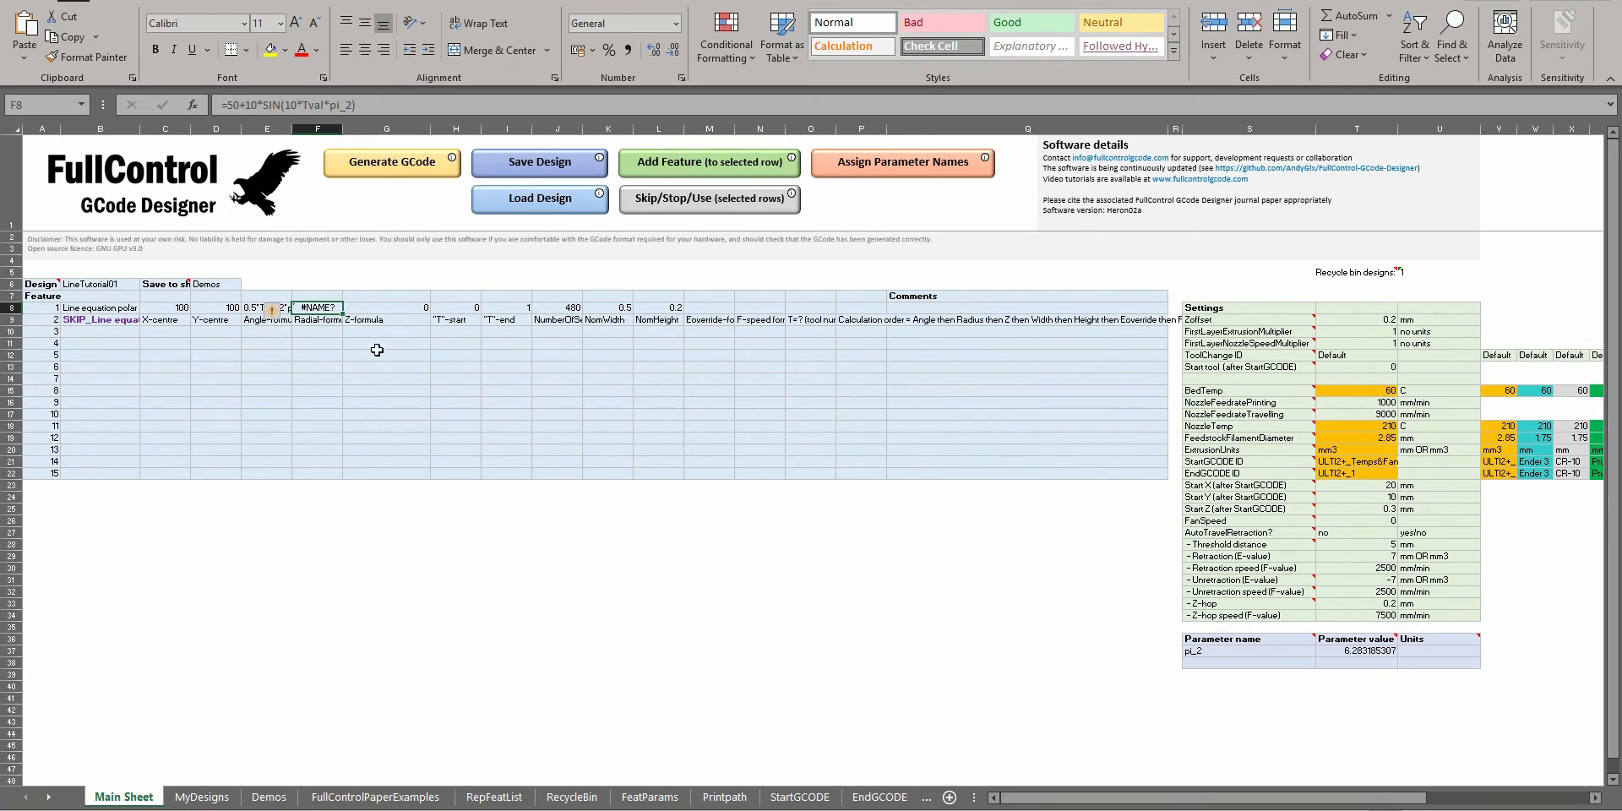
click(275, 312)
click(319, 309)
click(362, 309)
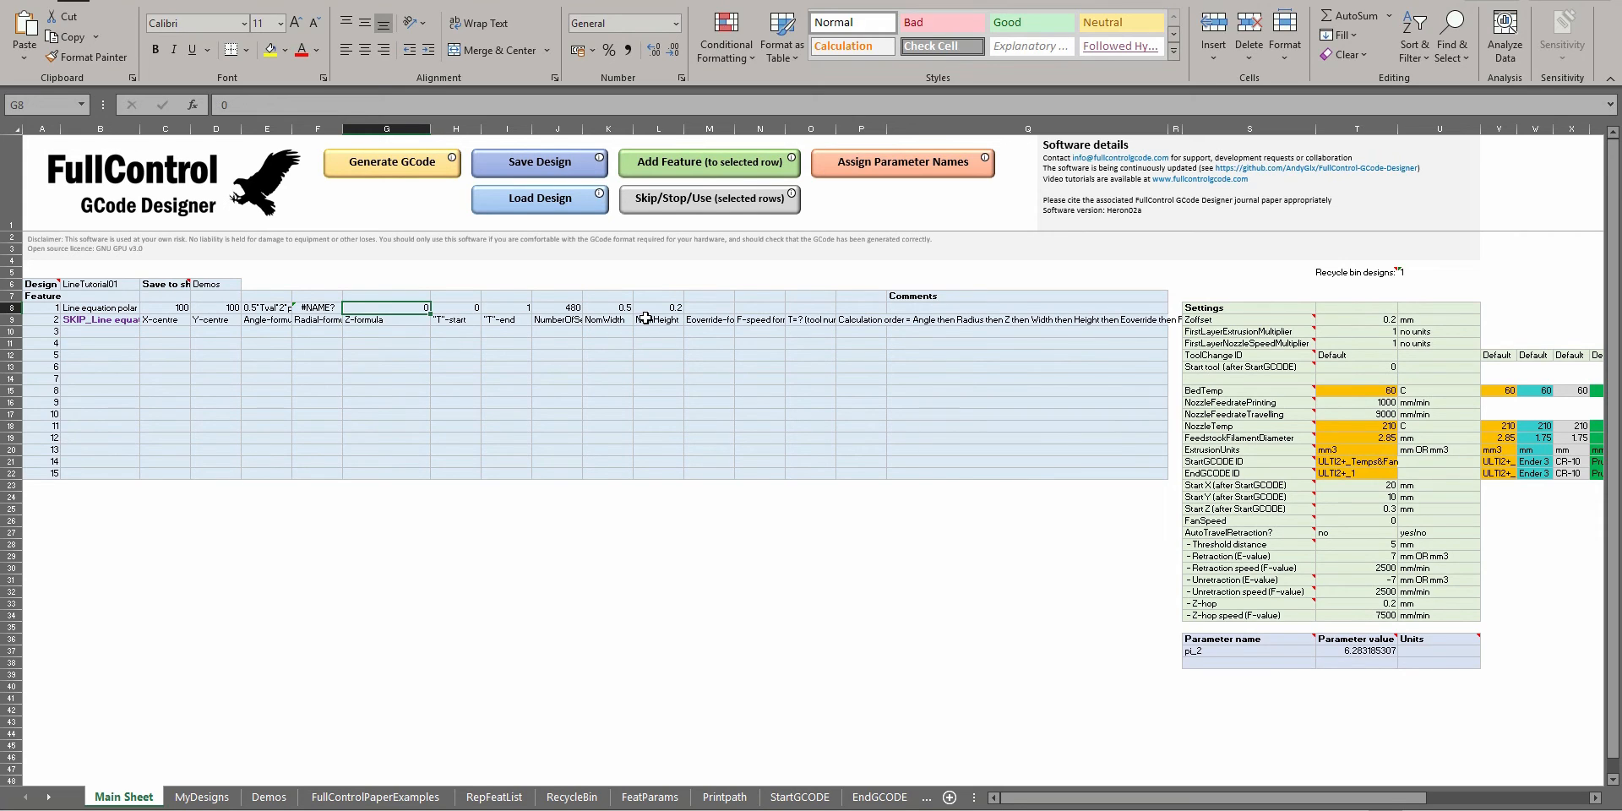
click(609, 309)
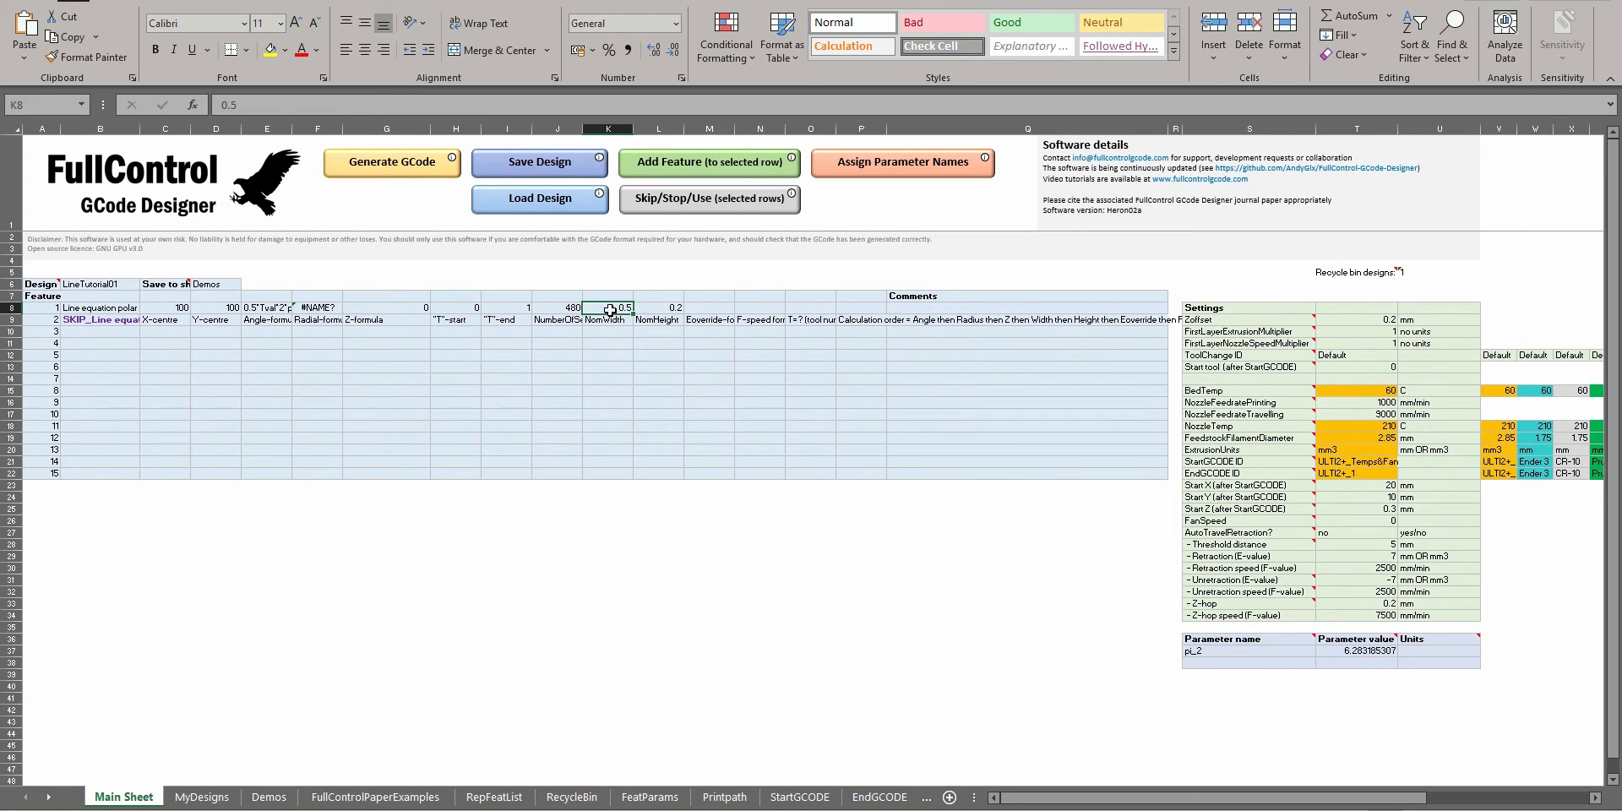
click(661, 310)
click(714, 308)
click(753, 310)
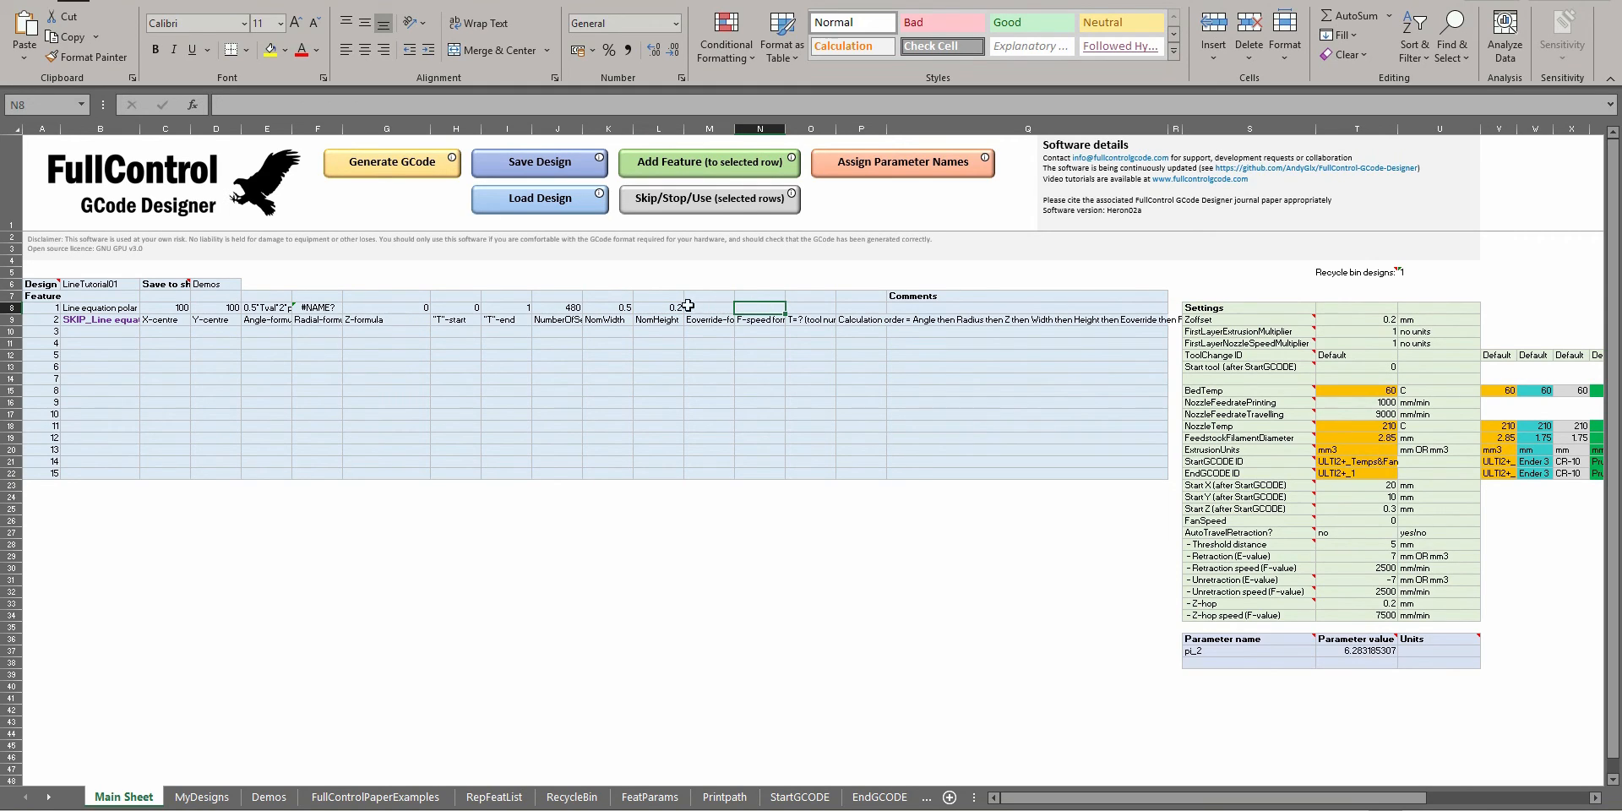
drag(629, 305, 643, 307)
click(758, 309)
Add a Repeat rule of type OffsetPolarMaths to feature row 3.
click(659, 331)
click(680, 162)
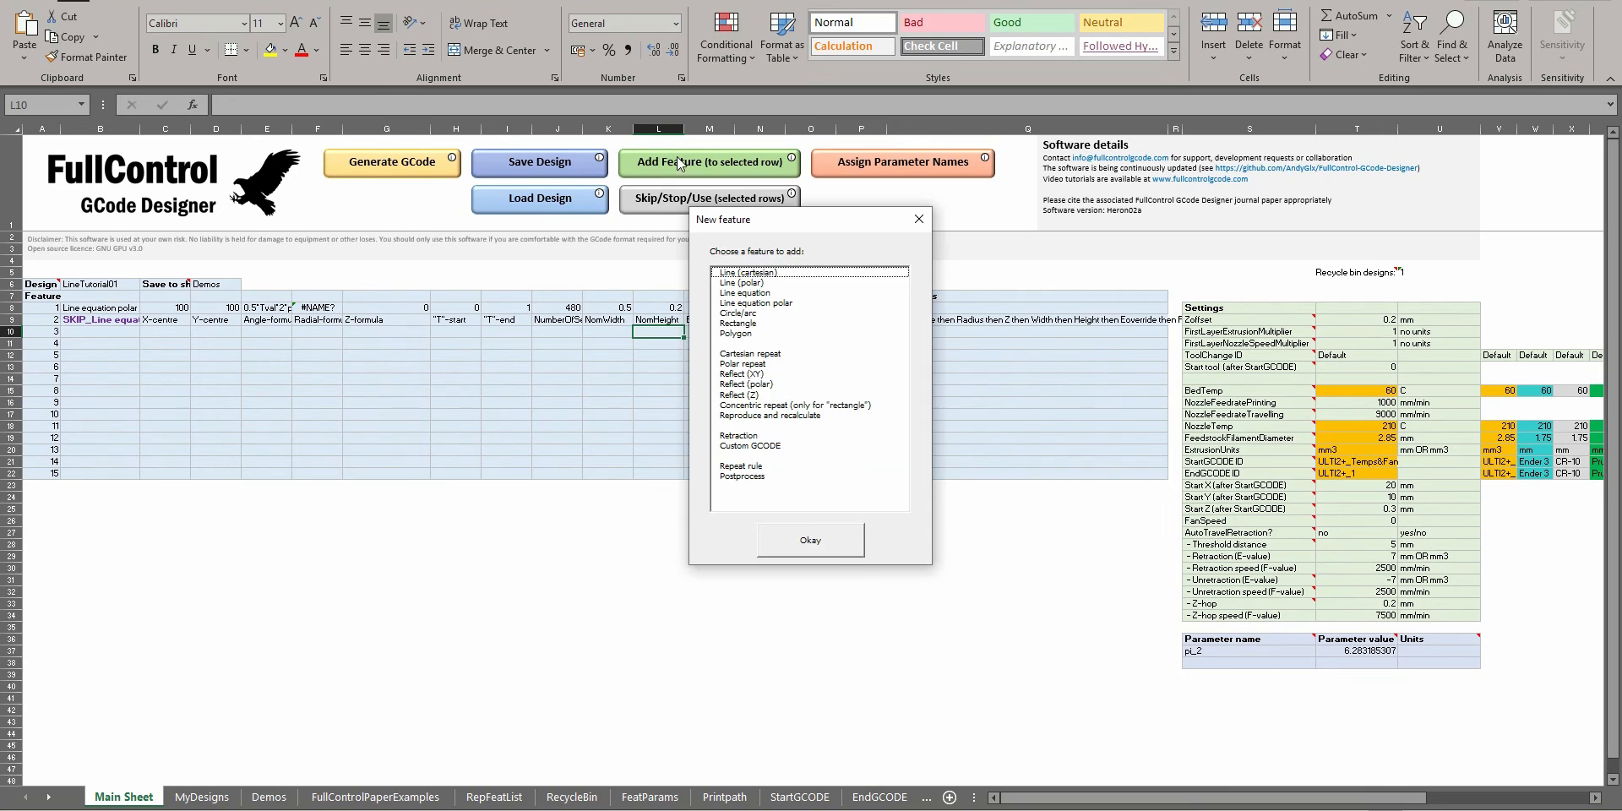
double_click(757, 473)
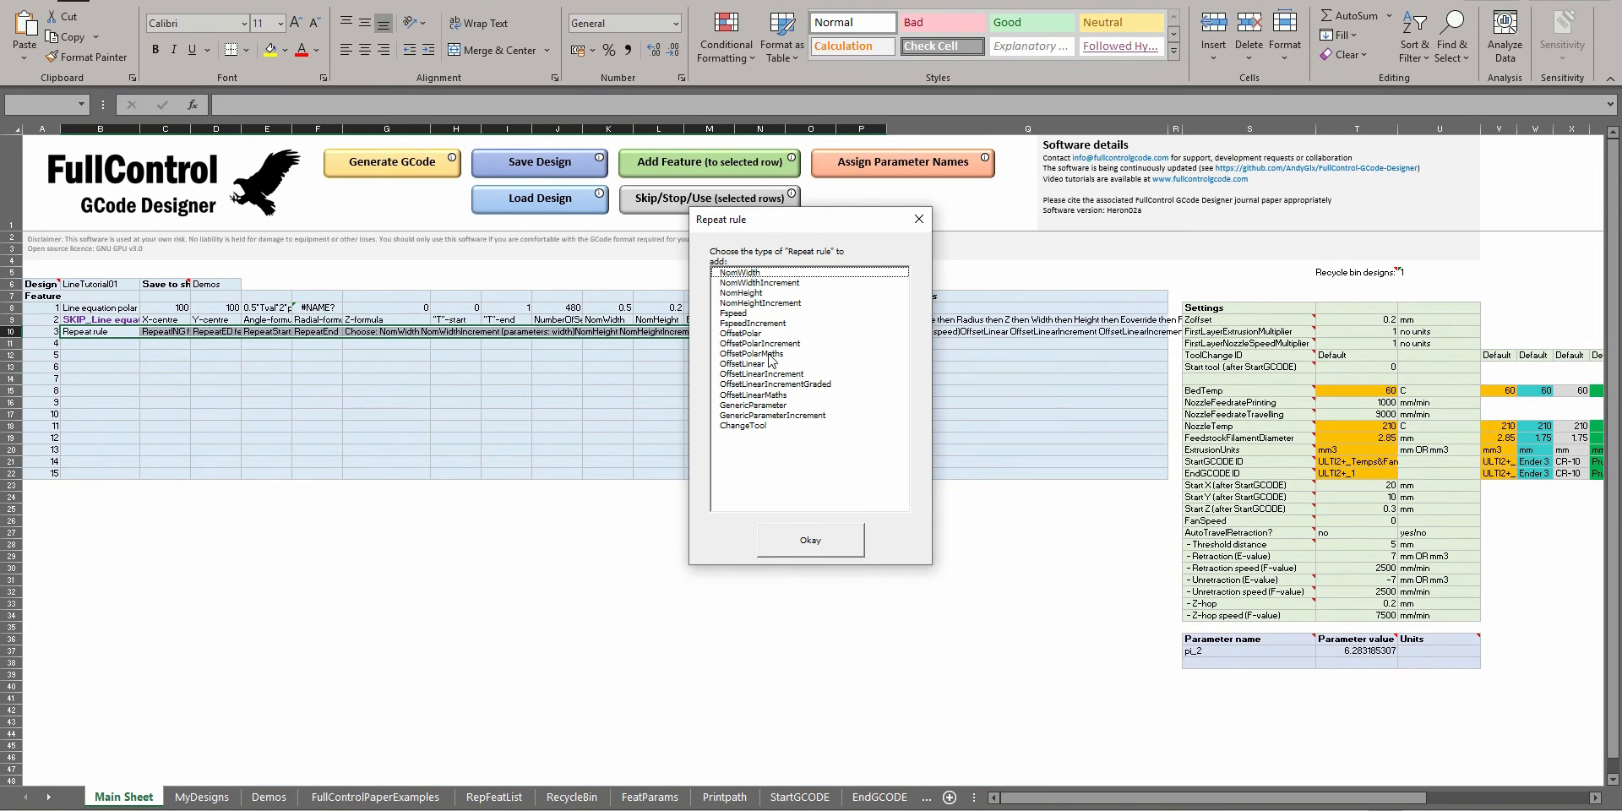
click(771, 354)
double_click(781, 355)
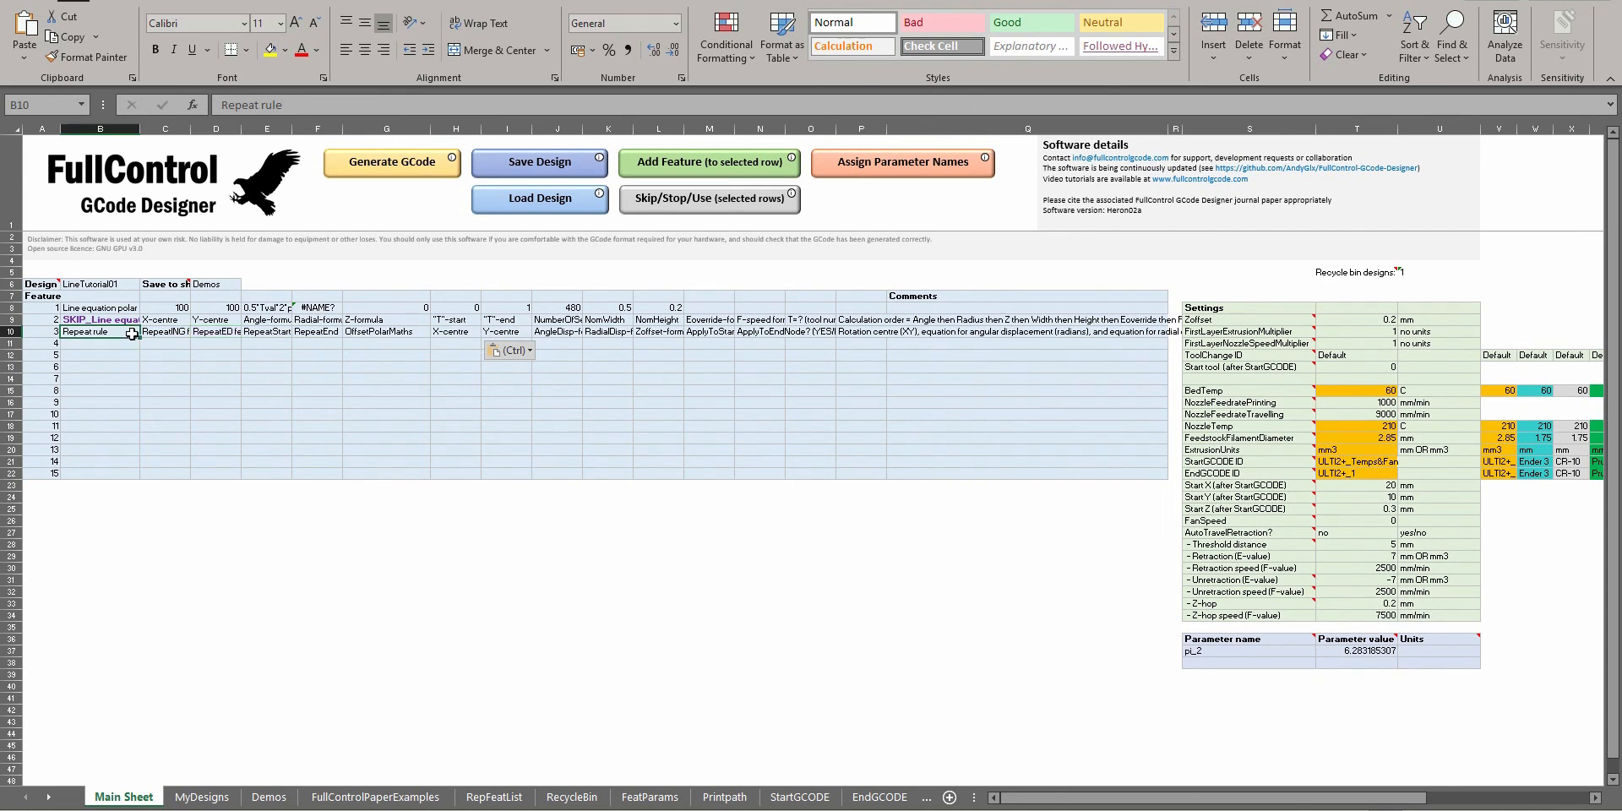
Examine the repeat rule's type, centre coordinates and its angular displacement, radial displacement and Z-offset formula fields.
click(580, 333)
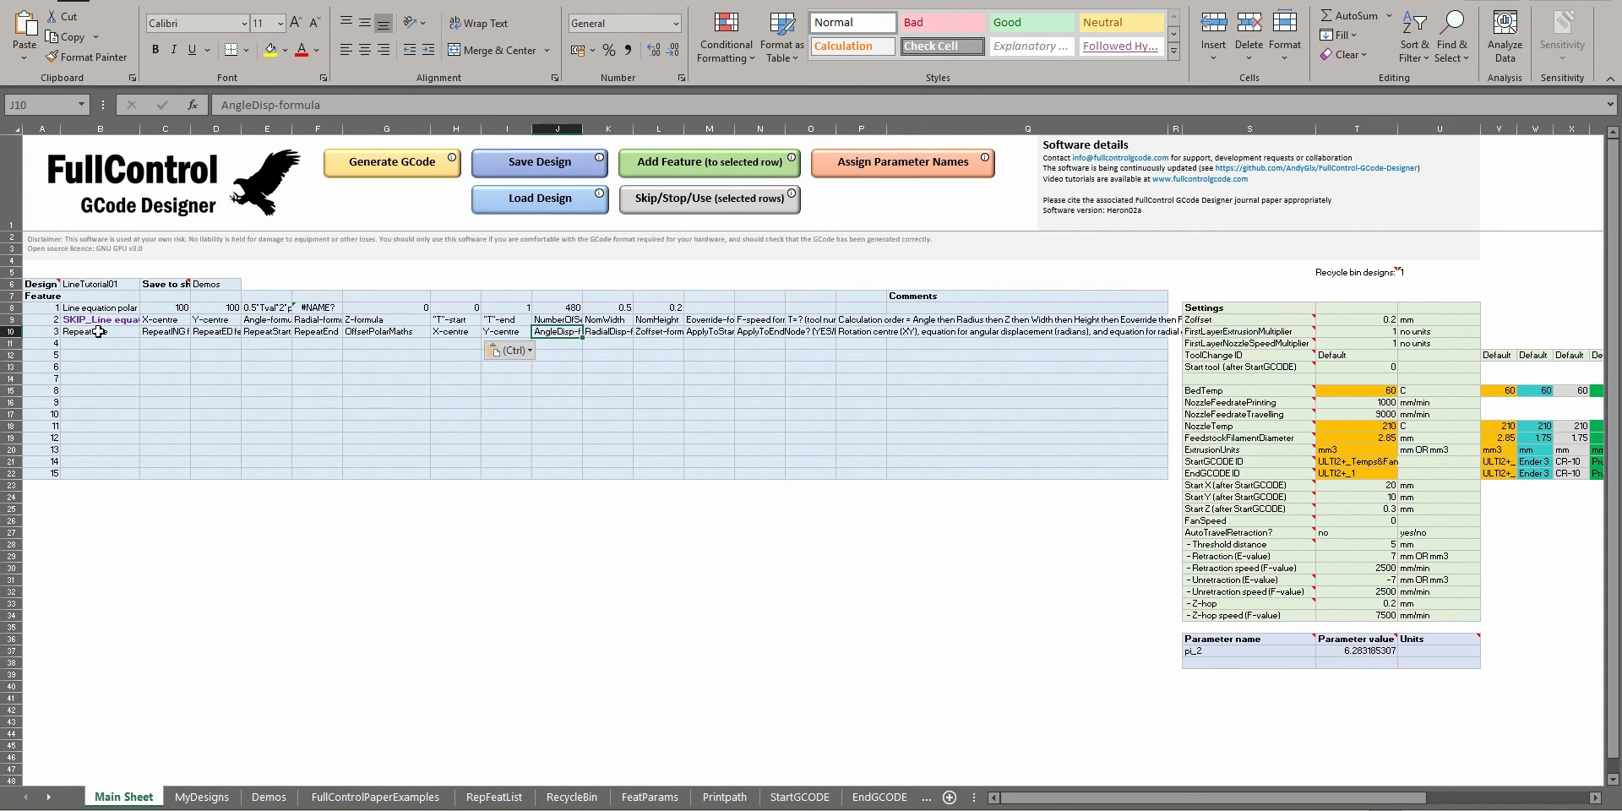
click(402, 331)
drag(478, 332, 502, 335)
double_click(557, 332)
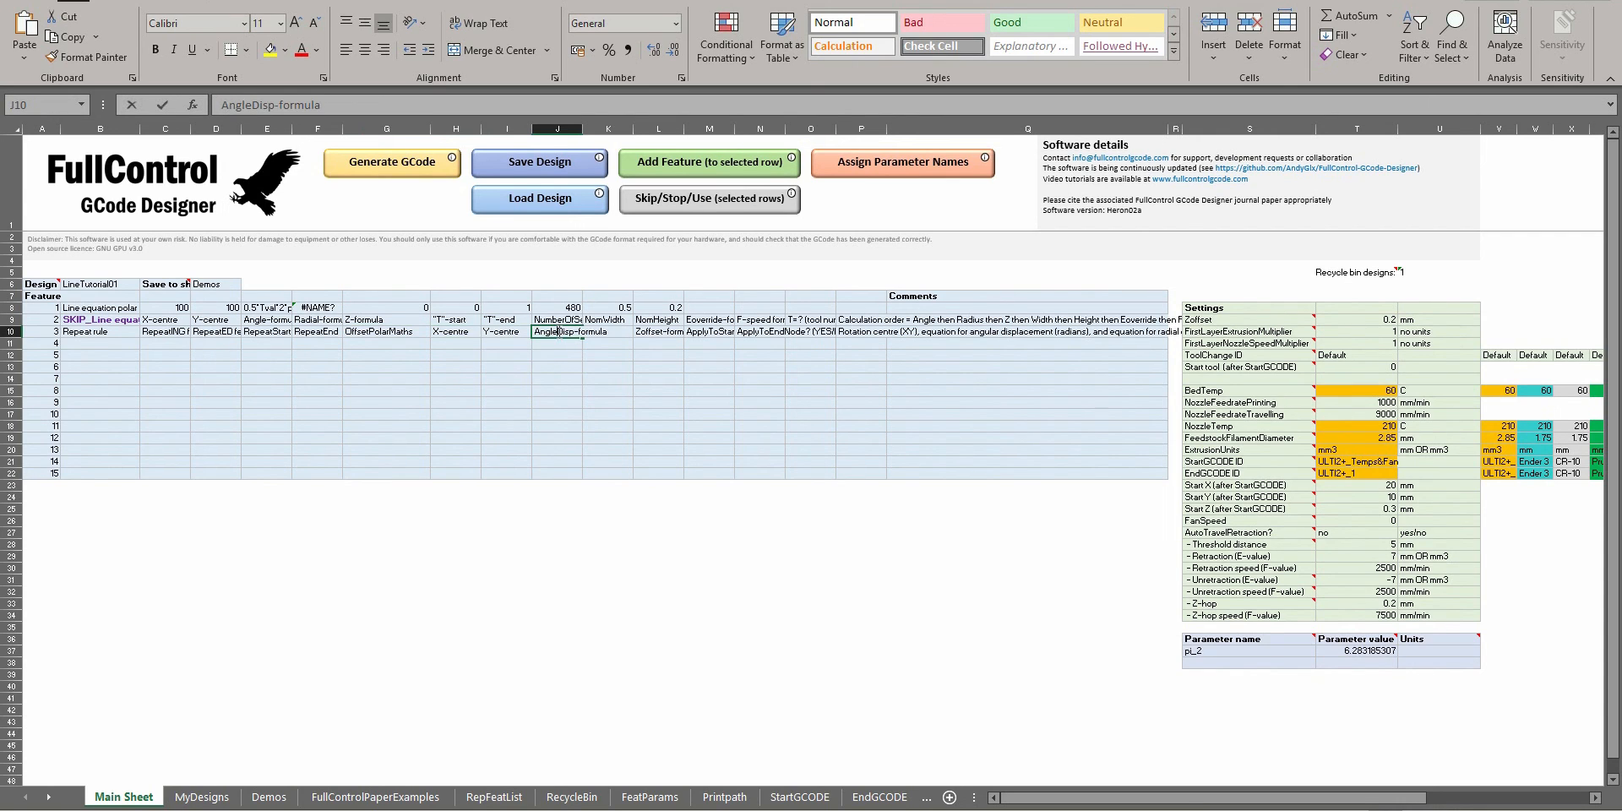
key(Return)
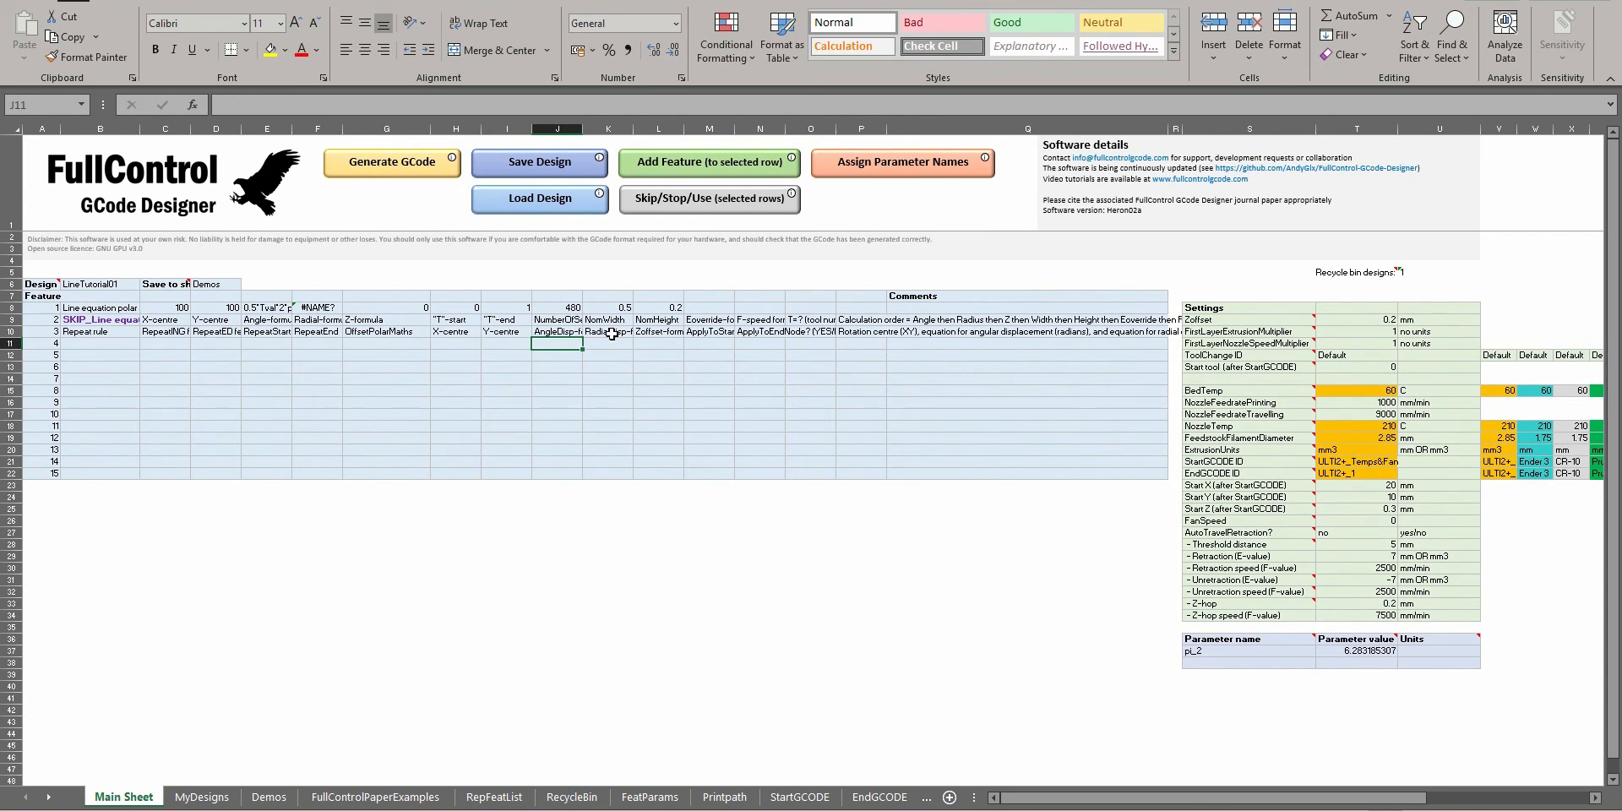
key(Up)
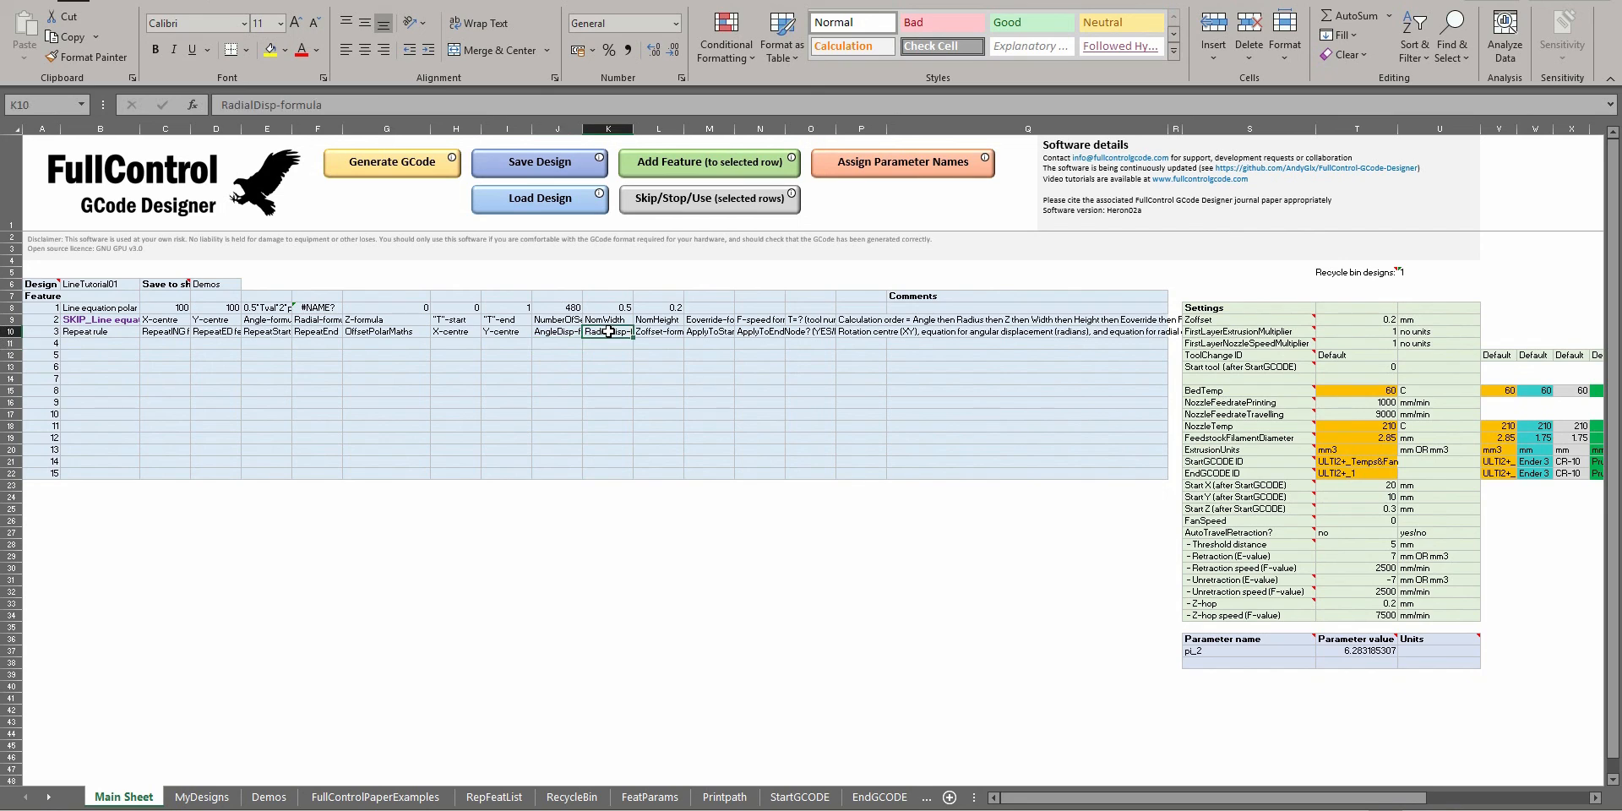
double_click(548, 332)
double_click(615, 331)
double_click(668, 332)
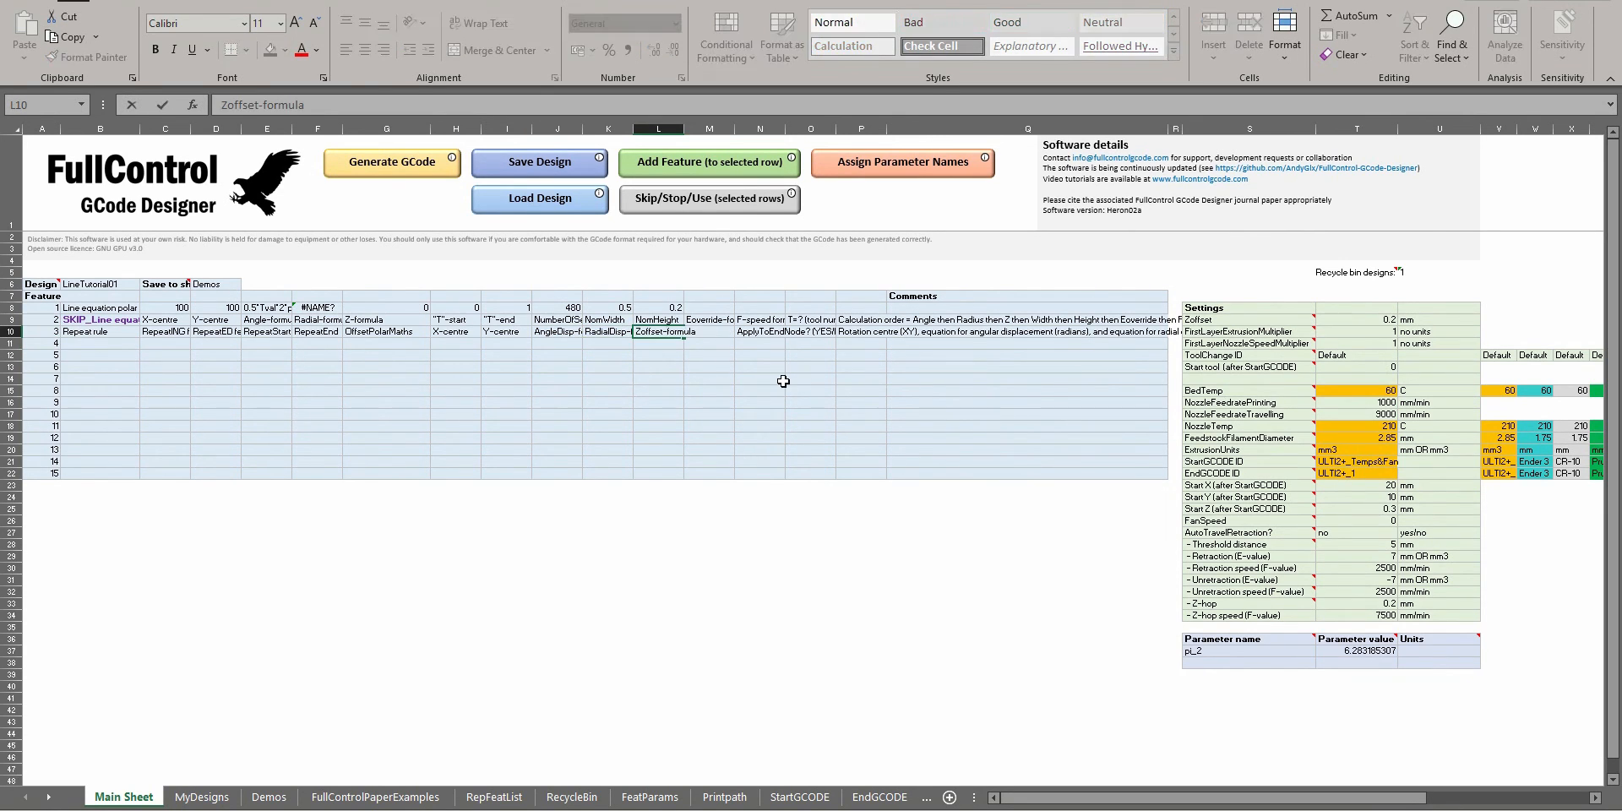
key(Escape)
Delete the repeat rule's contents from feature row 3.
click(716, 334)
drag(882, 332, 115, 332)
key(Delete)
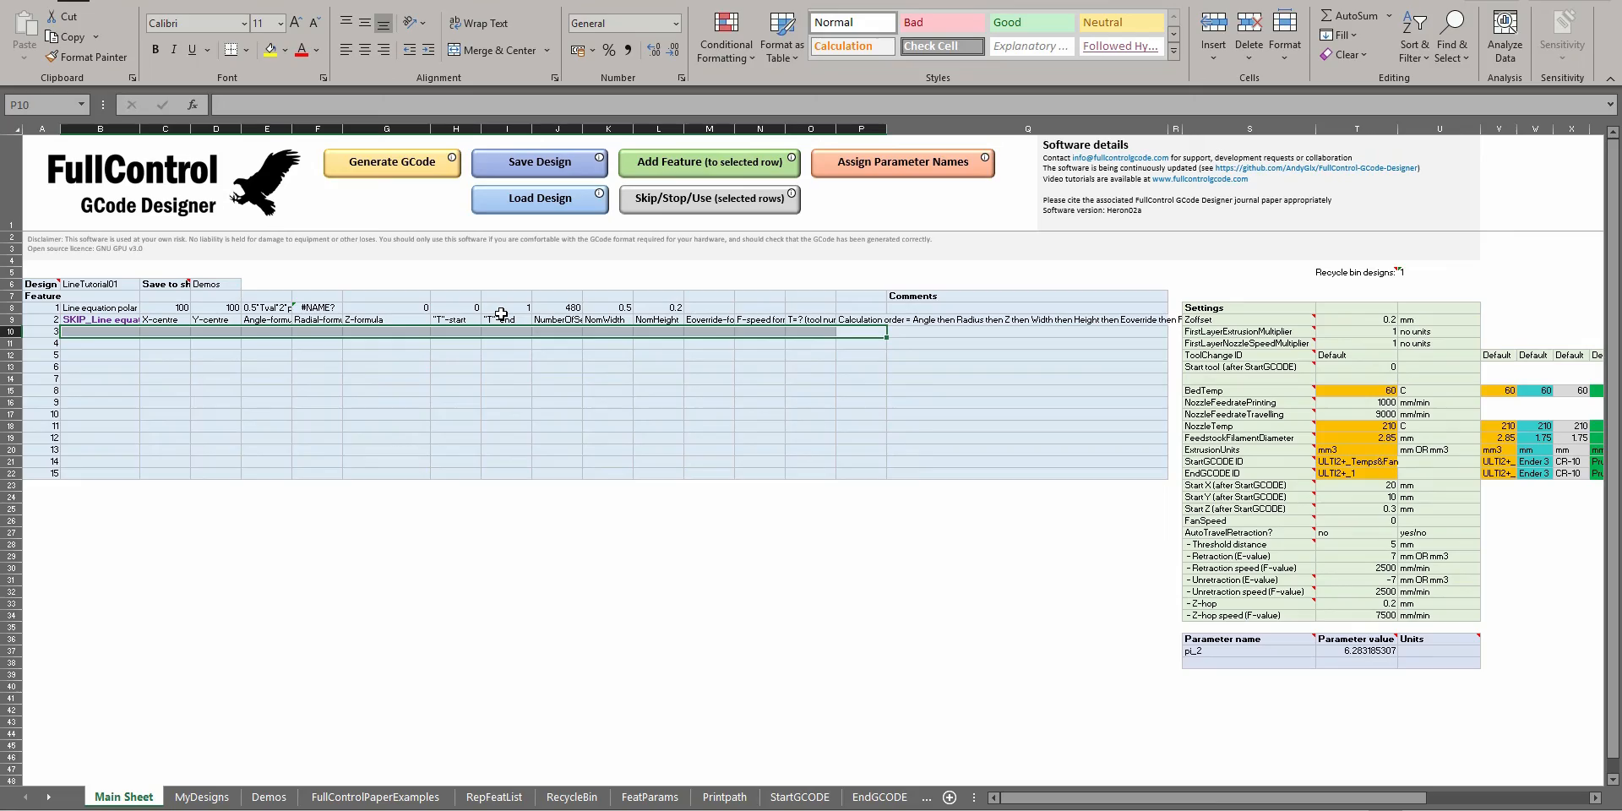